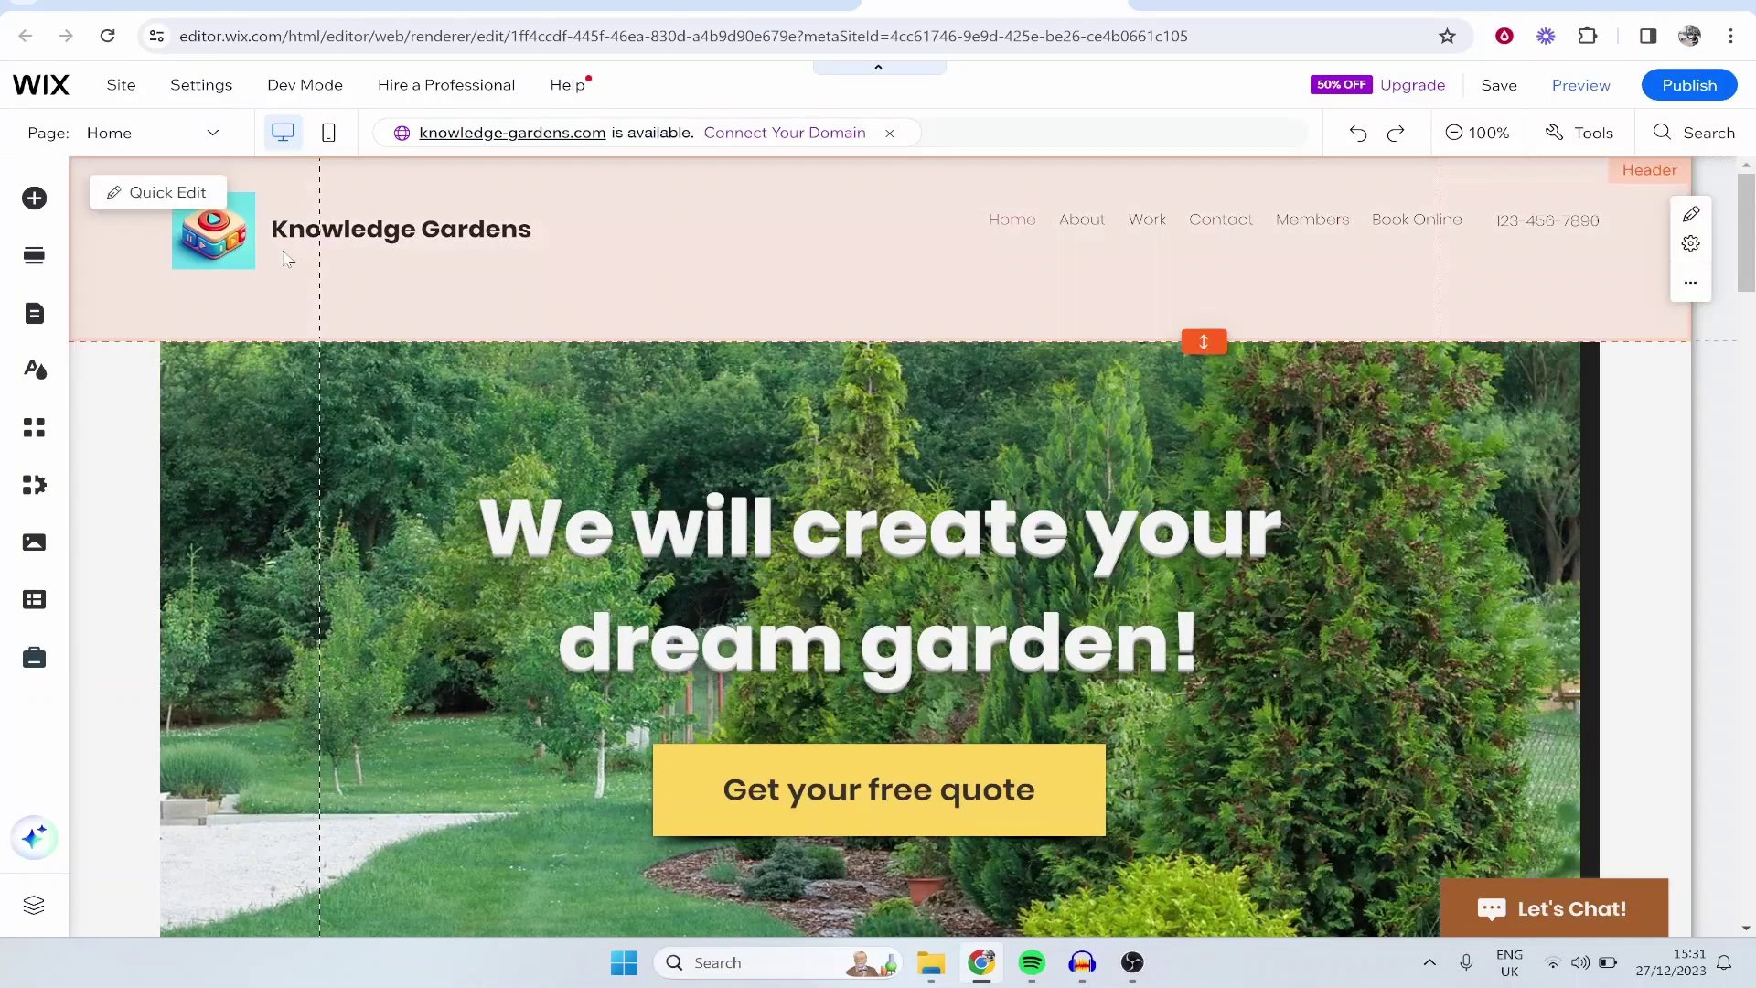
Step: Add Wix Stores to the site, creating the Shop page, All Products category and cart
scroll(333, 299, down, 5)
scroll(969, 467, up, 5)
click(44, 206)
mouse_move(127, 762)
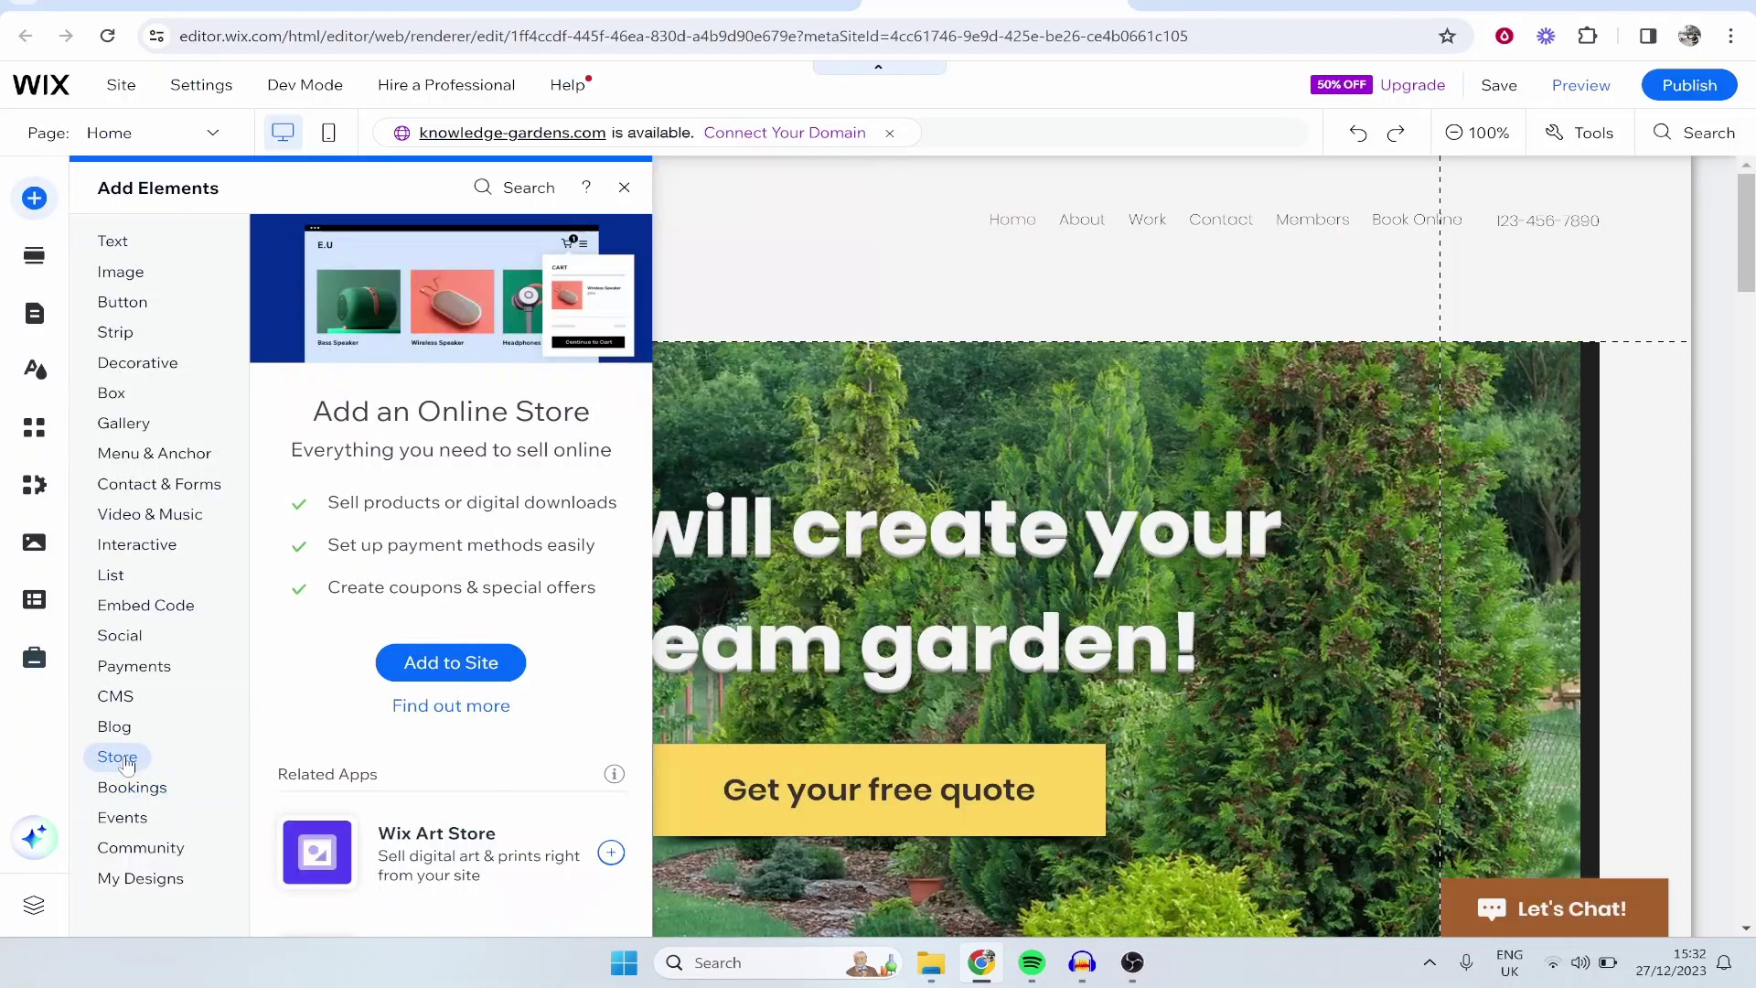
click(584, 748)
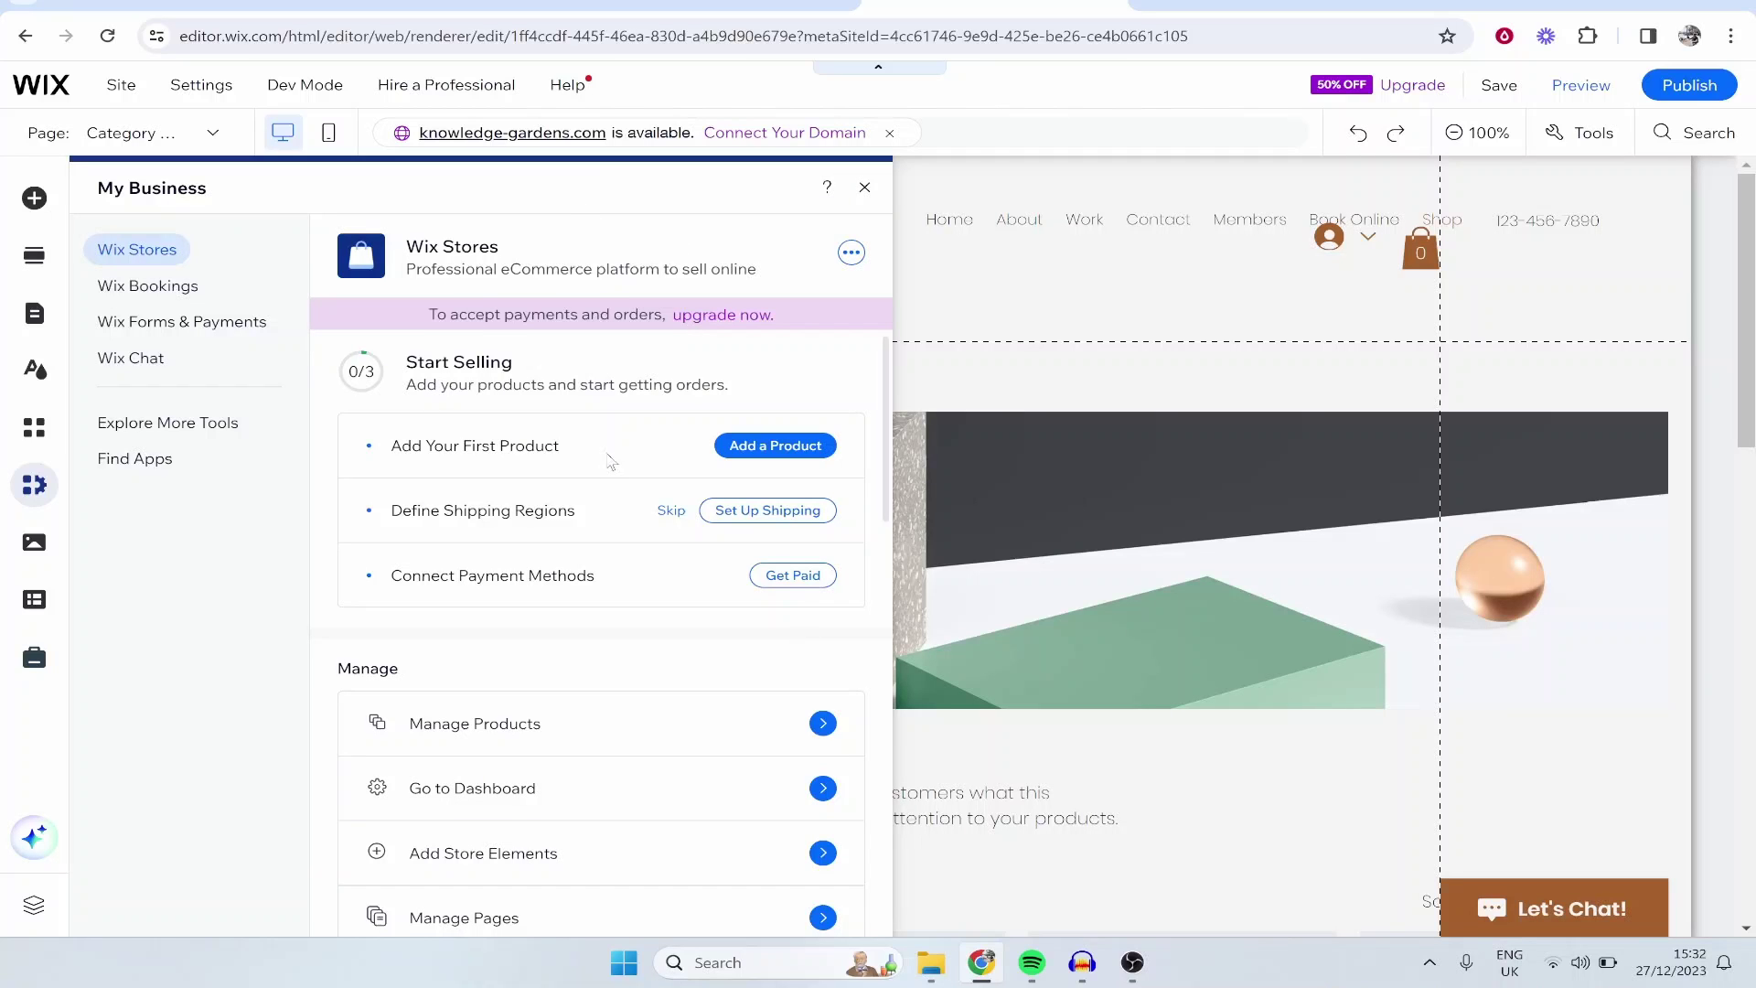
Step: Drag the header's cart icon further left
click(863, 189)
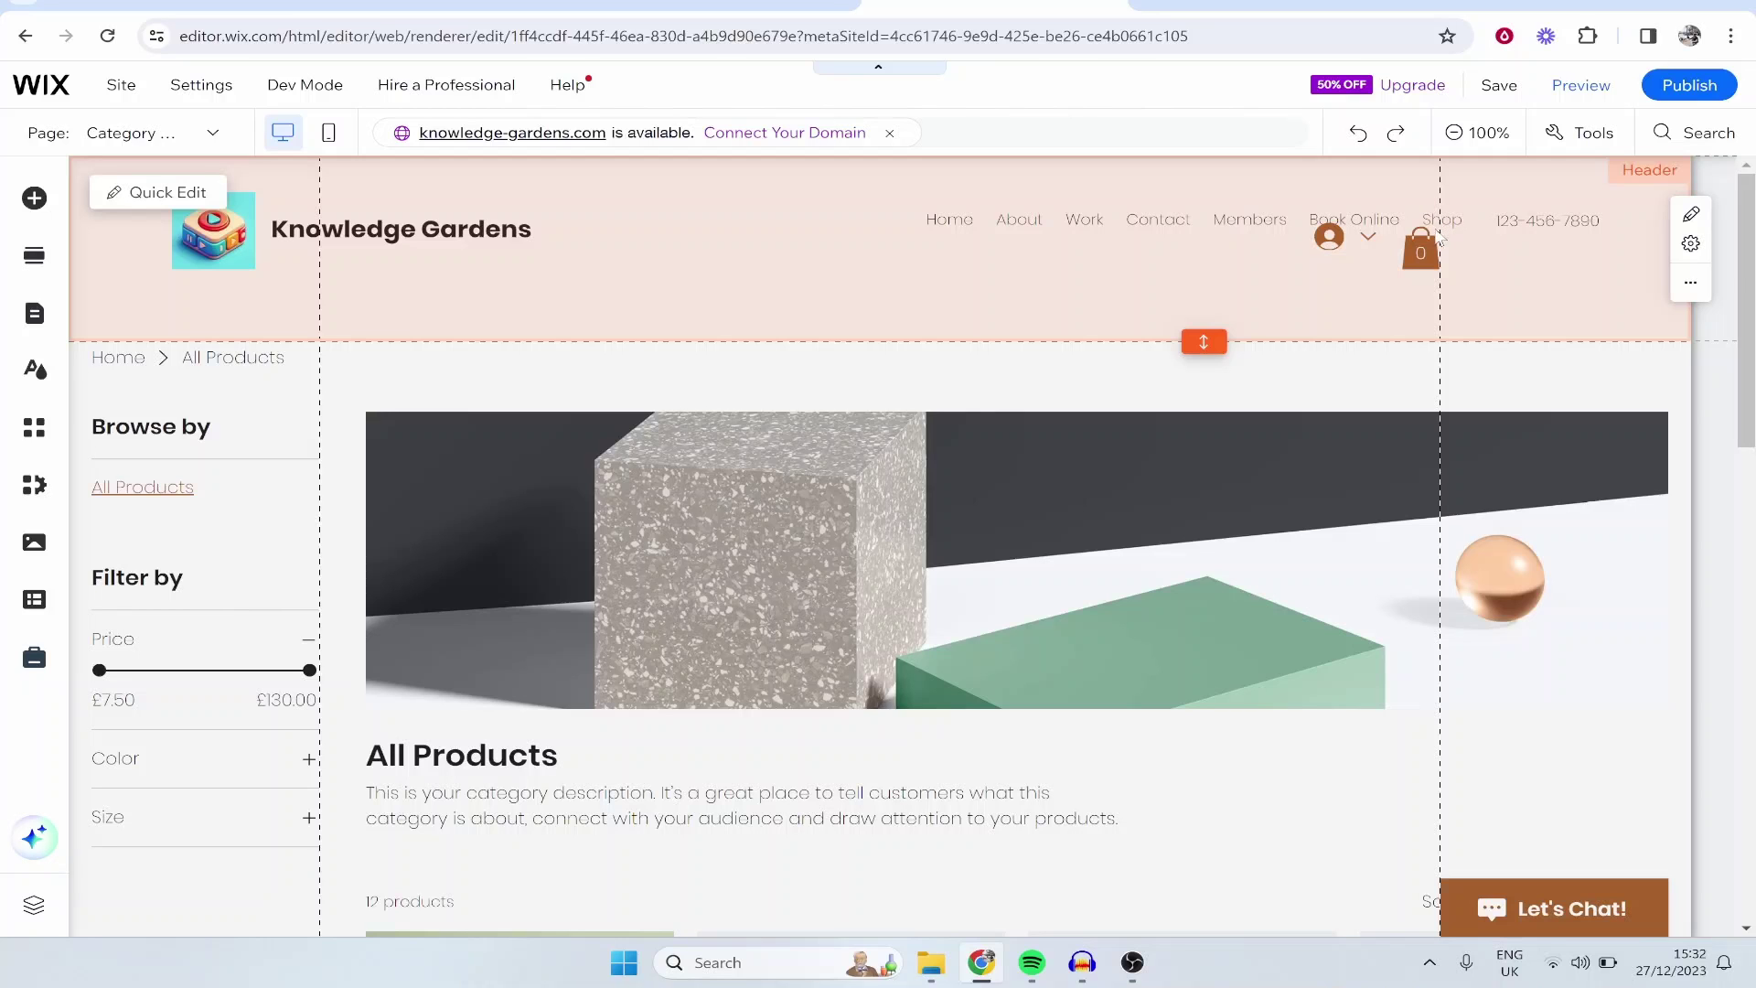
click(1434, 240)
drag(1418, 254, 1295, 256)
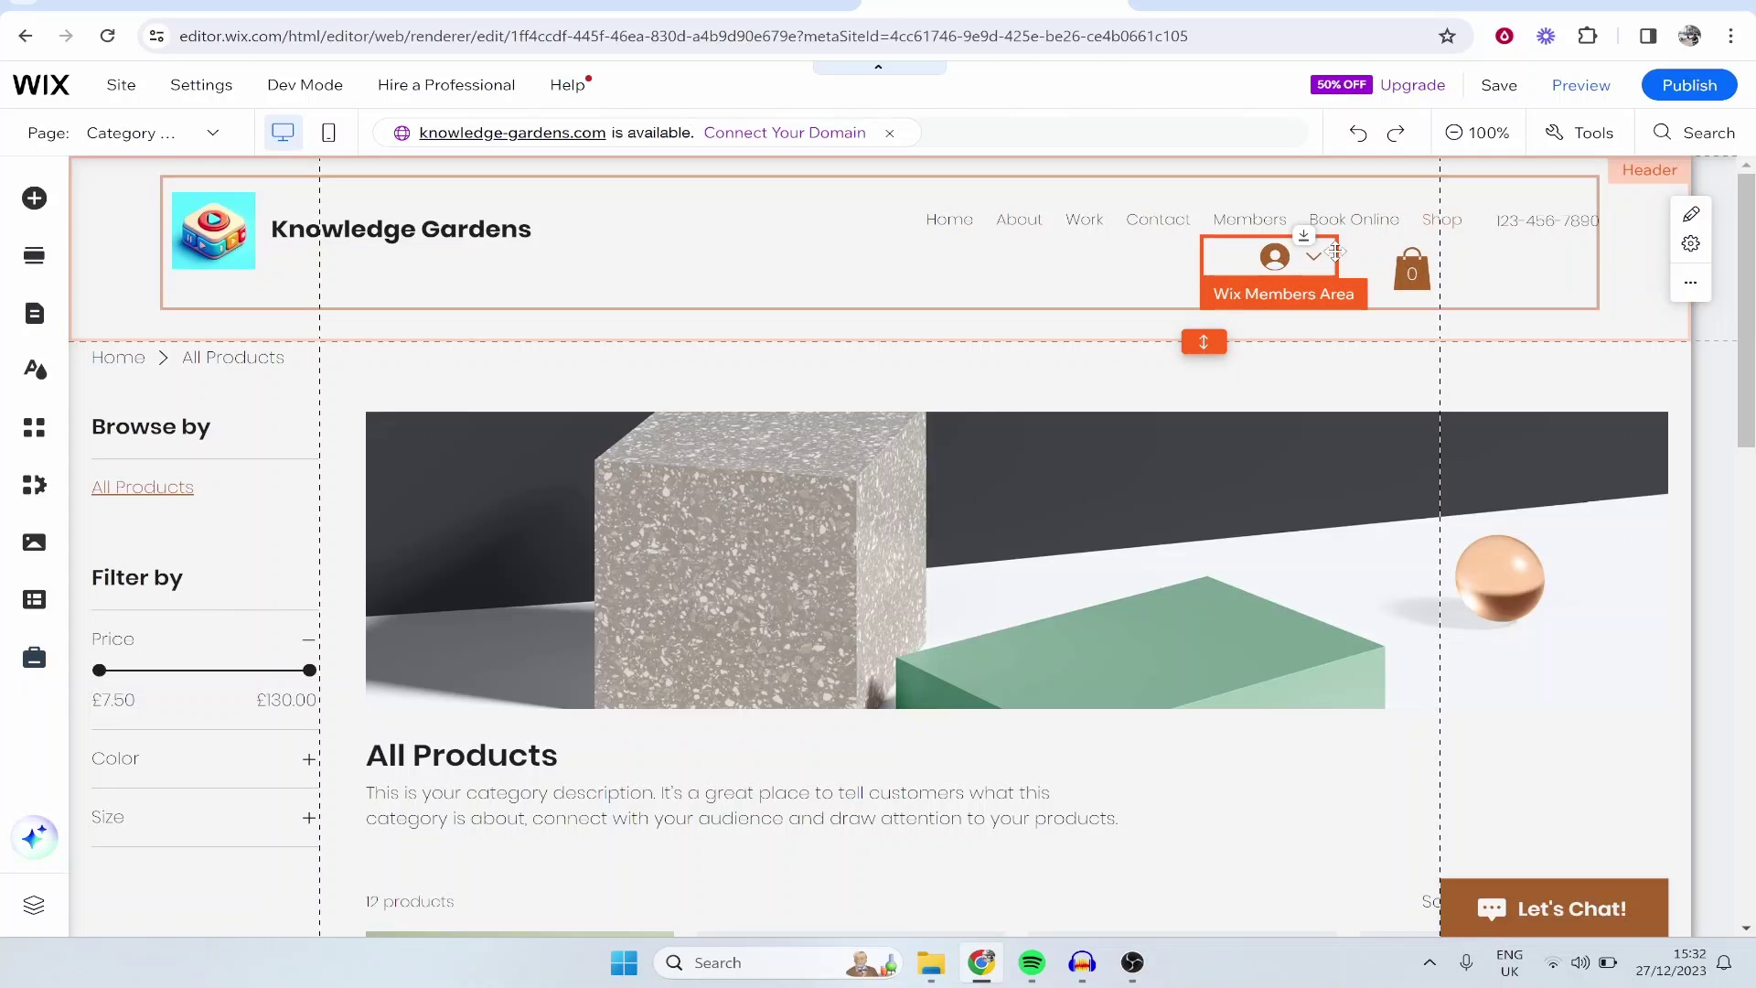
Step: Delete the Members login bar and shift the navigation menu slightly left
key(Delete)
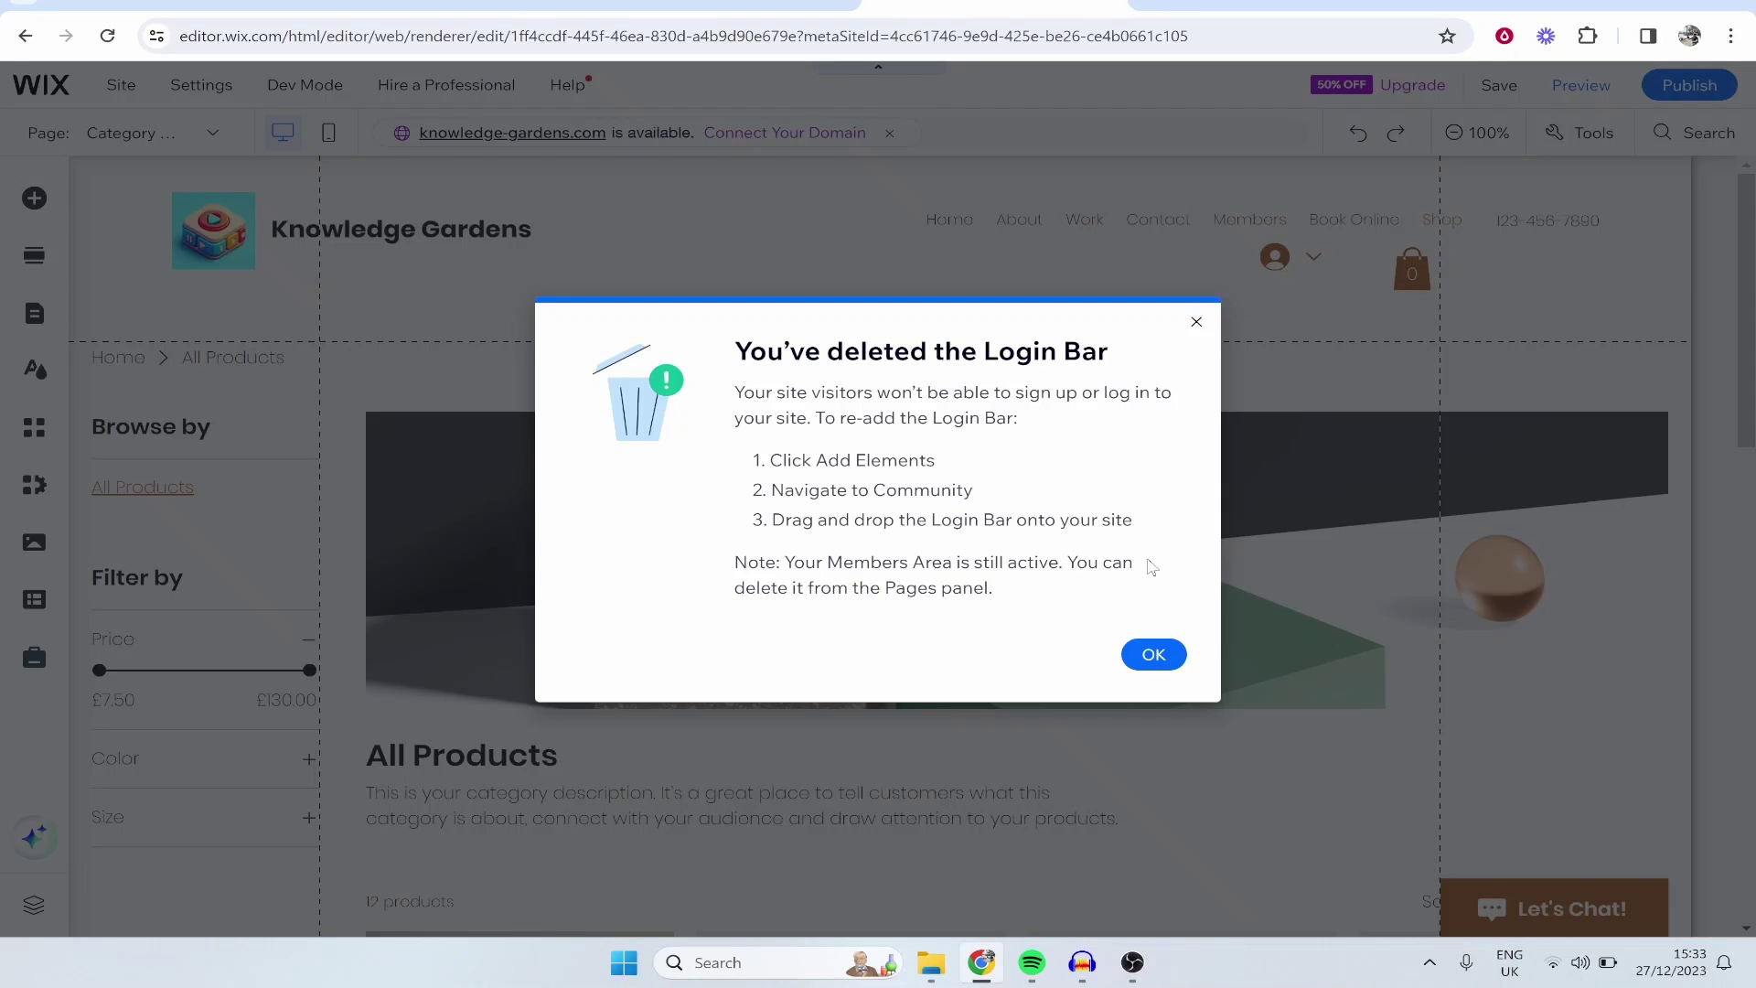
click(1136, 663)
drag(1363, 224, 1333, 223)
key(Escape)
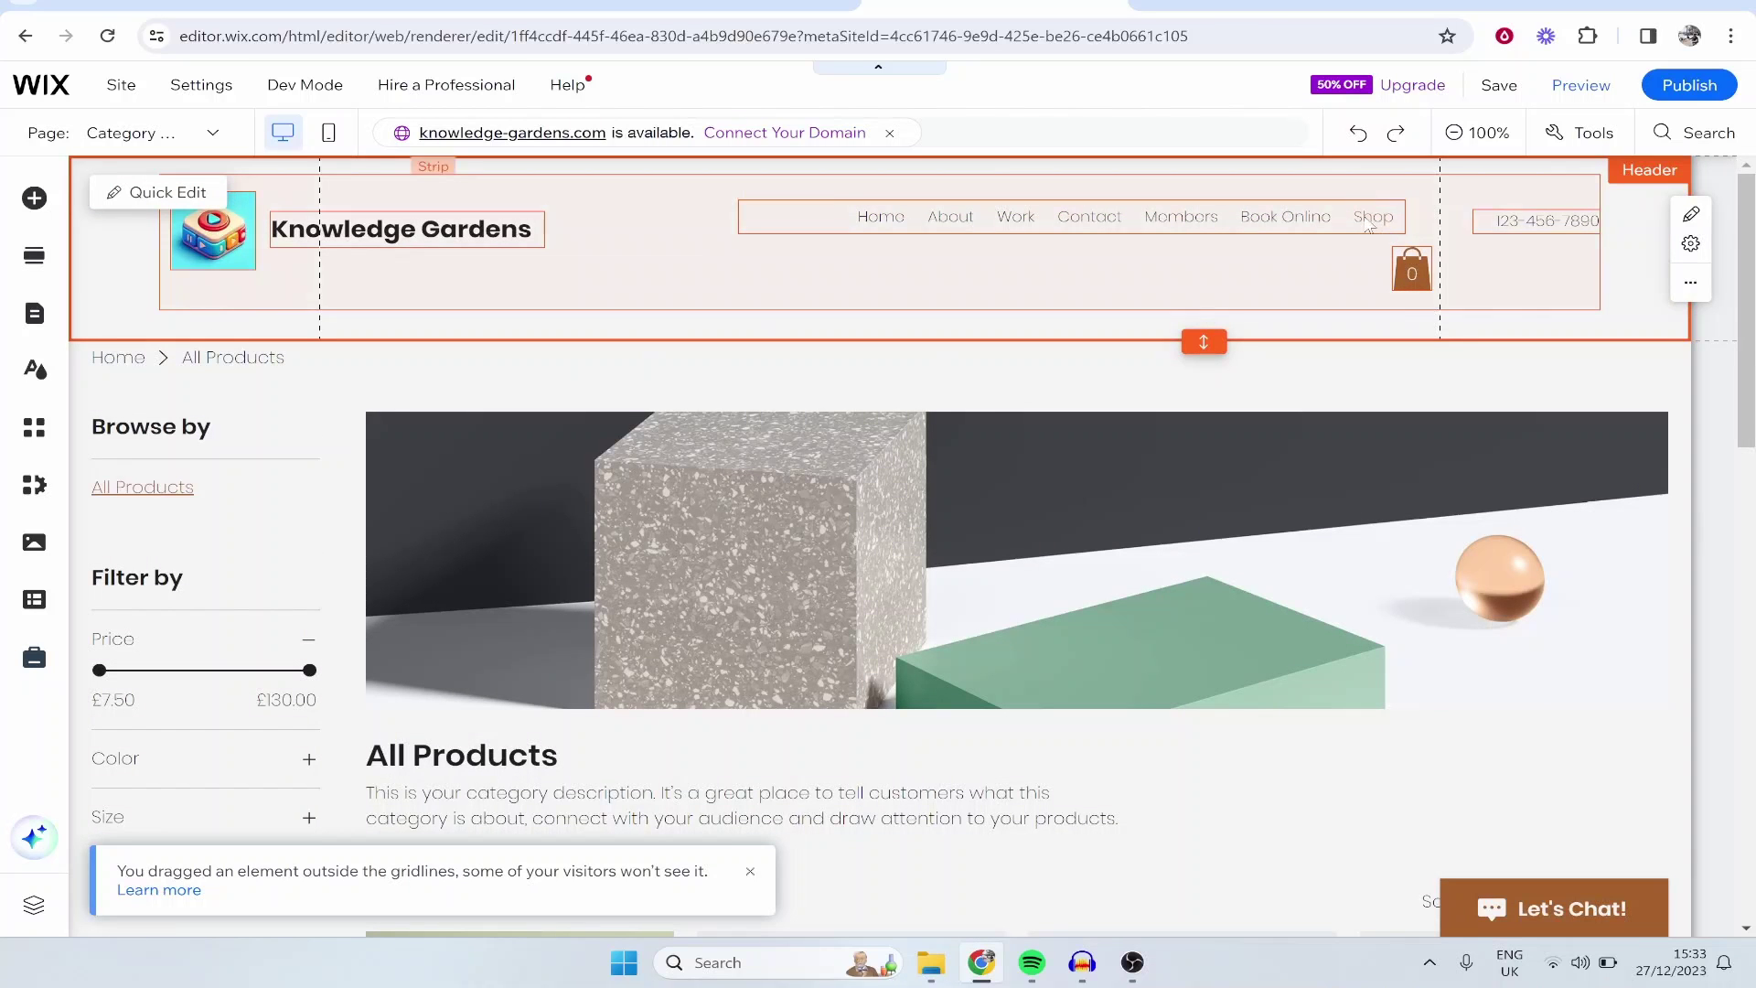
click(1326, 492)
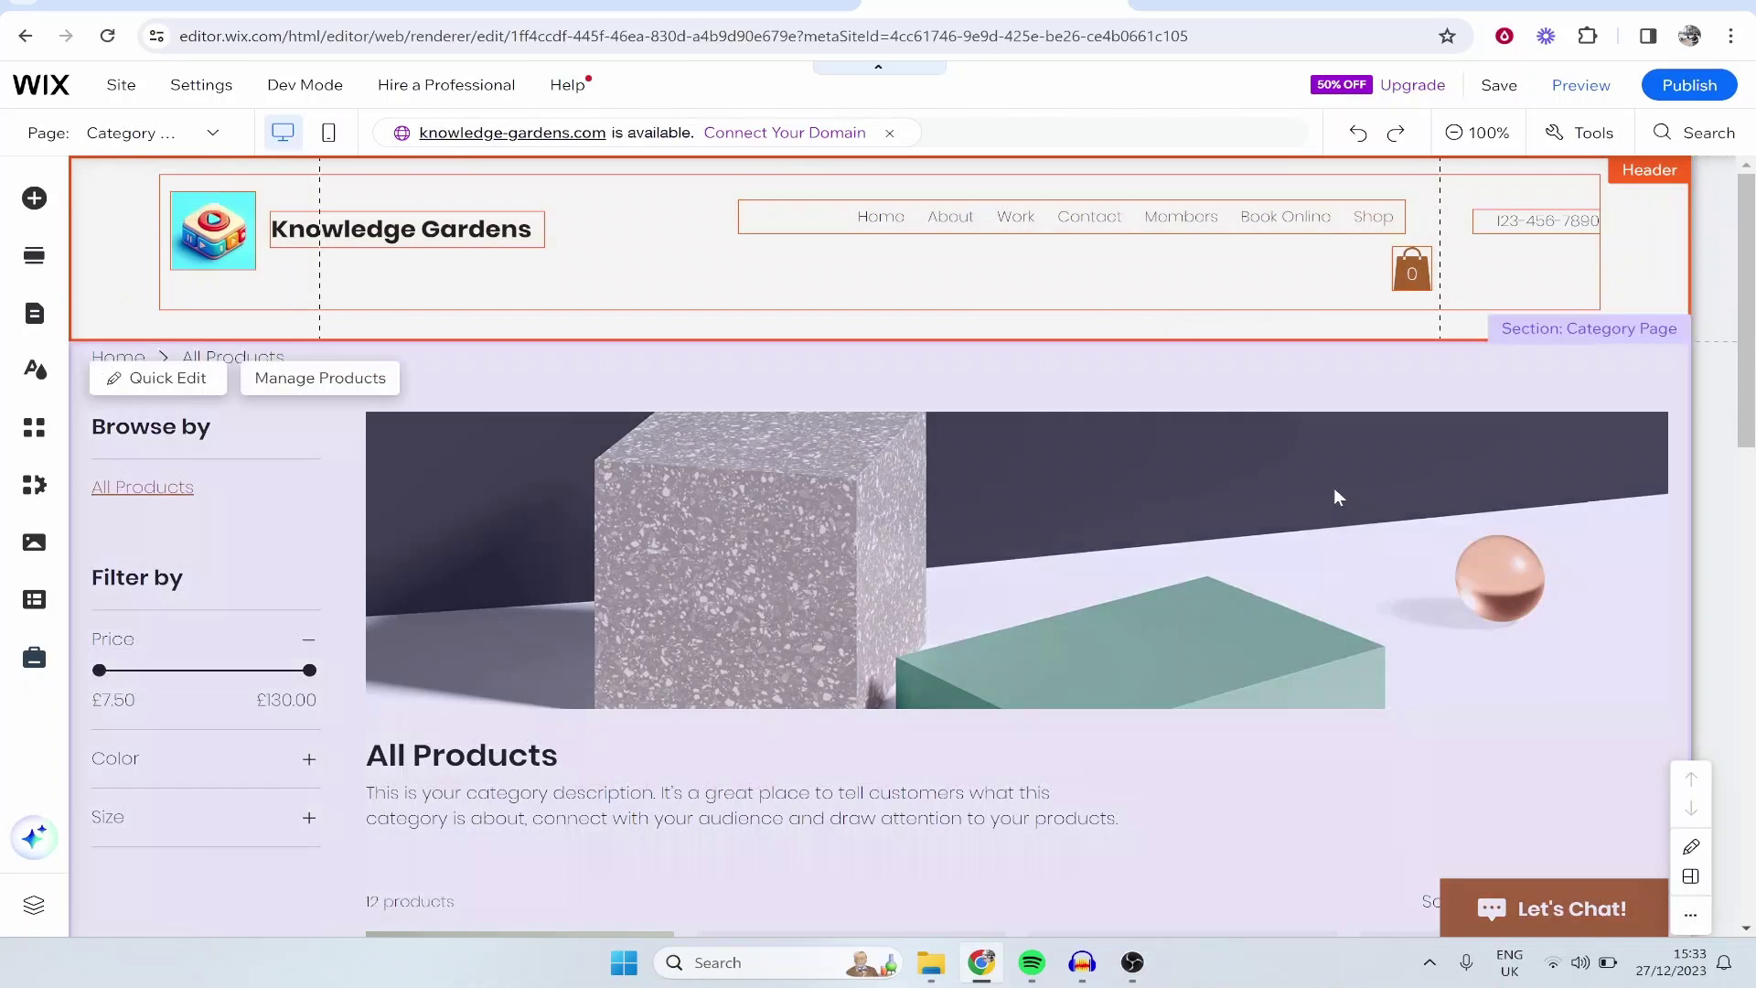
Step: Select all 12 sample products and bulk-delete them via More Actions
scroll(1281, 475, down, 6)
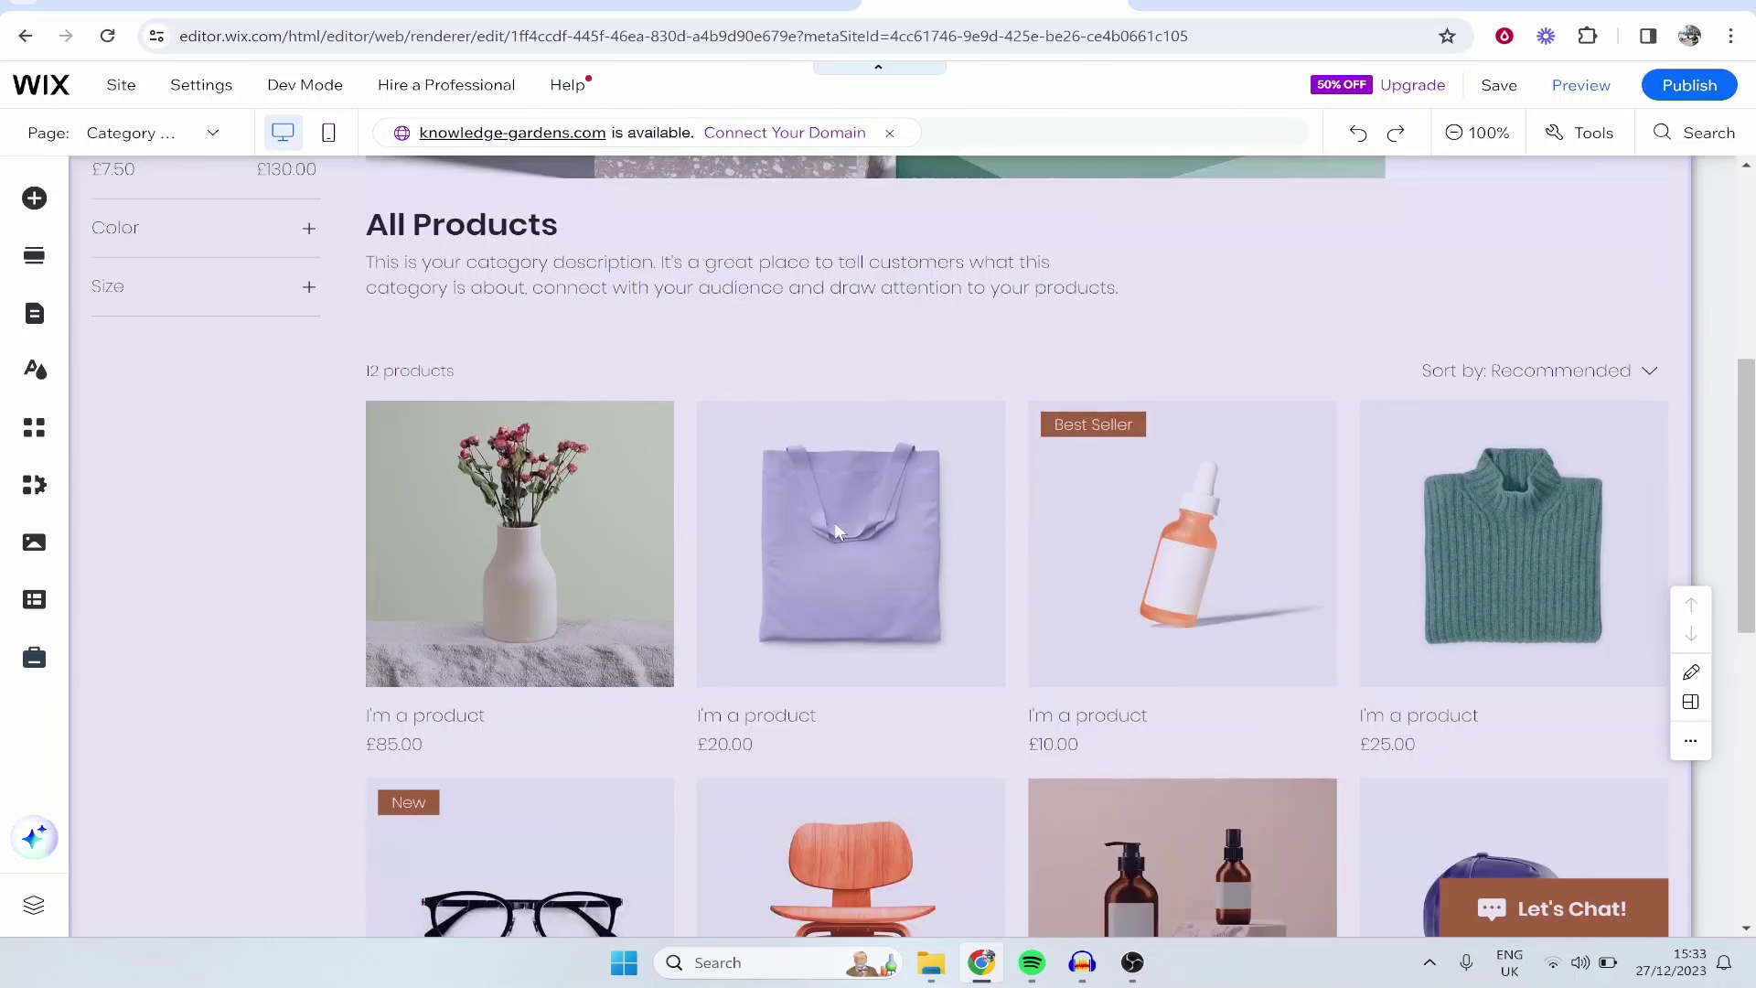
scroll(1024, 508, up, 5)
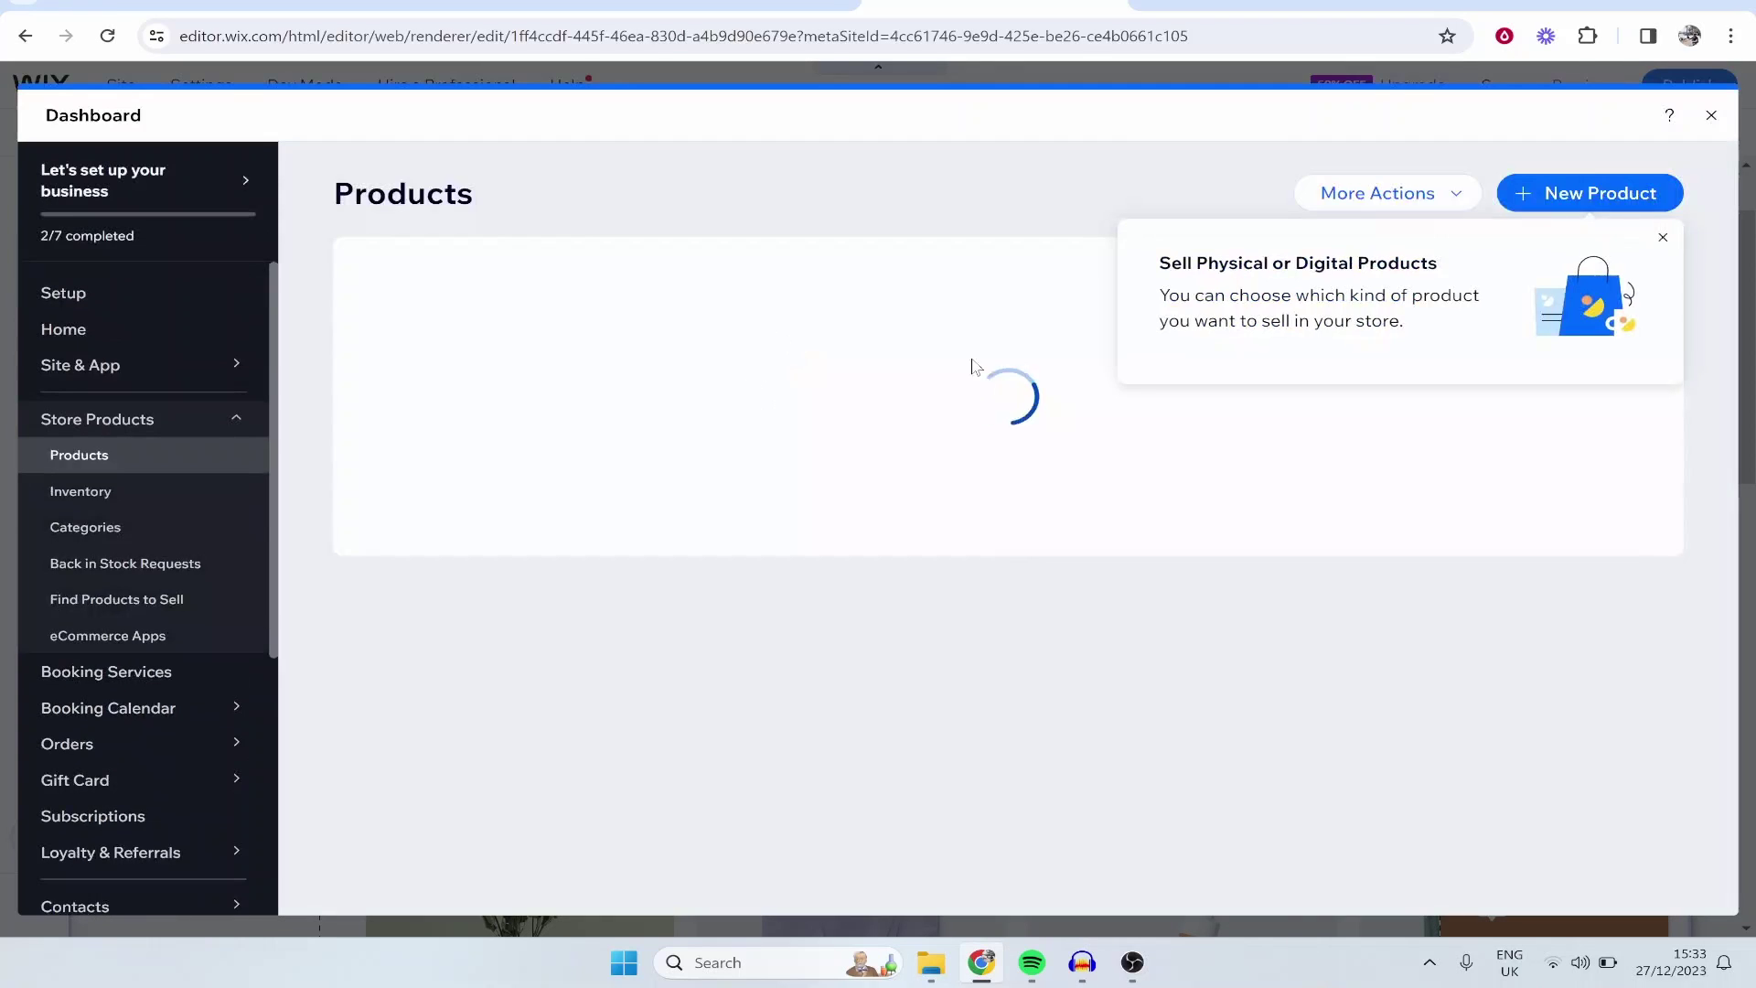
click(1662, 240)
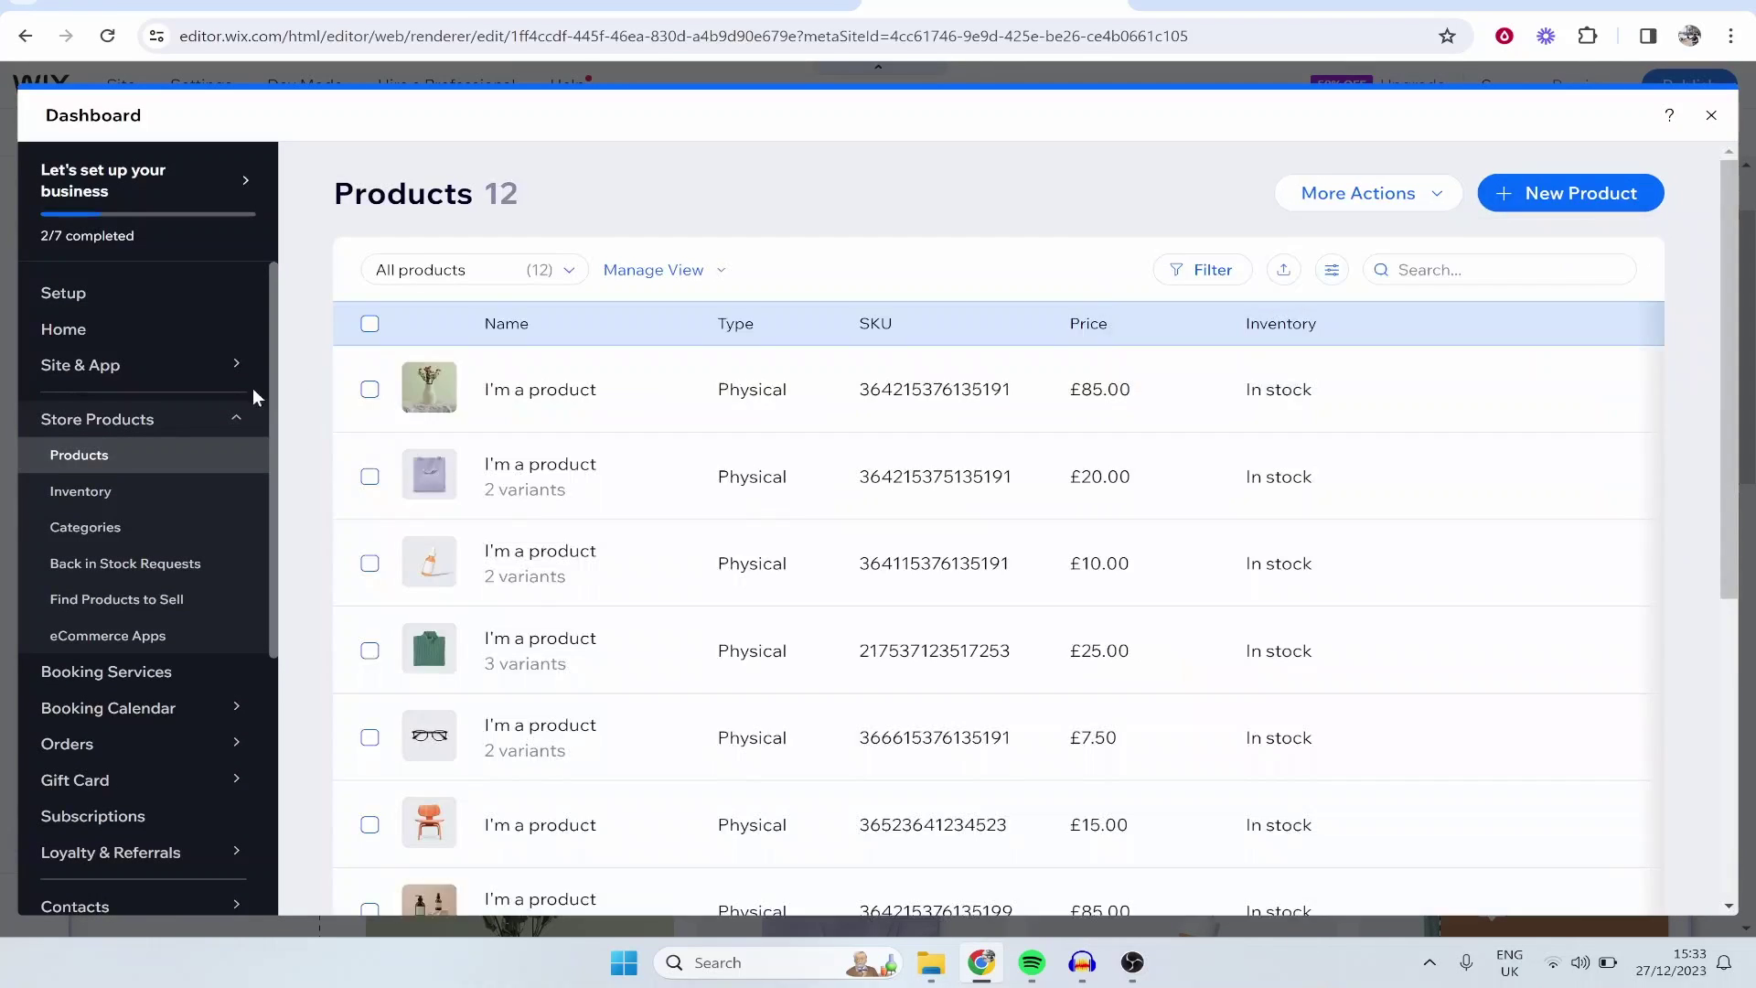
click(370, 323)
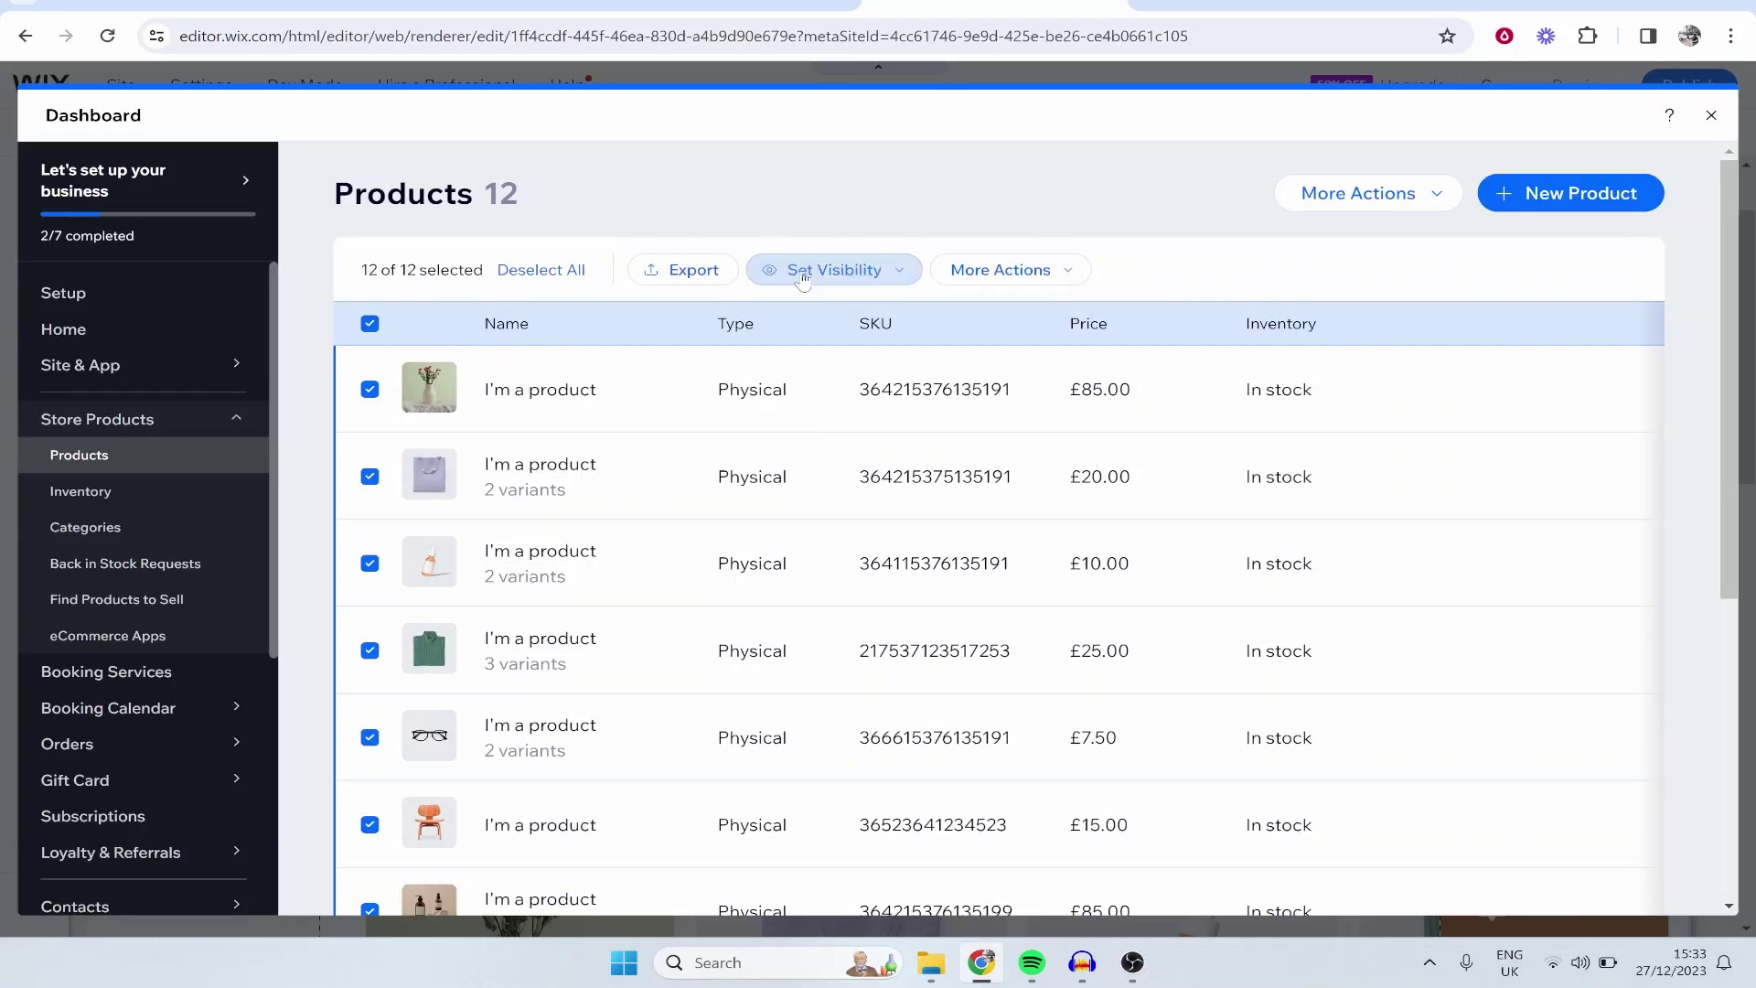
click(1001, 270)
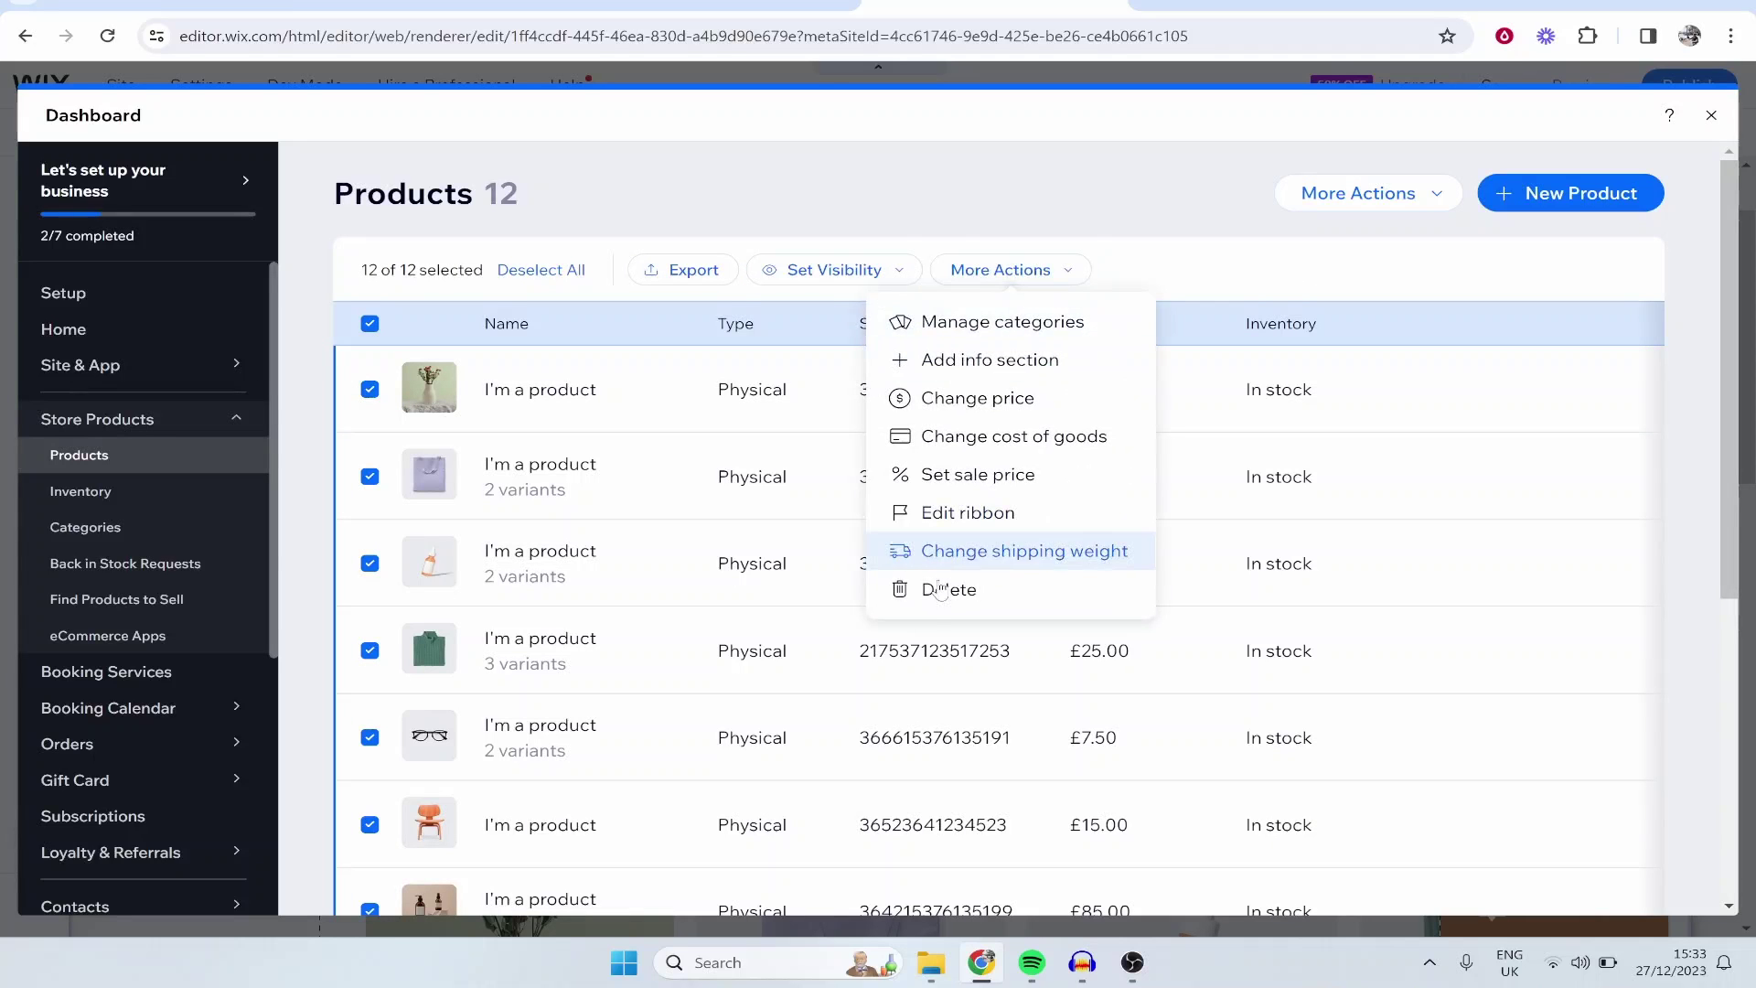
click(942, 590)
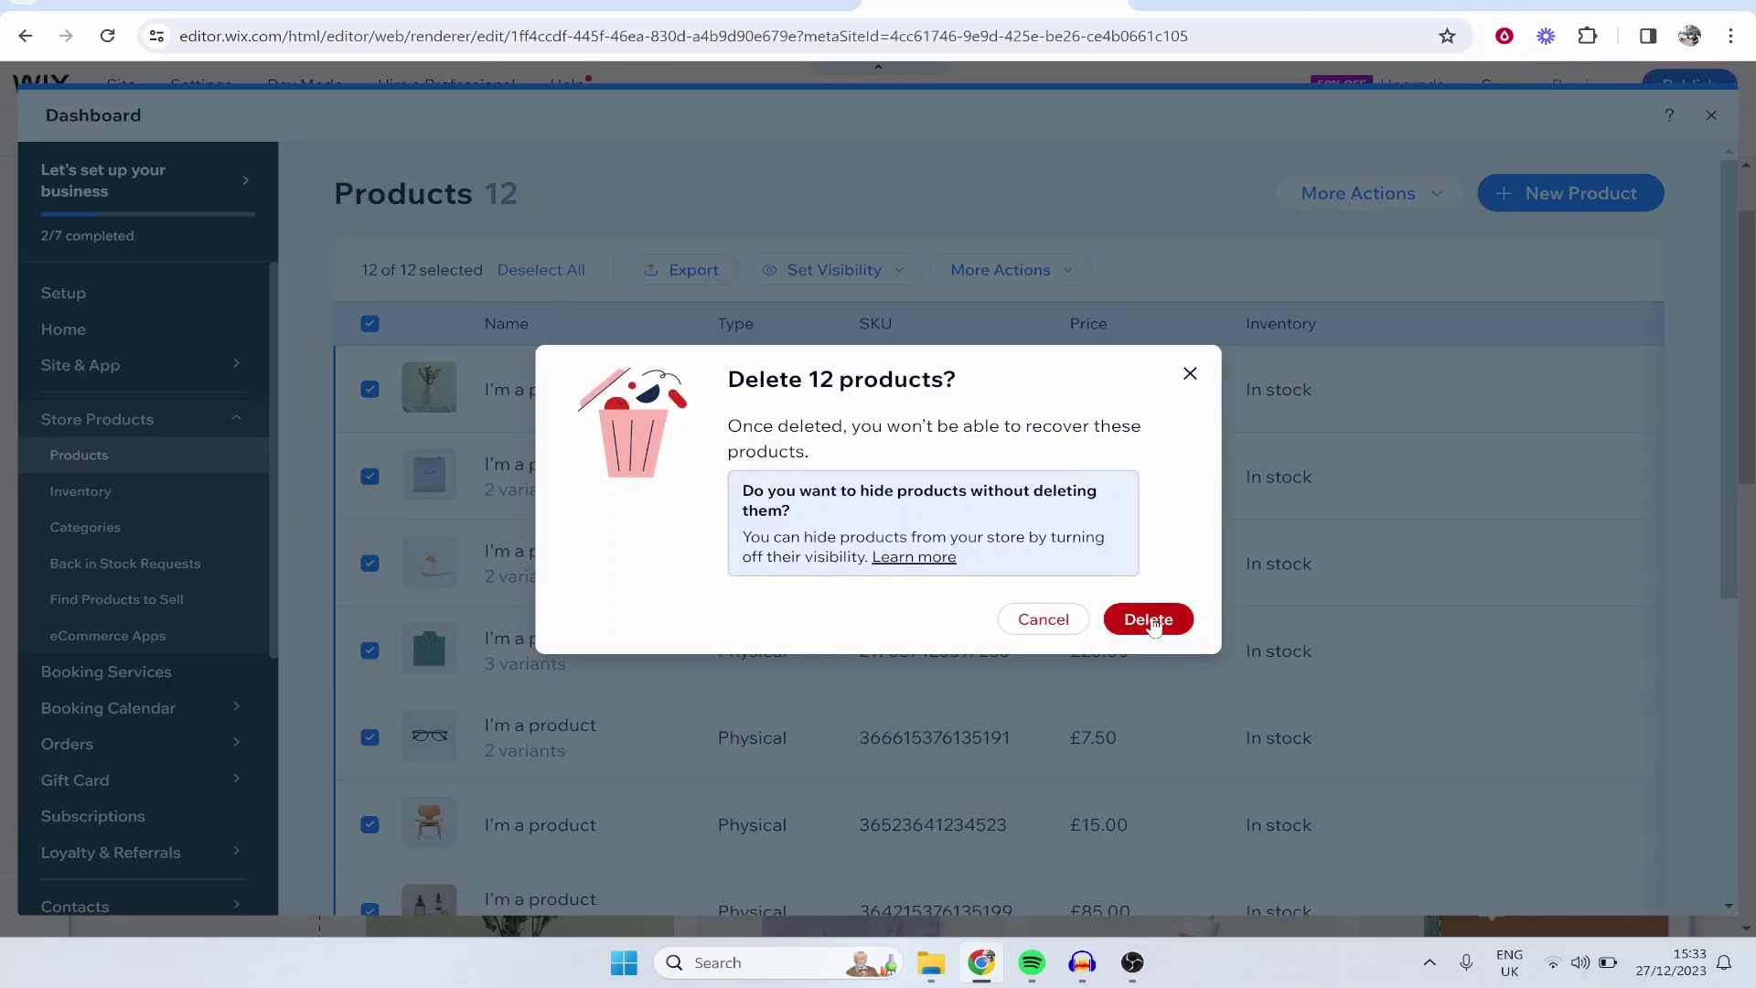
click(1151, 622)
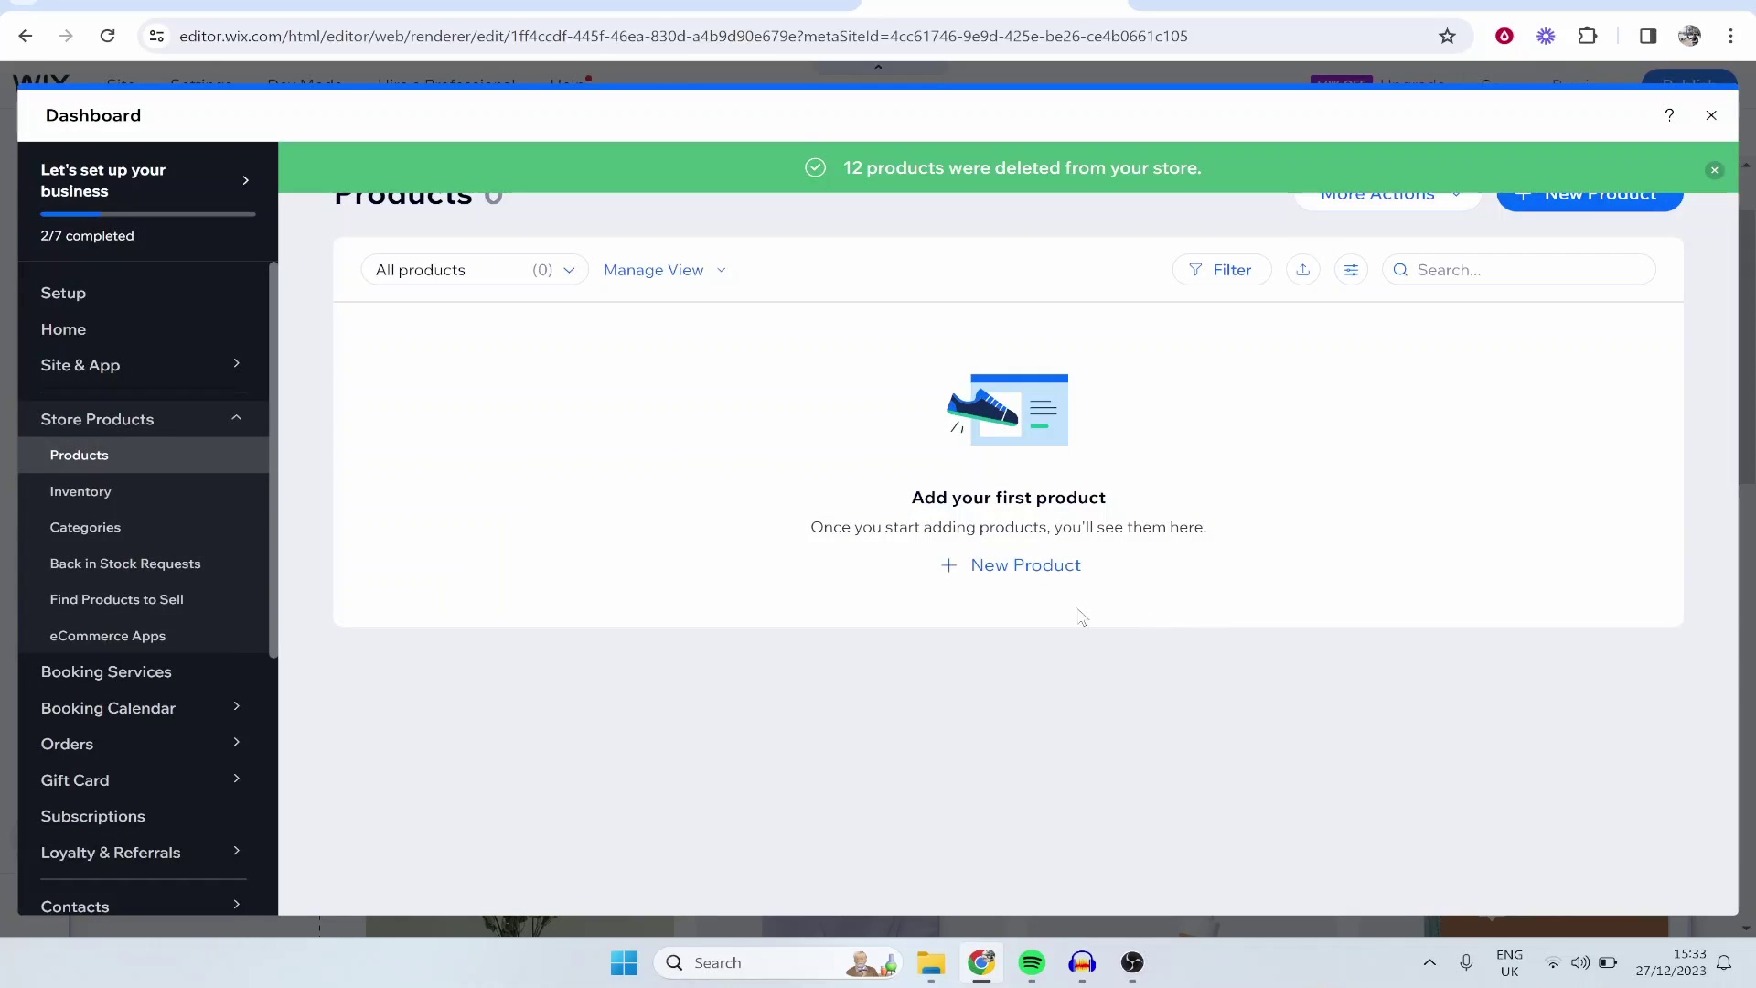
Step: Start a new Digital file product titled 'How to become a gardener' and begin uploading its file
drag(936, 497, 1166, 517)
click(1026, 569)
click(972, 706)
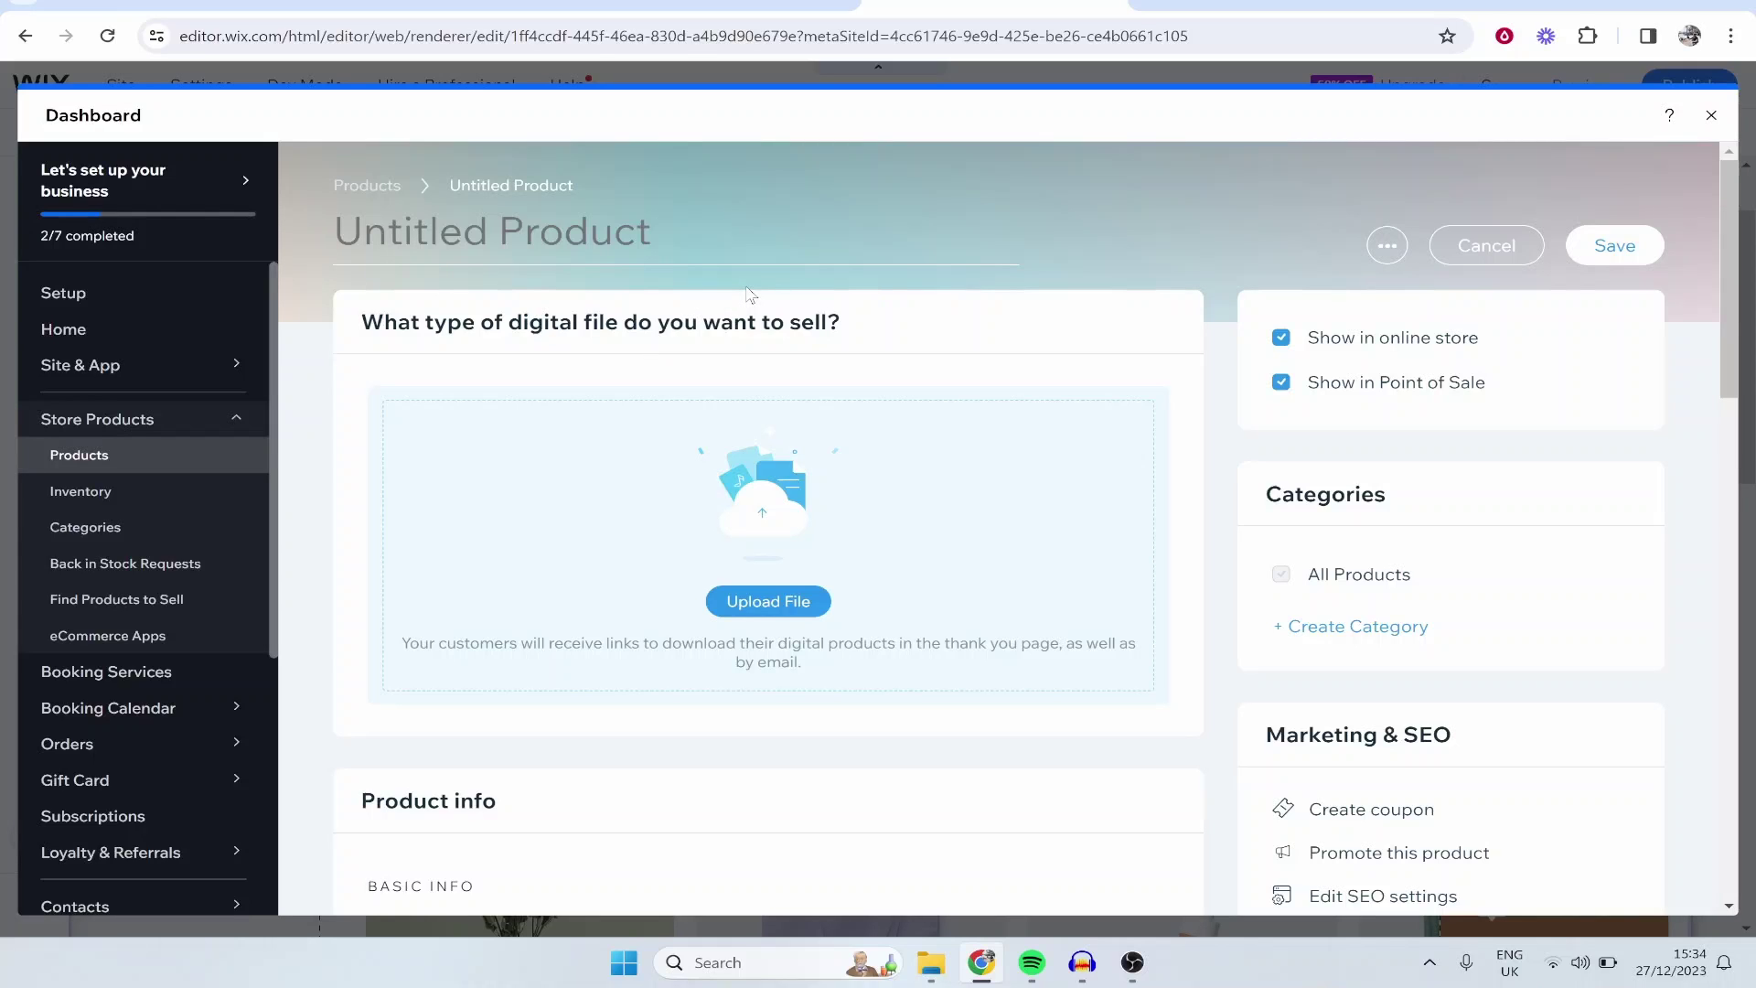
text(How to )
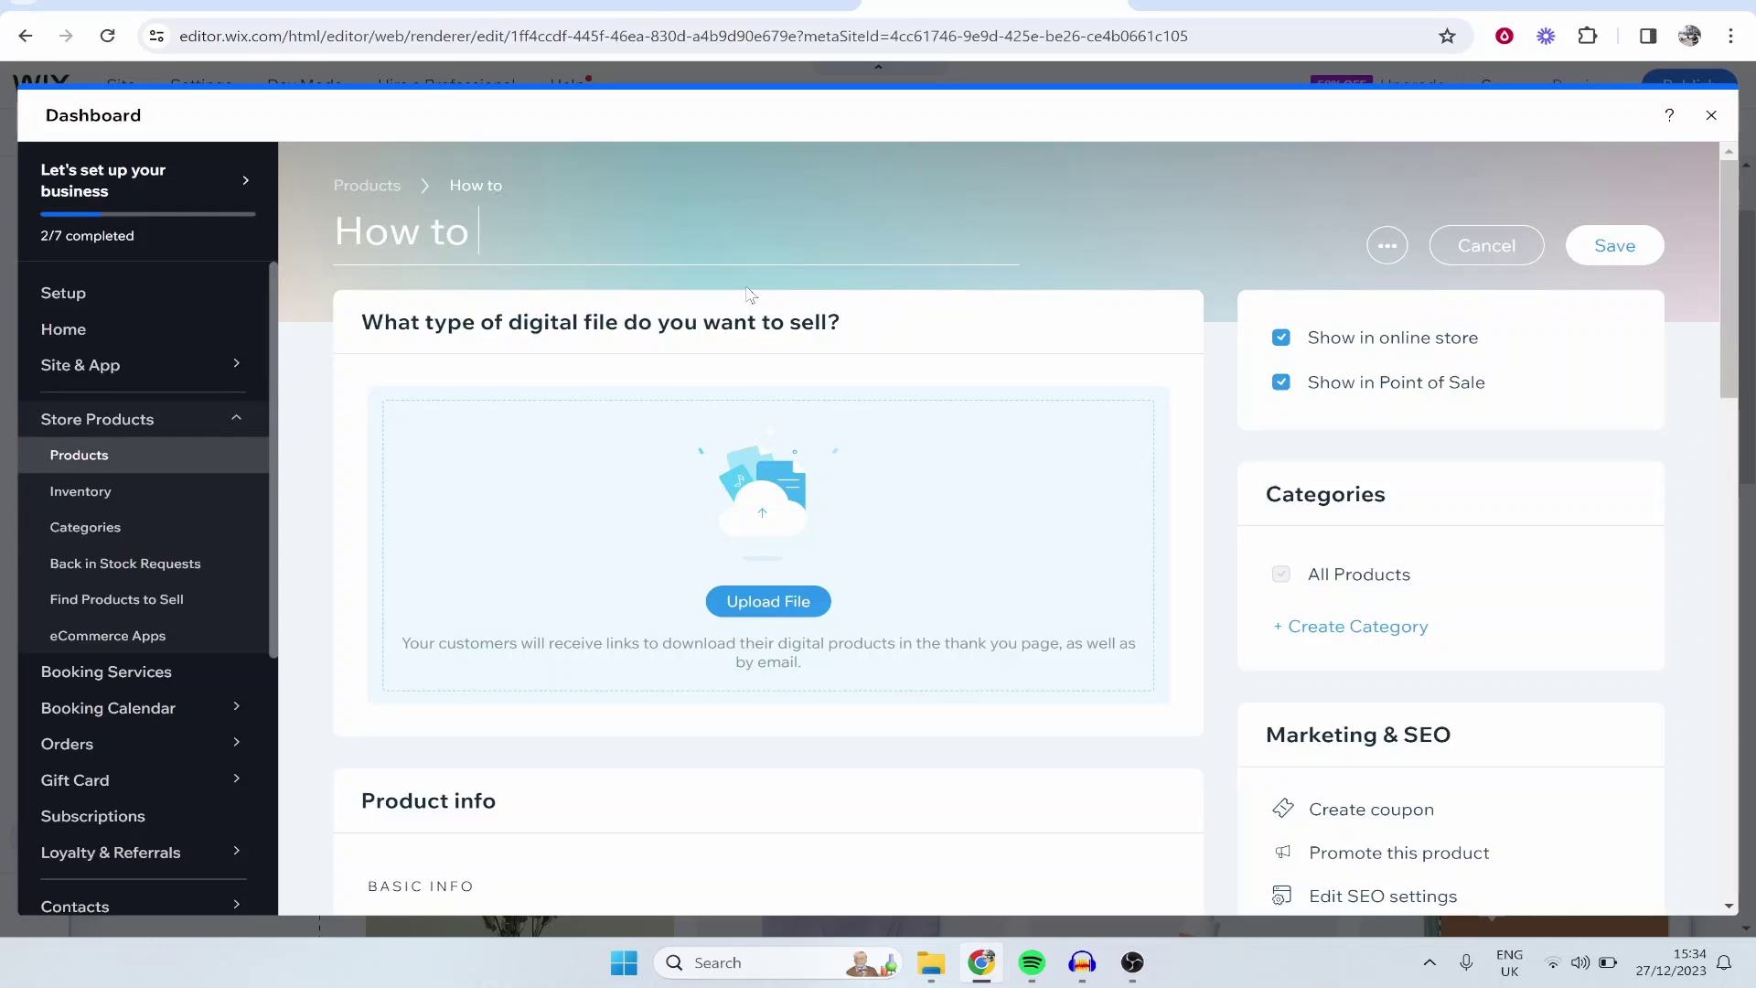
text(become a gardener.)
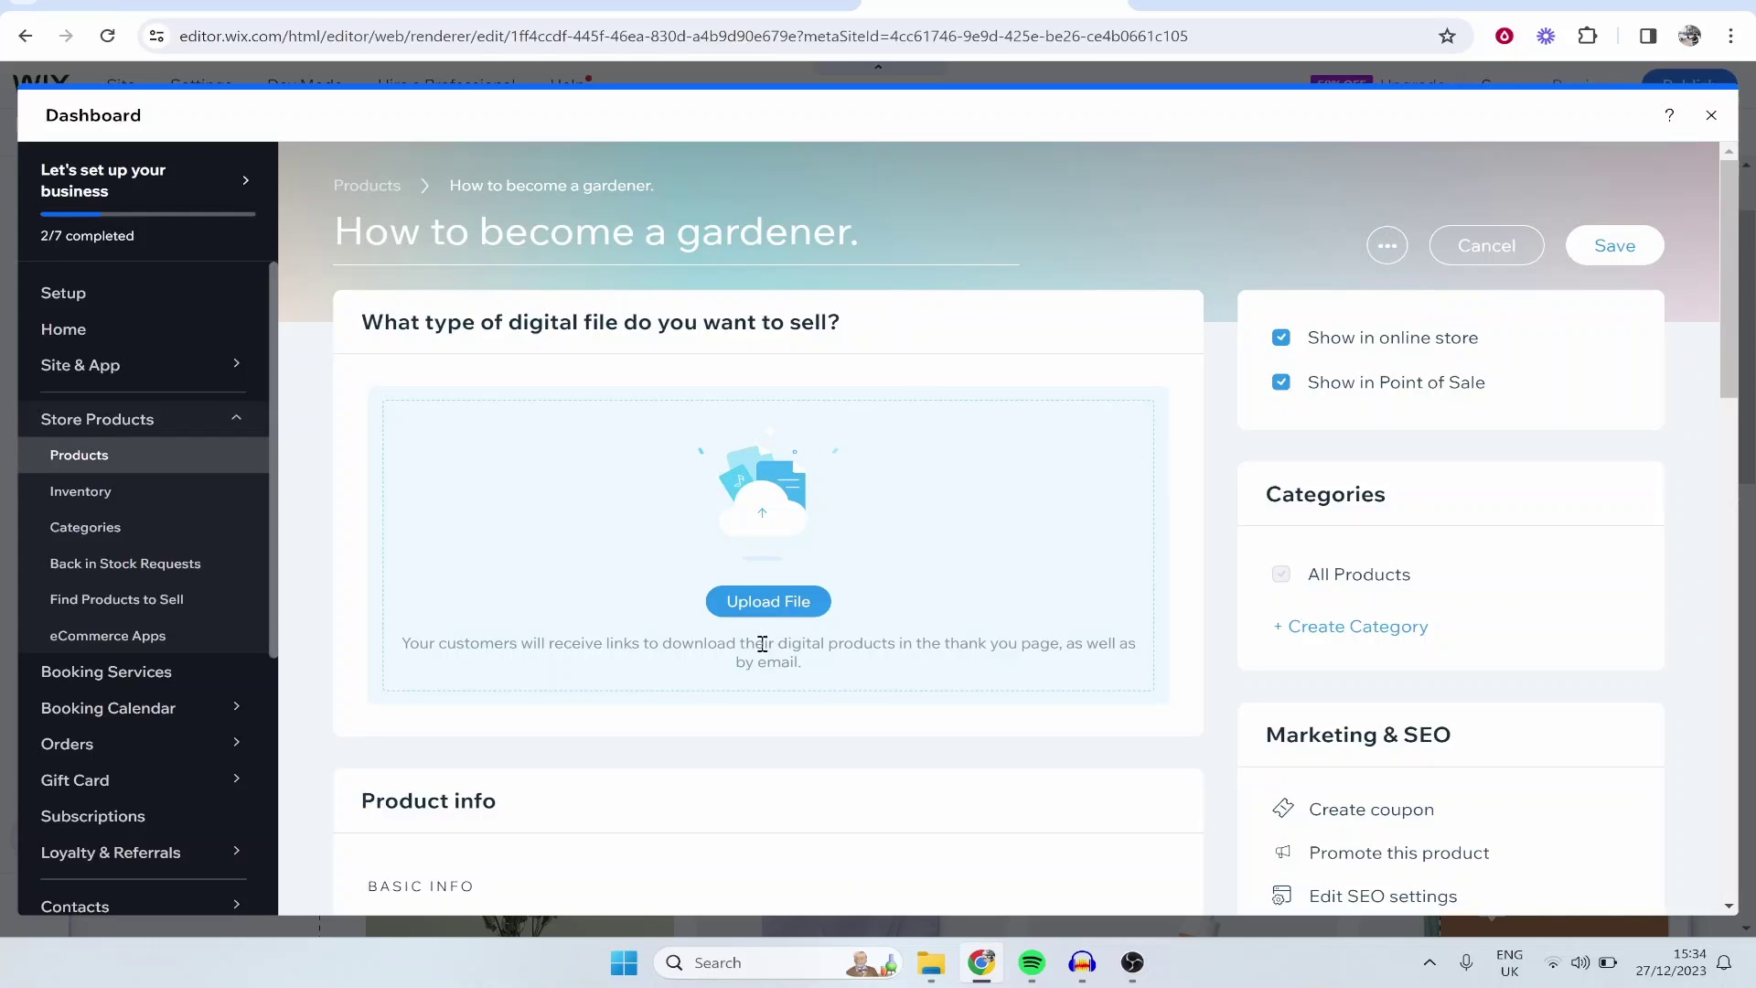
click(752, 609)
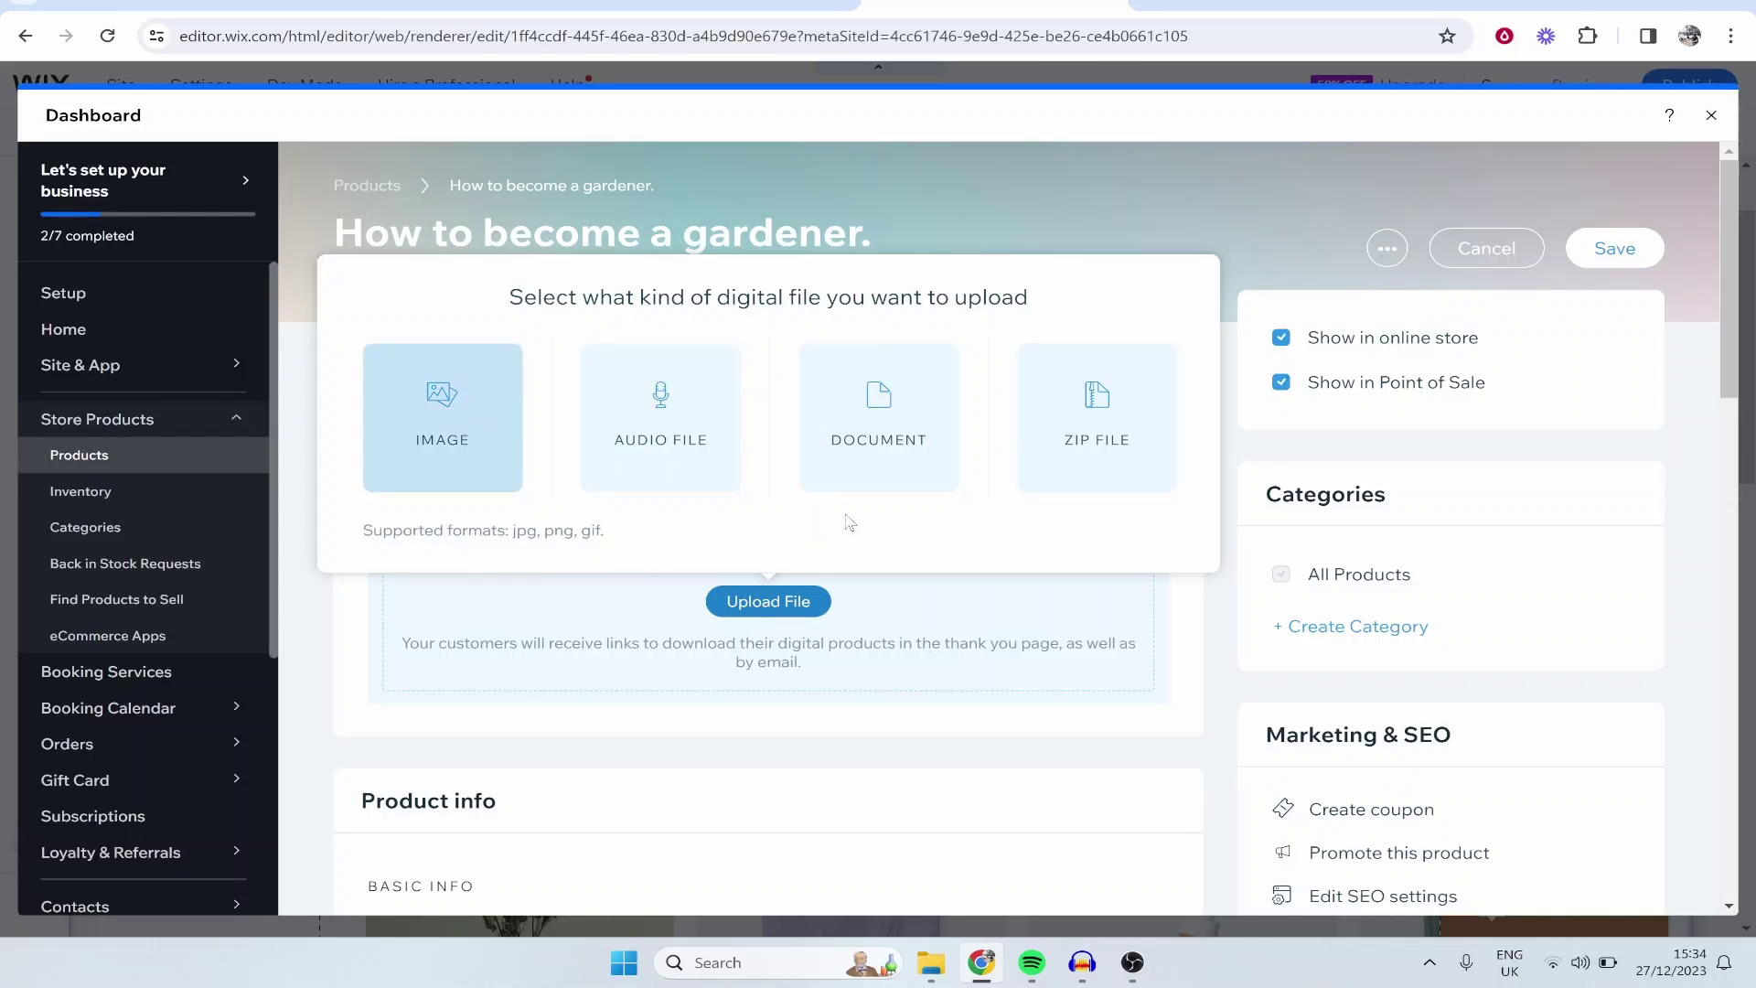
click(1098, 435)
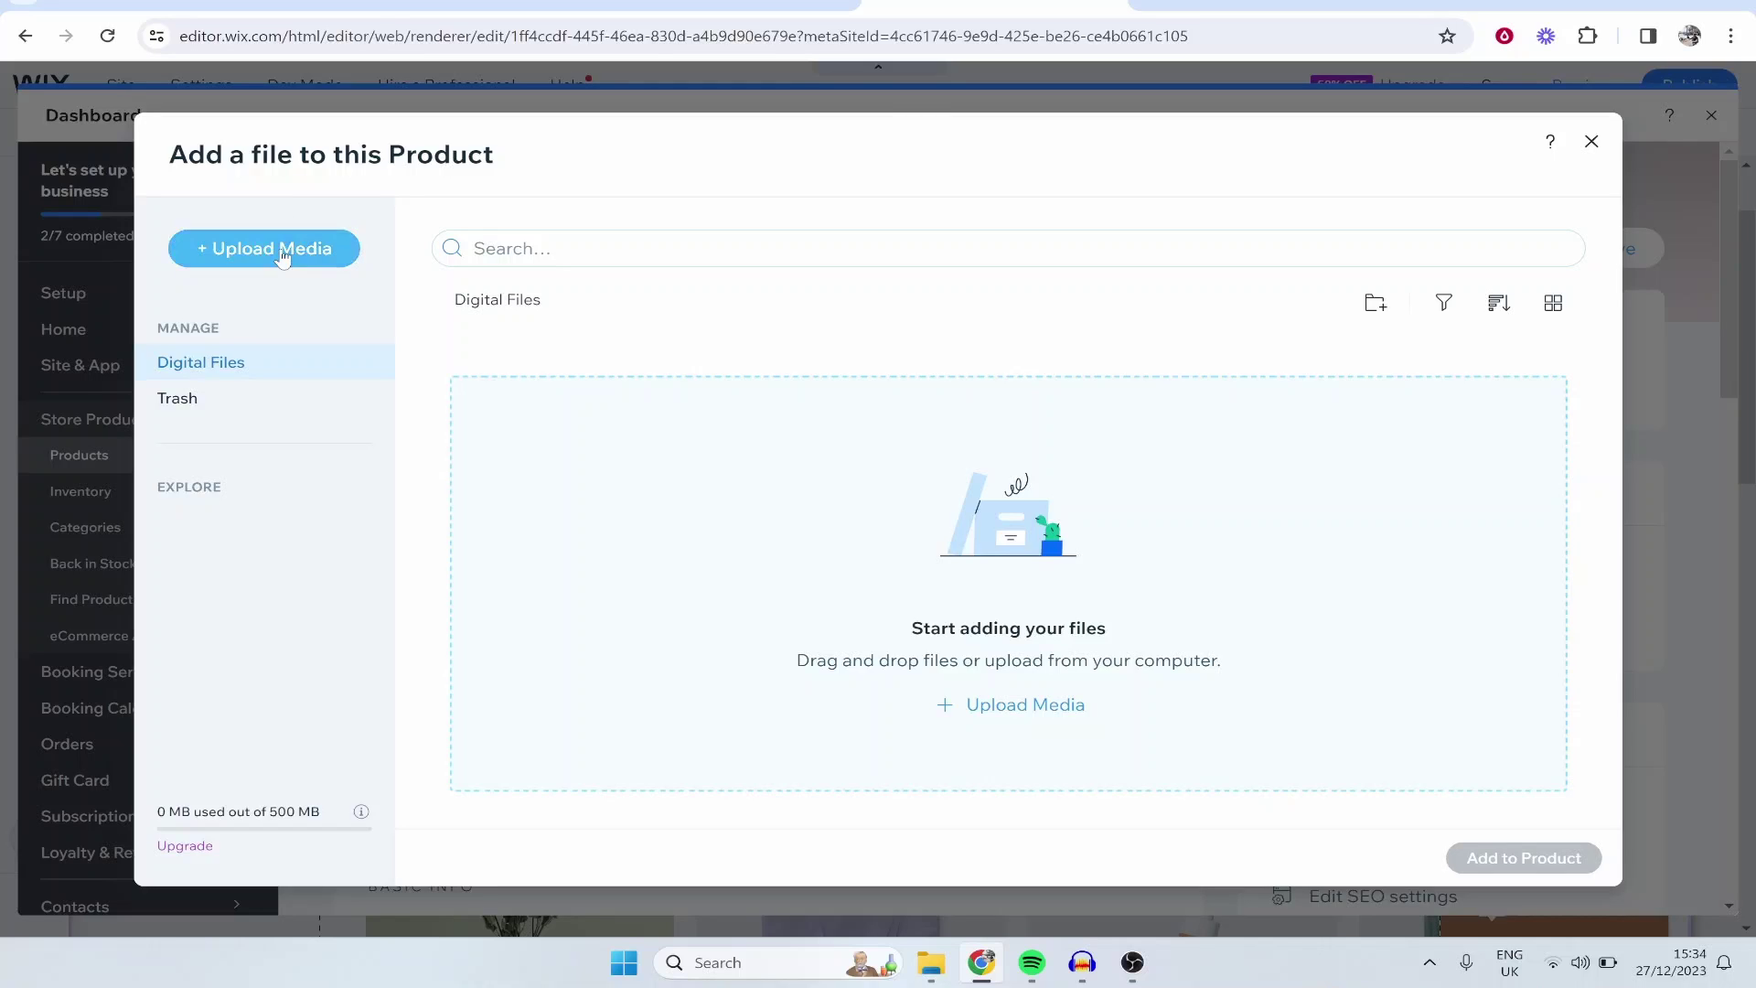
Step: Upload 'New potential thumbnail template.psd' from the computer and add it to the product
click(274, 247)
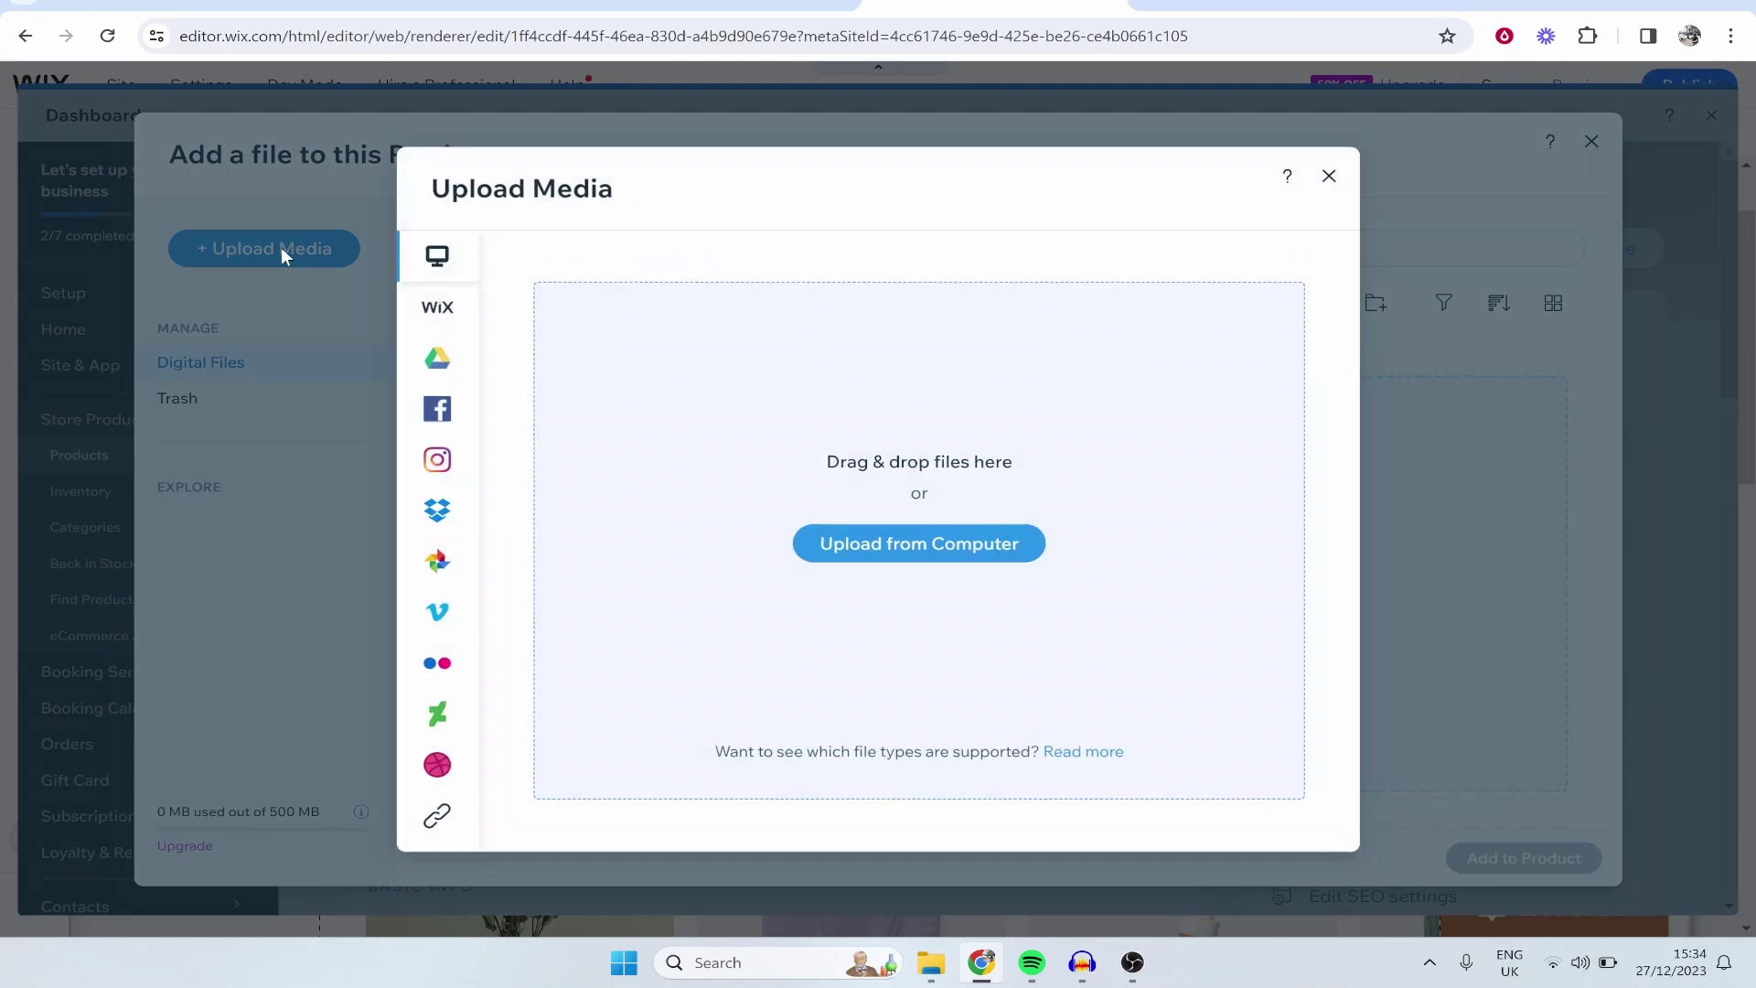
click(878, 543)
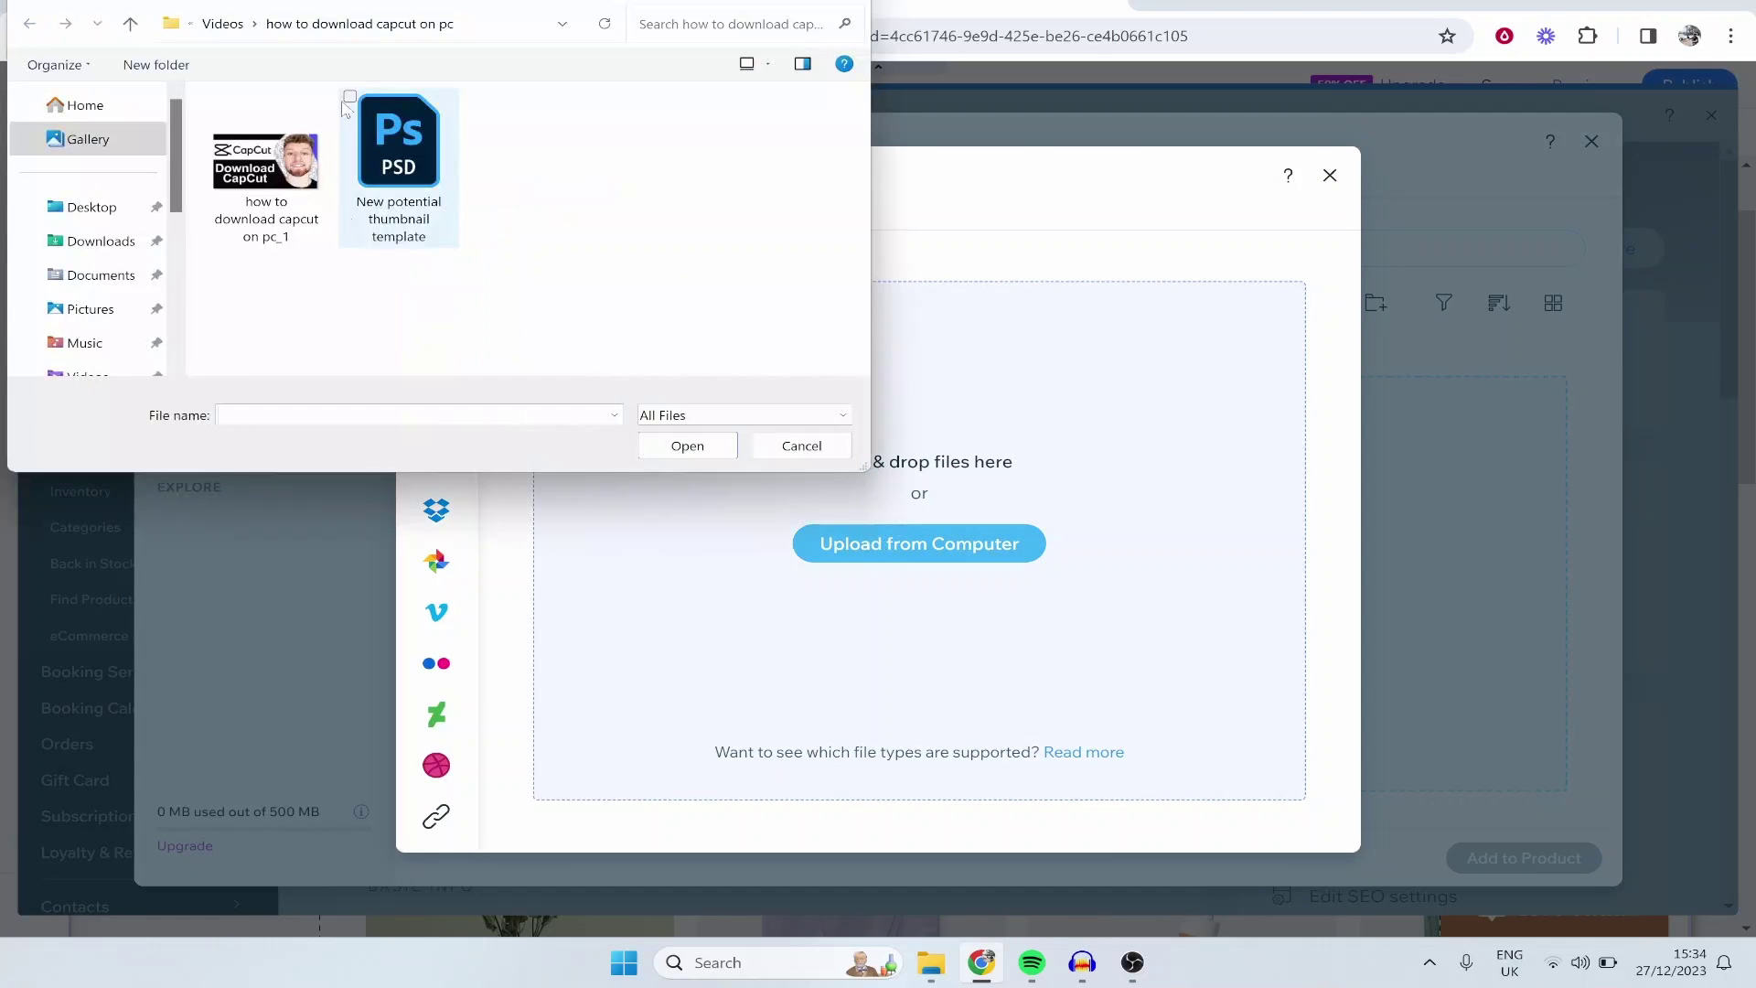
click(388, 172)
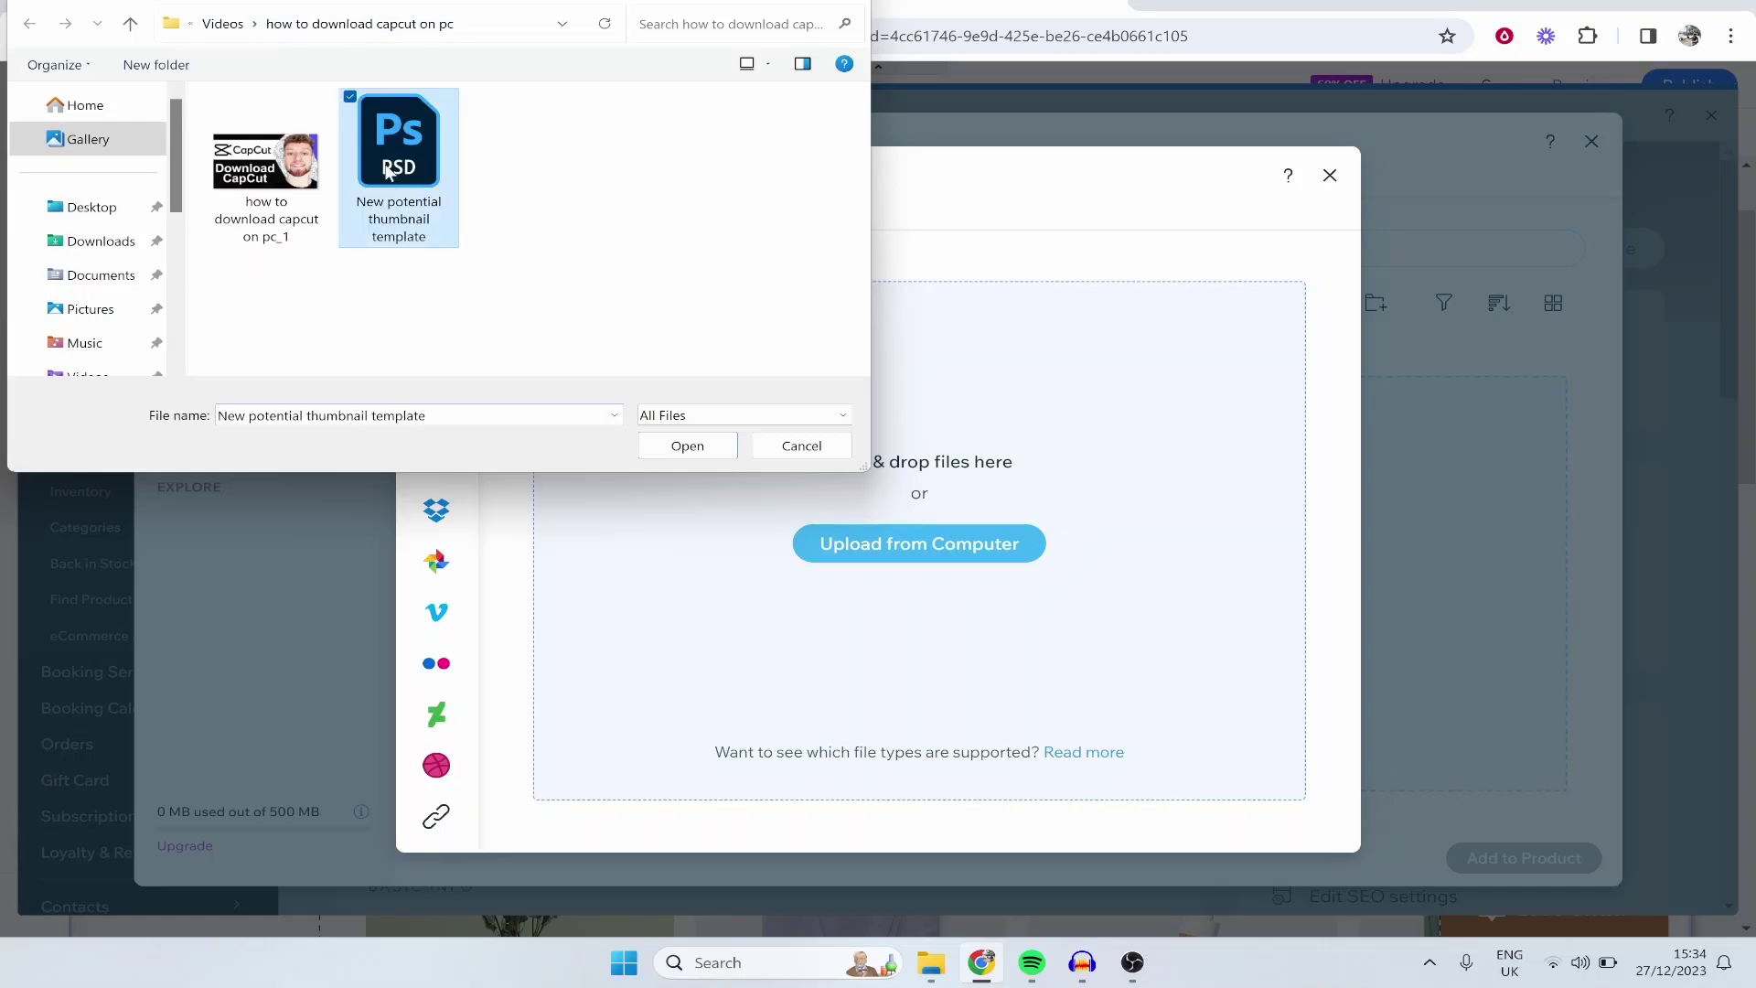
click(712, 459)
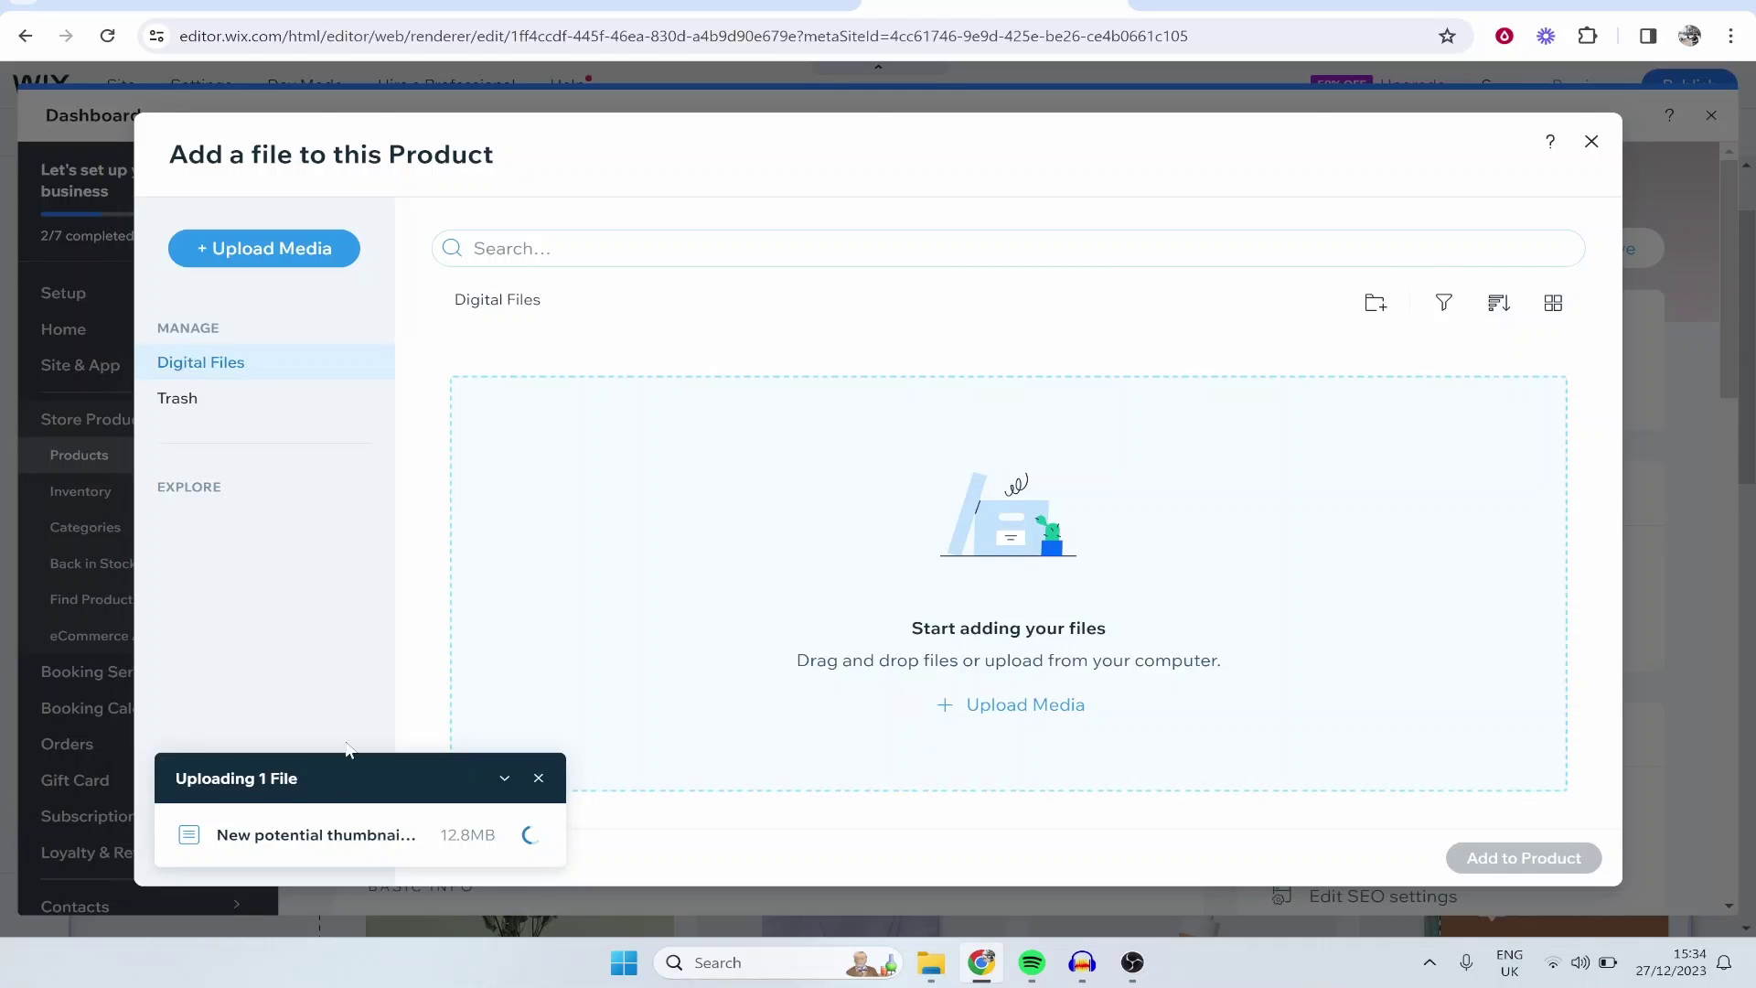
click(1518, 865)
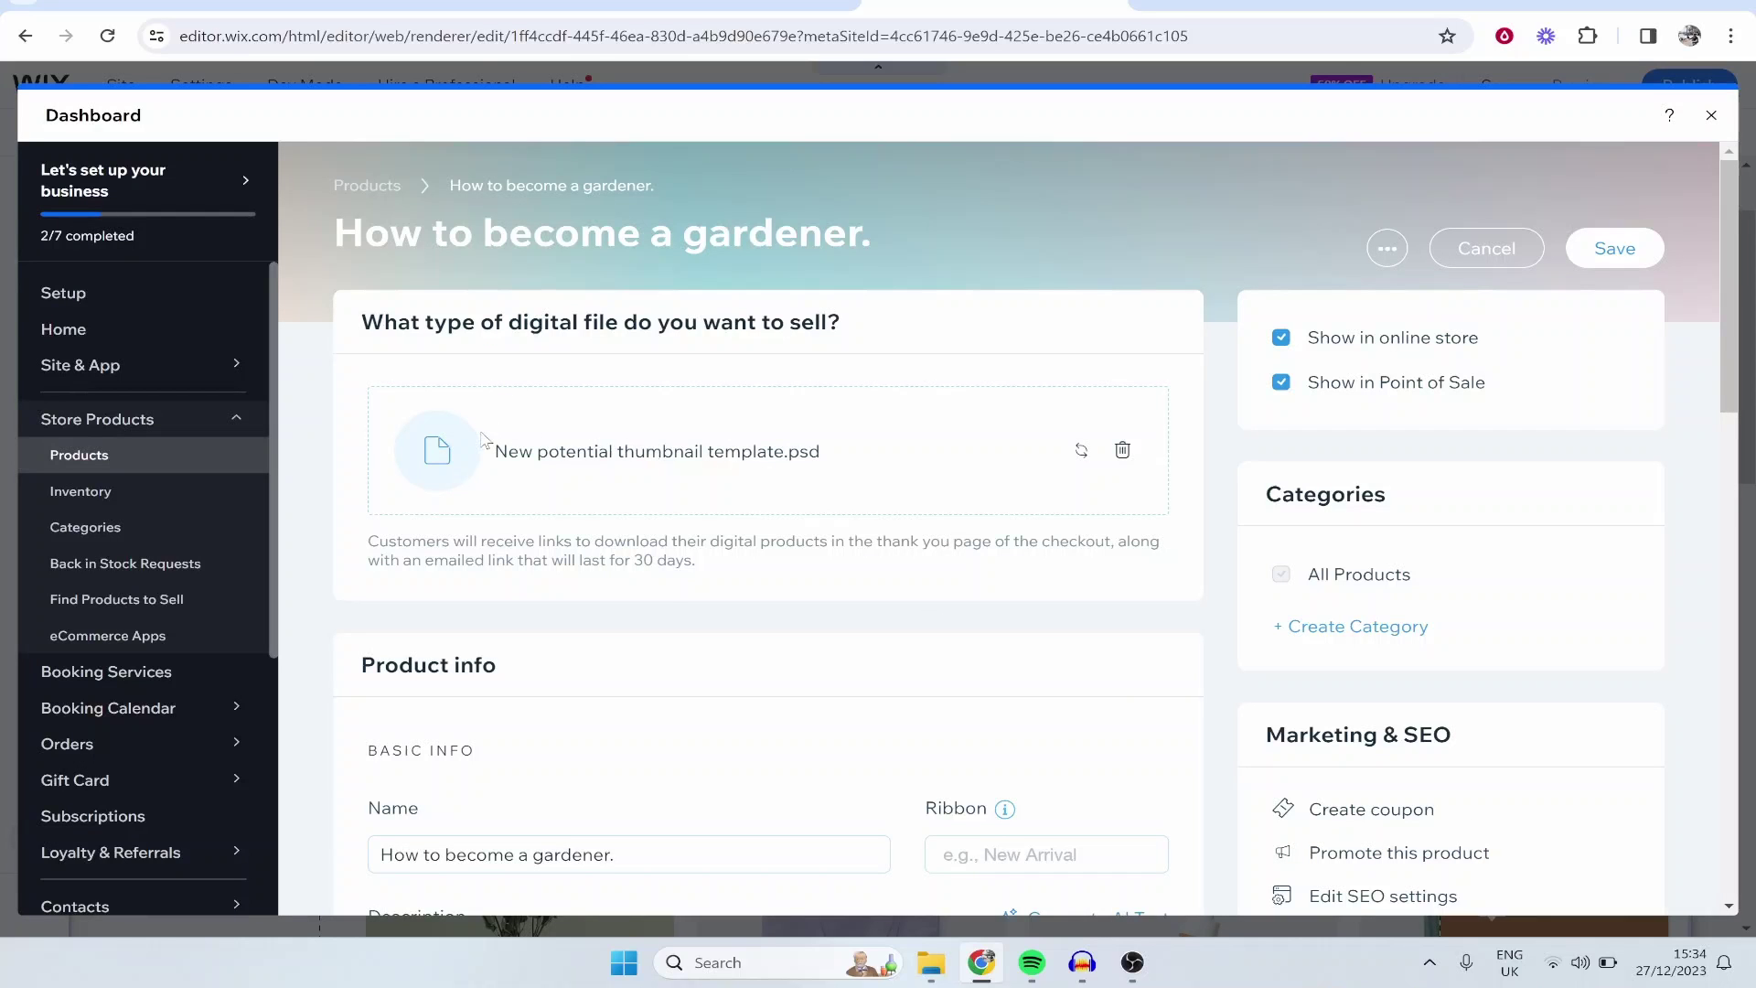
Step: Enter 'The best gardening course.' as the product's description
scroll(858, 513, down, 5)
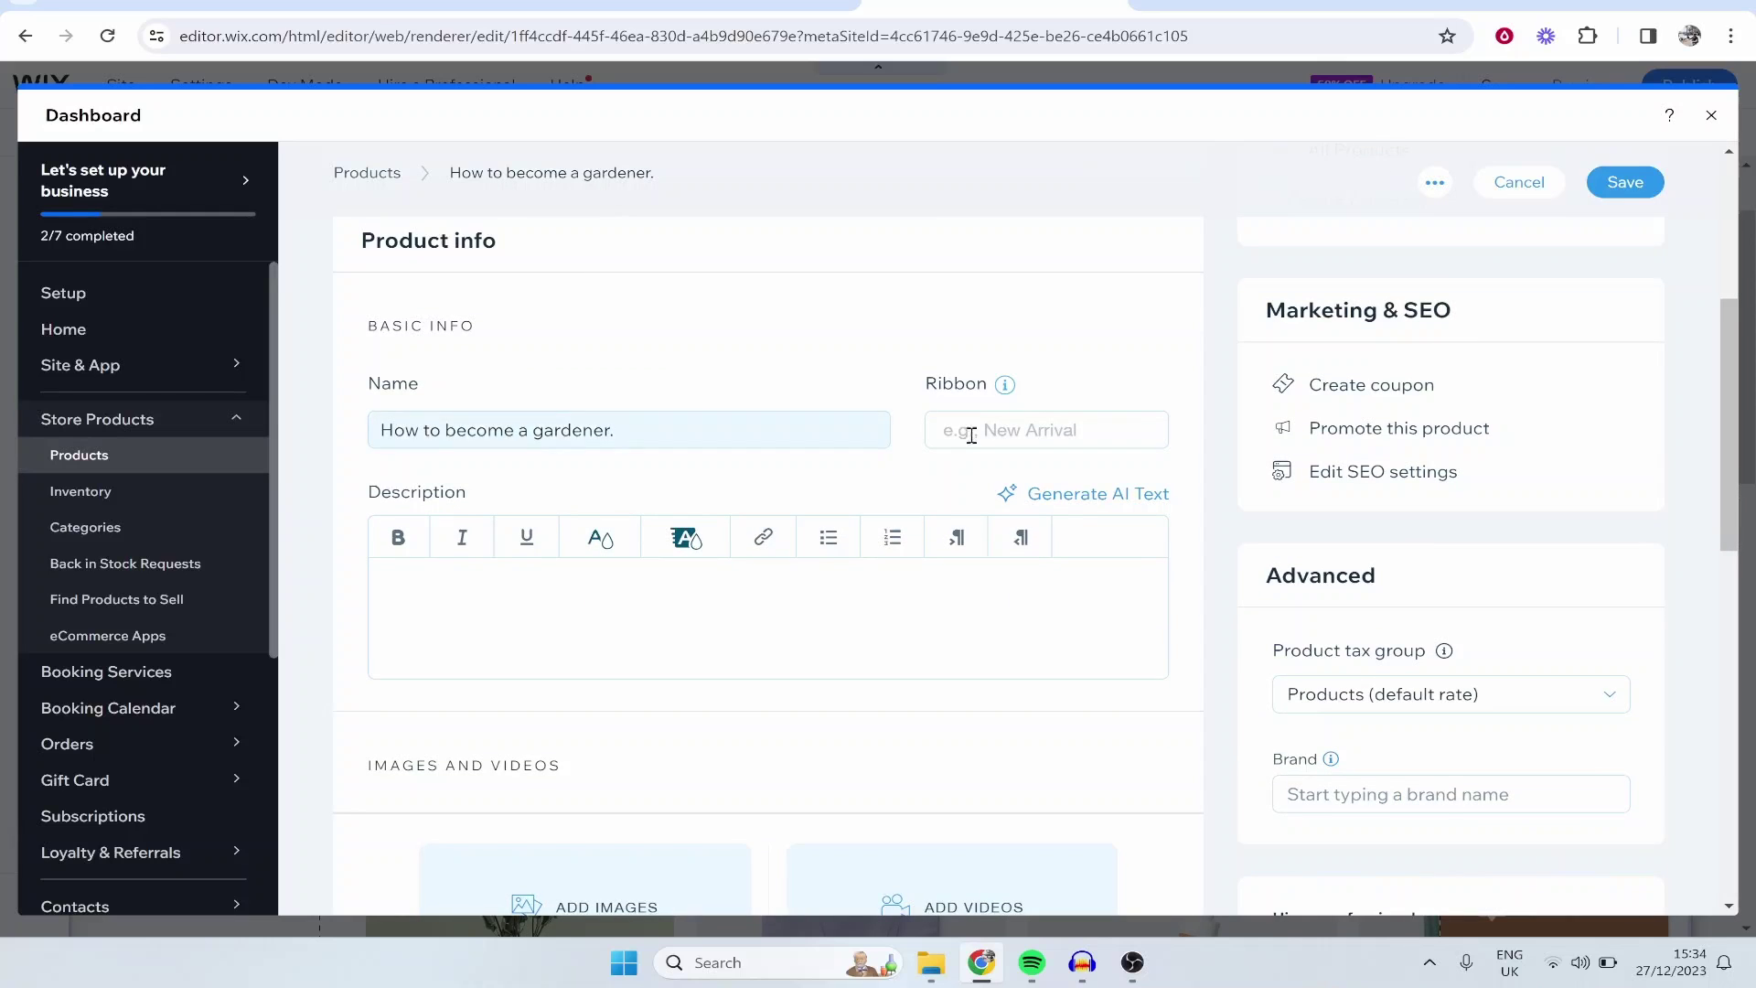
mouse_move(1000, 401)
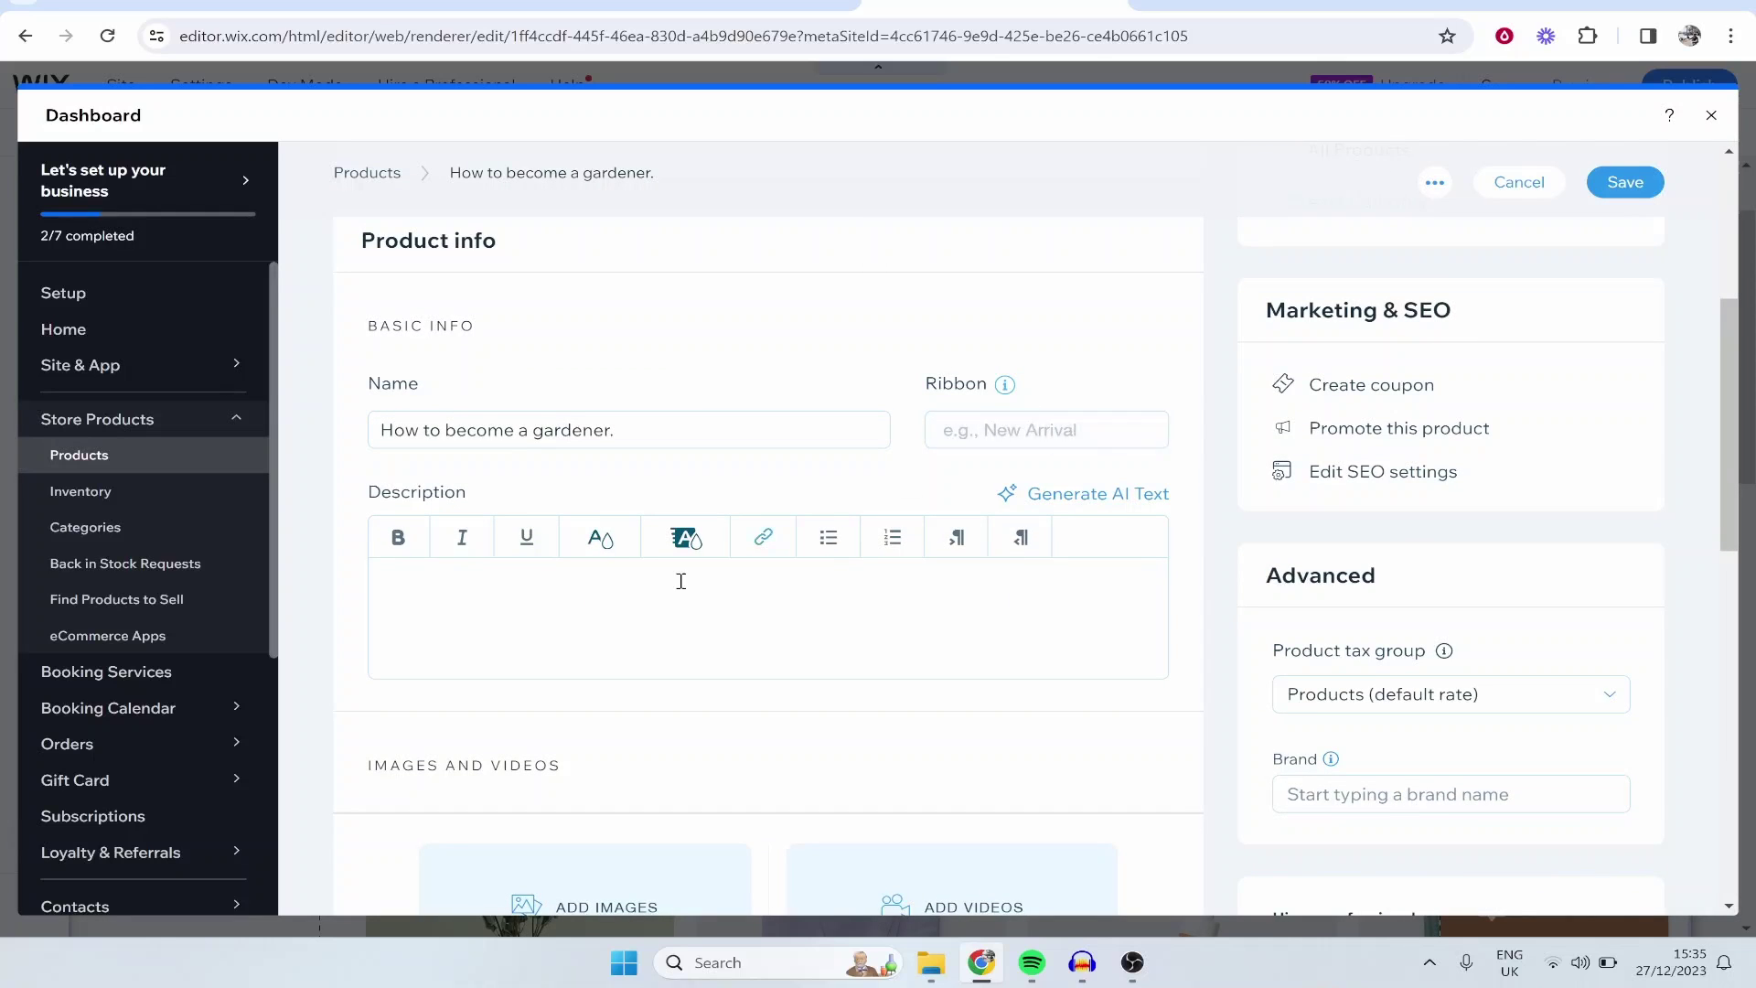
click(699, 575)
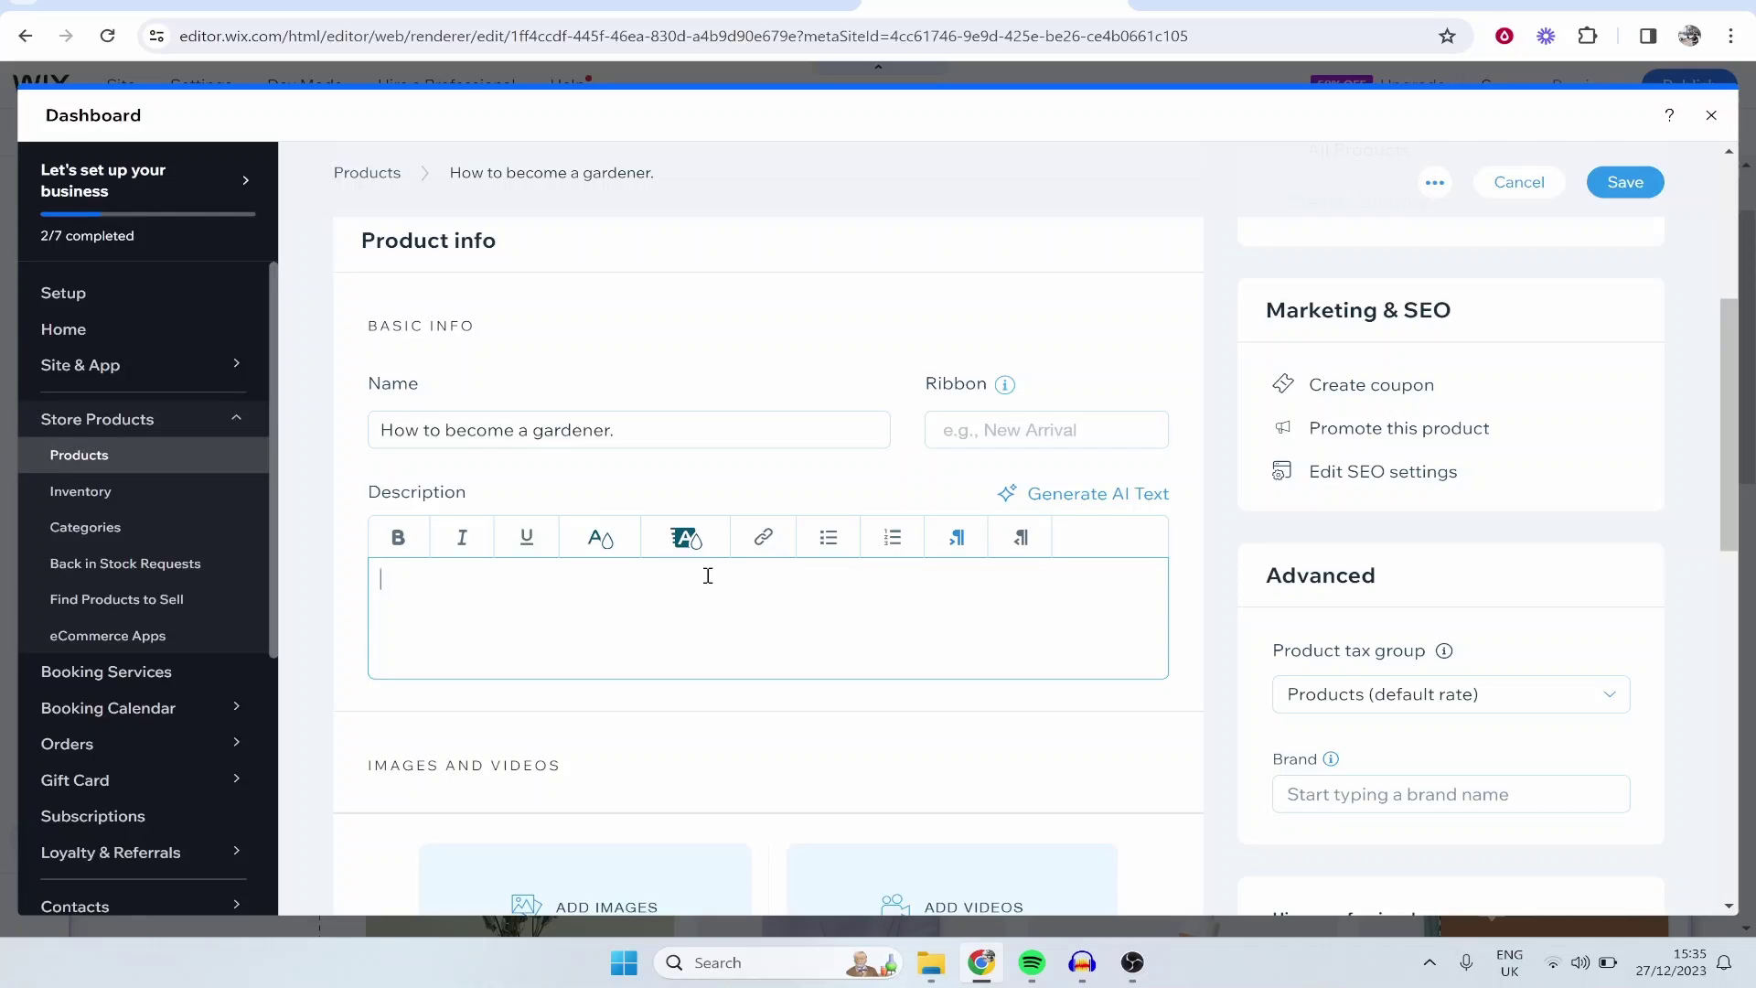
text(The best gardening course.)
drag(760, 607, 357, 596)
click(440, 599)
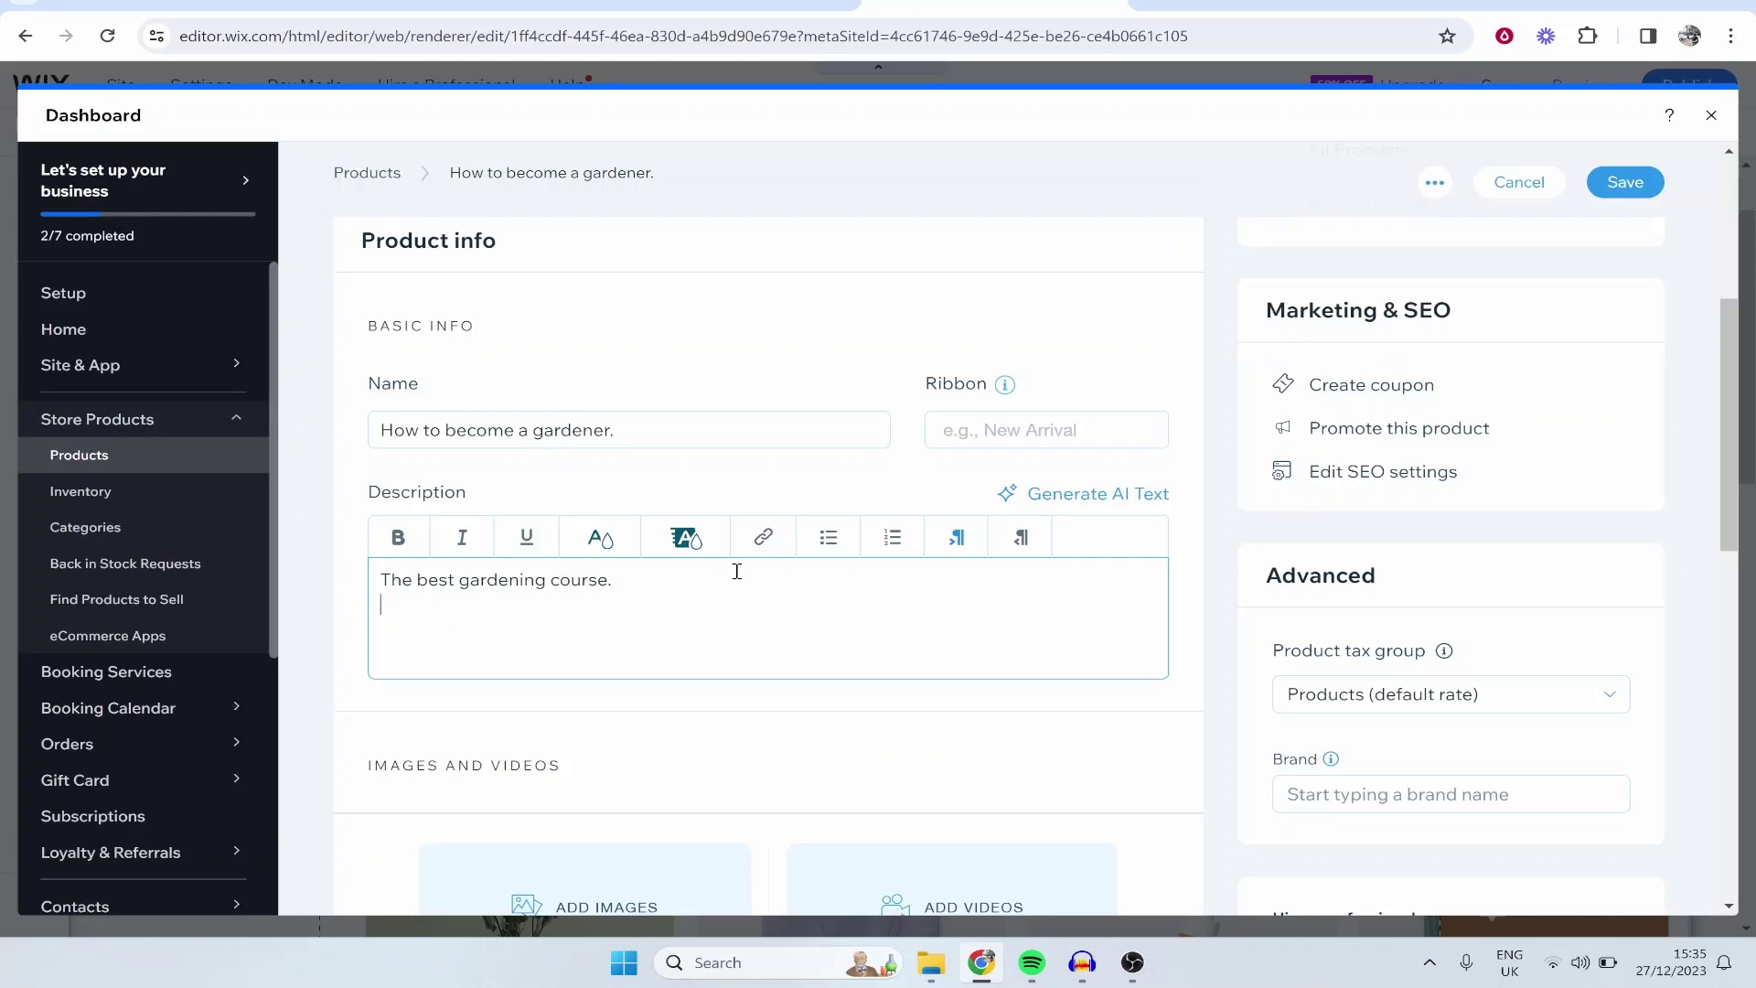
scroll(738, 572, down, 4)
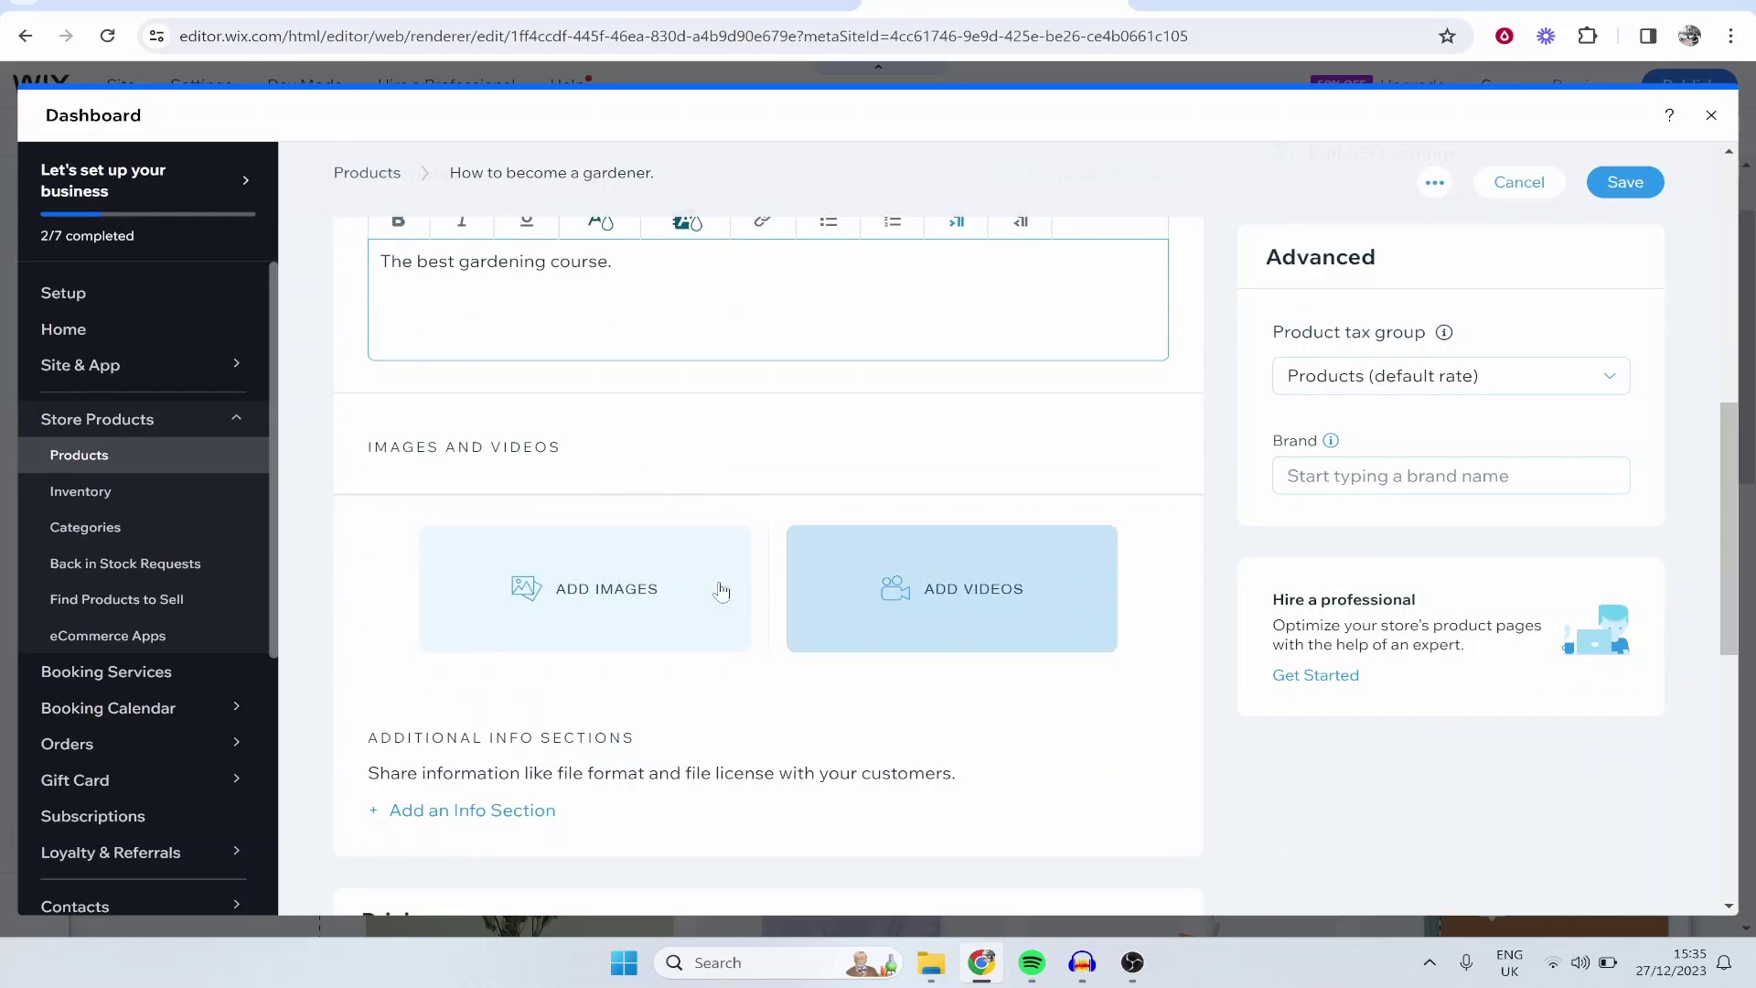
Step: Search Wix stock media for 'gardening' and add the seedlings-and-tools photo as the product image
click(677, 588)
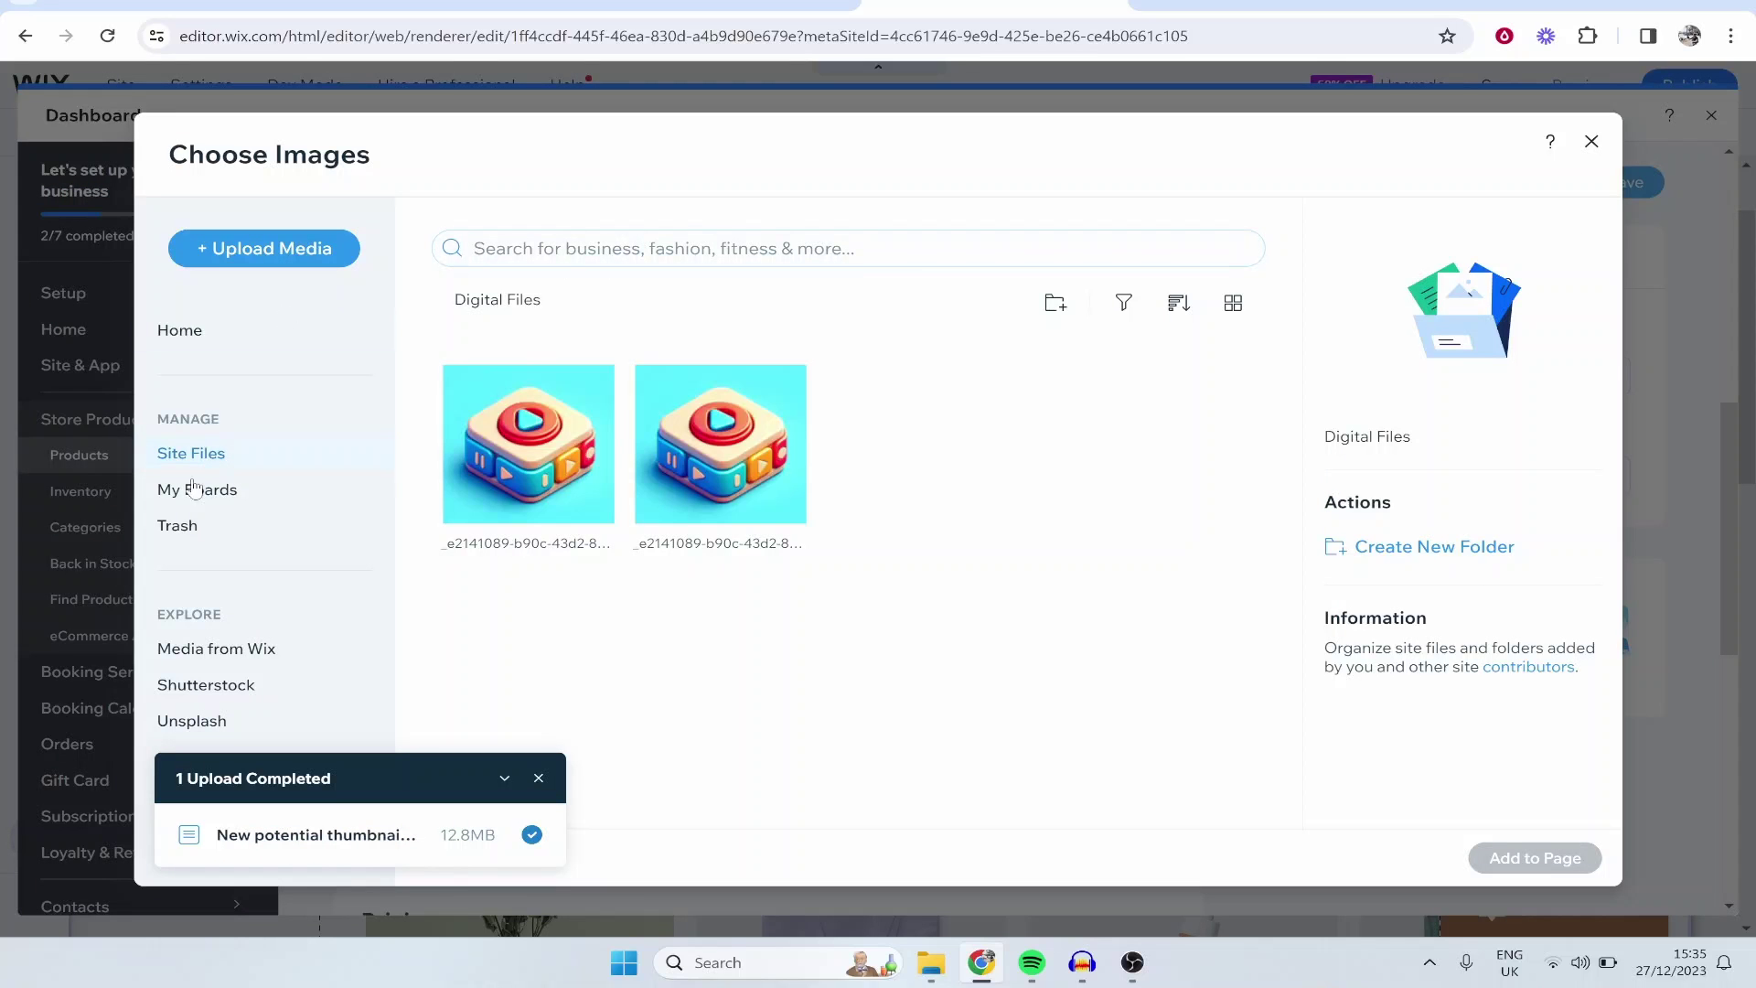
click(273, 651)
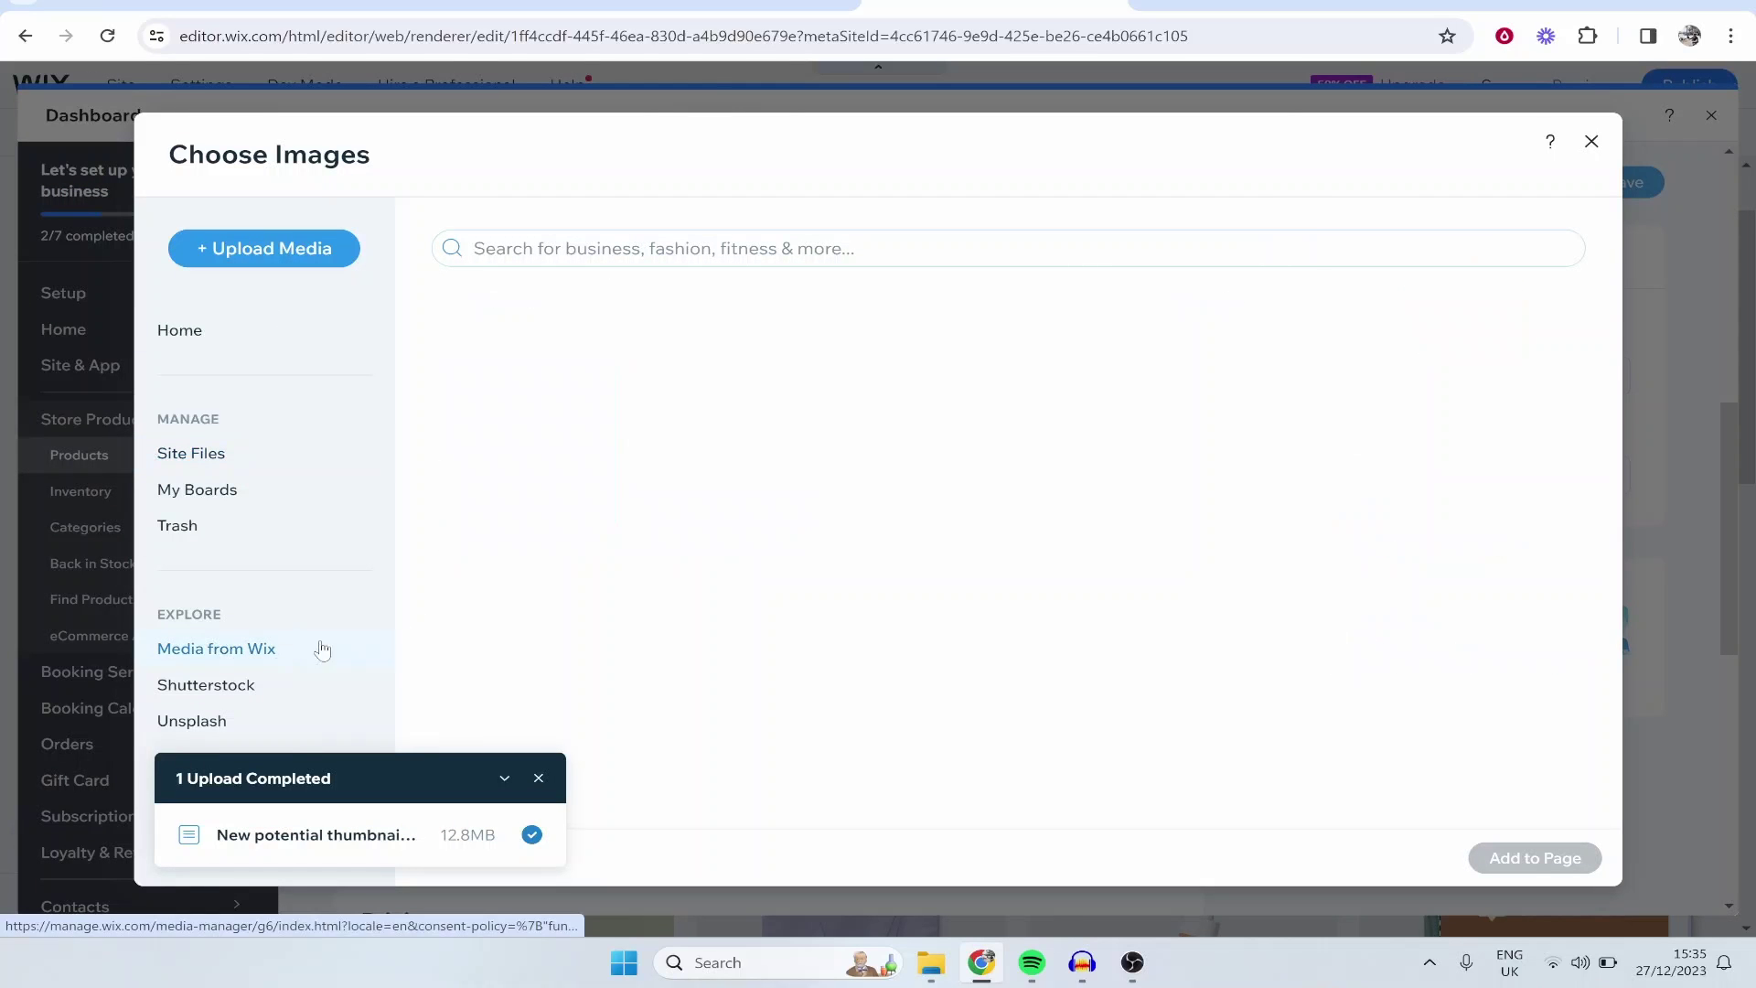
click(773, 249)
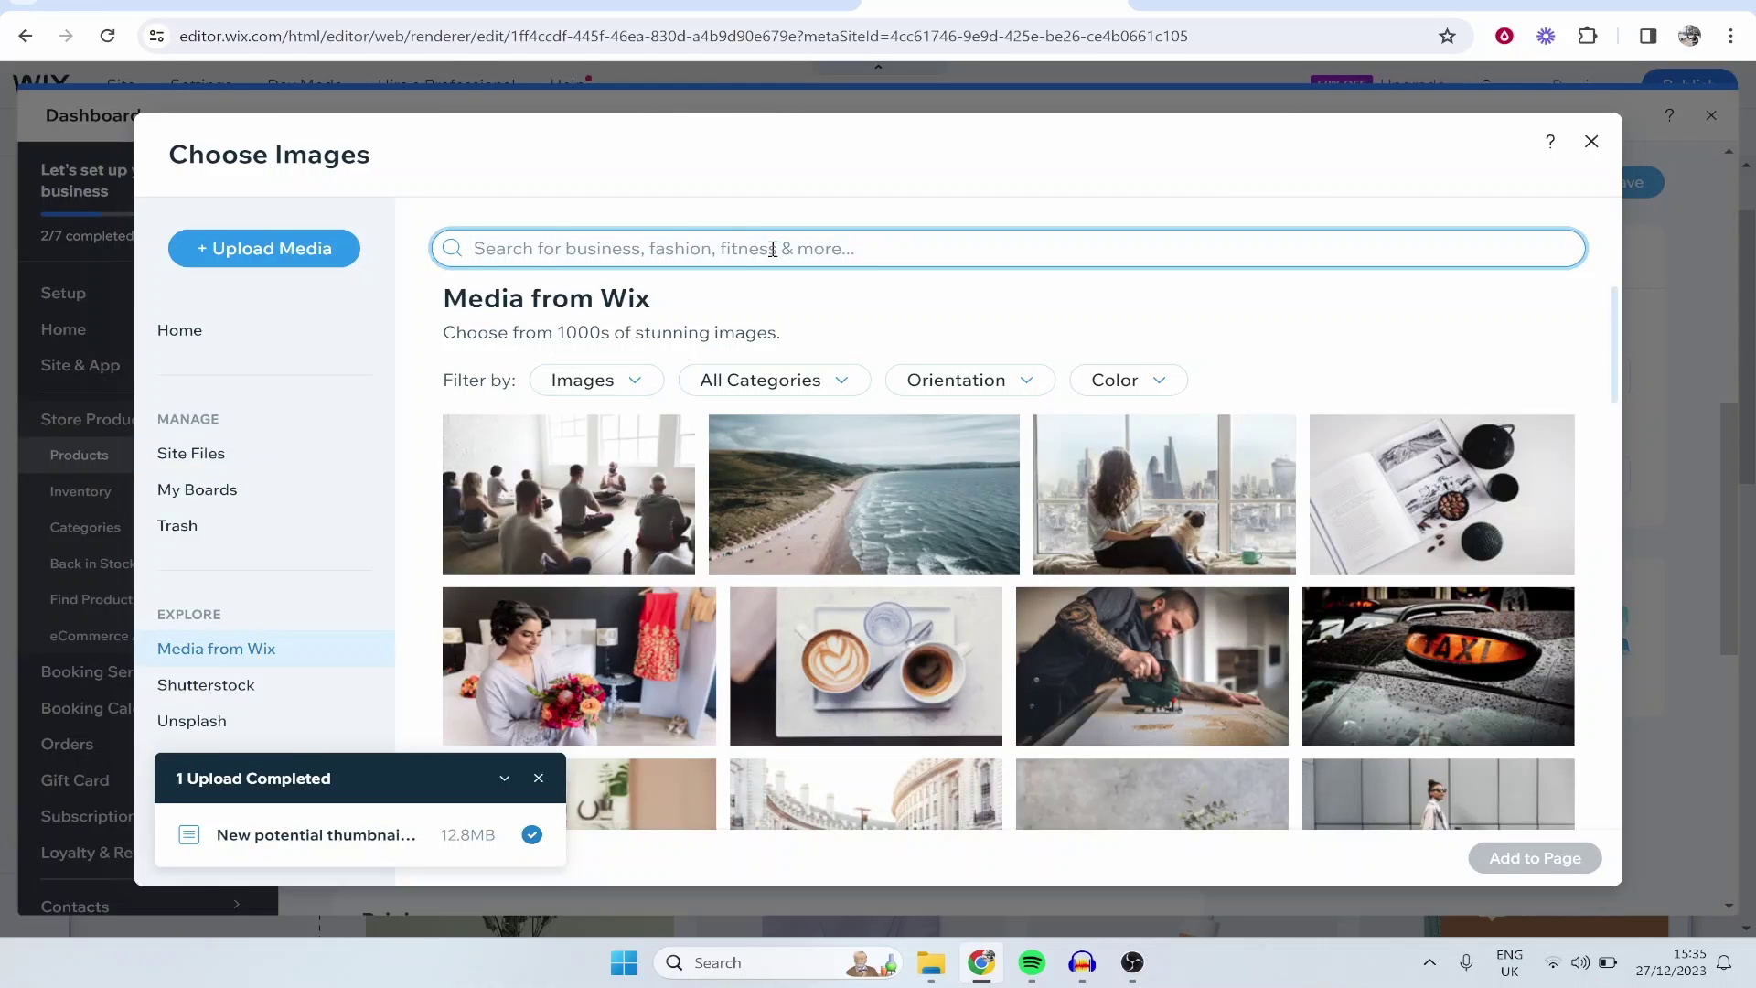
text(gardening)
key(Return)
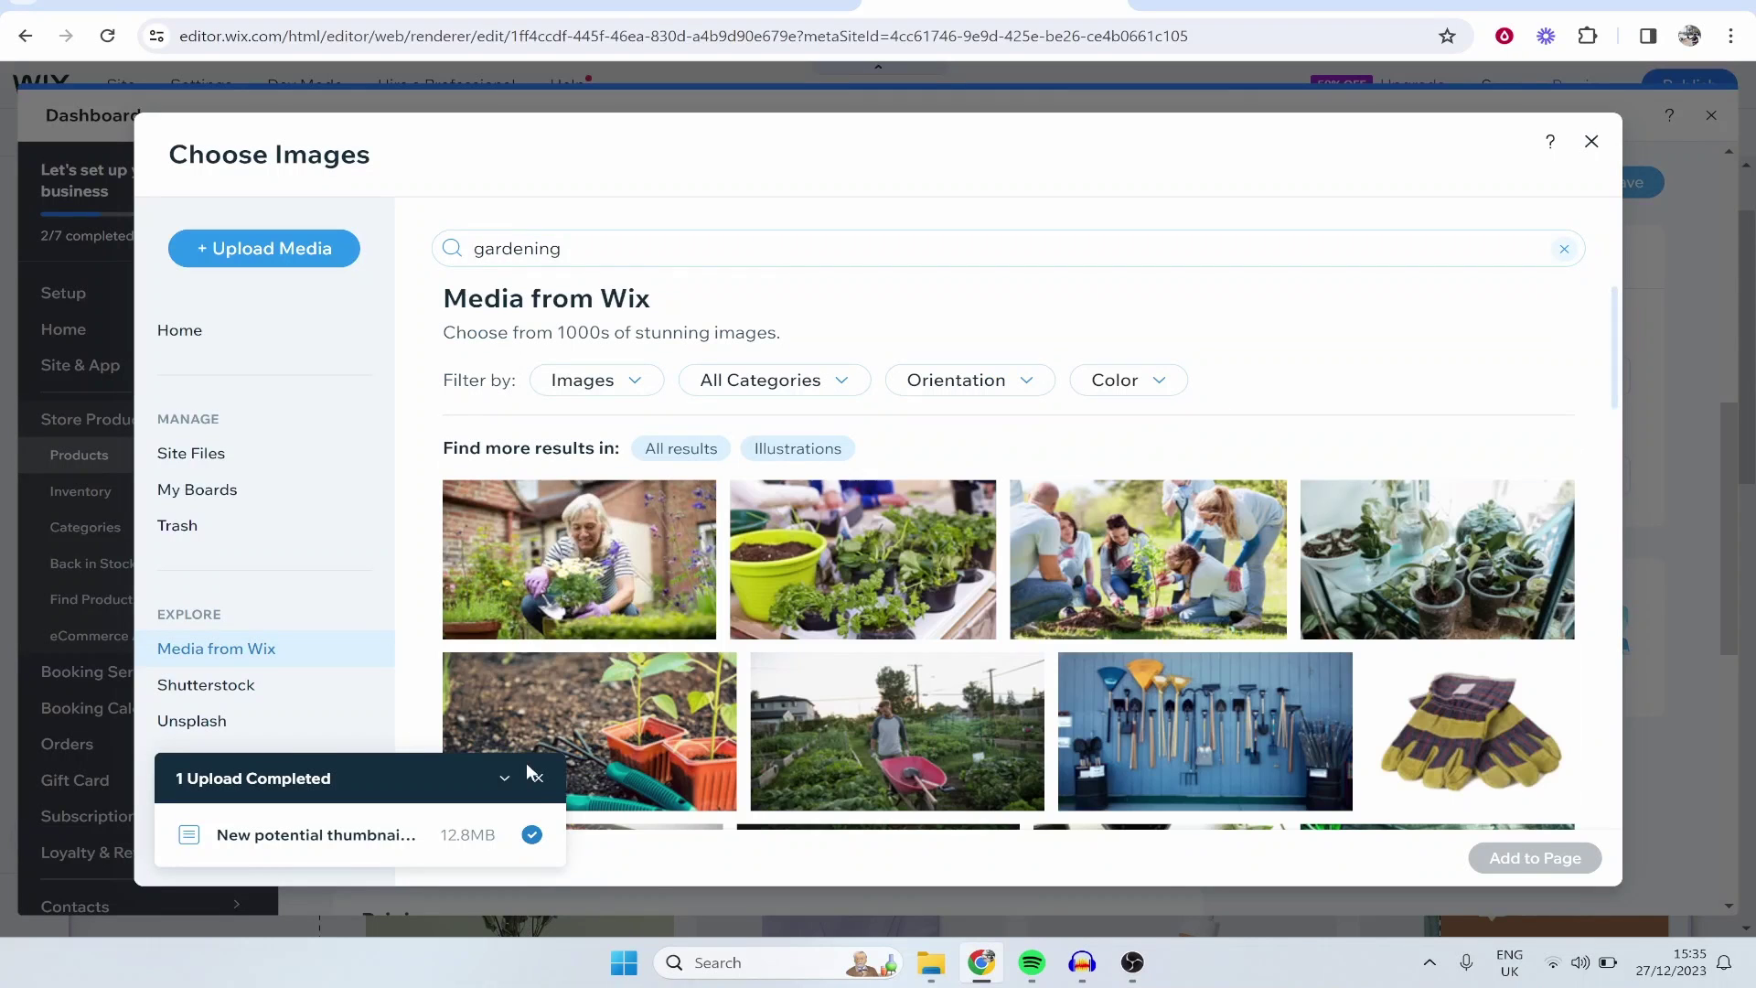
click(537, 779)
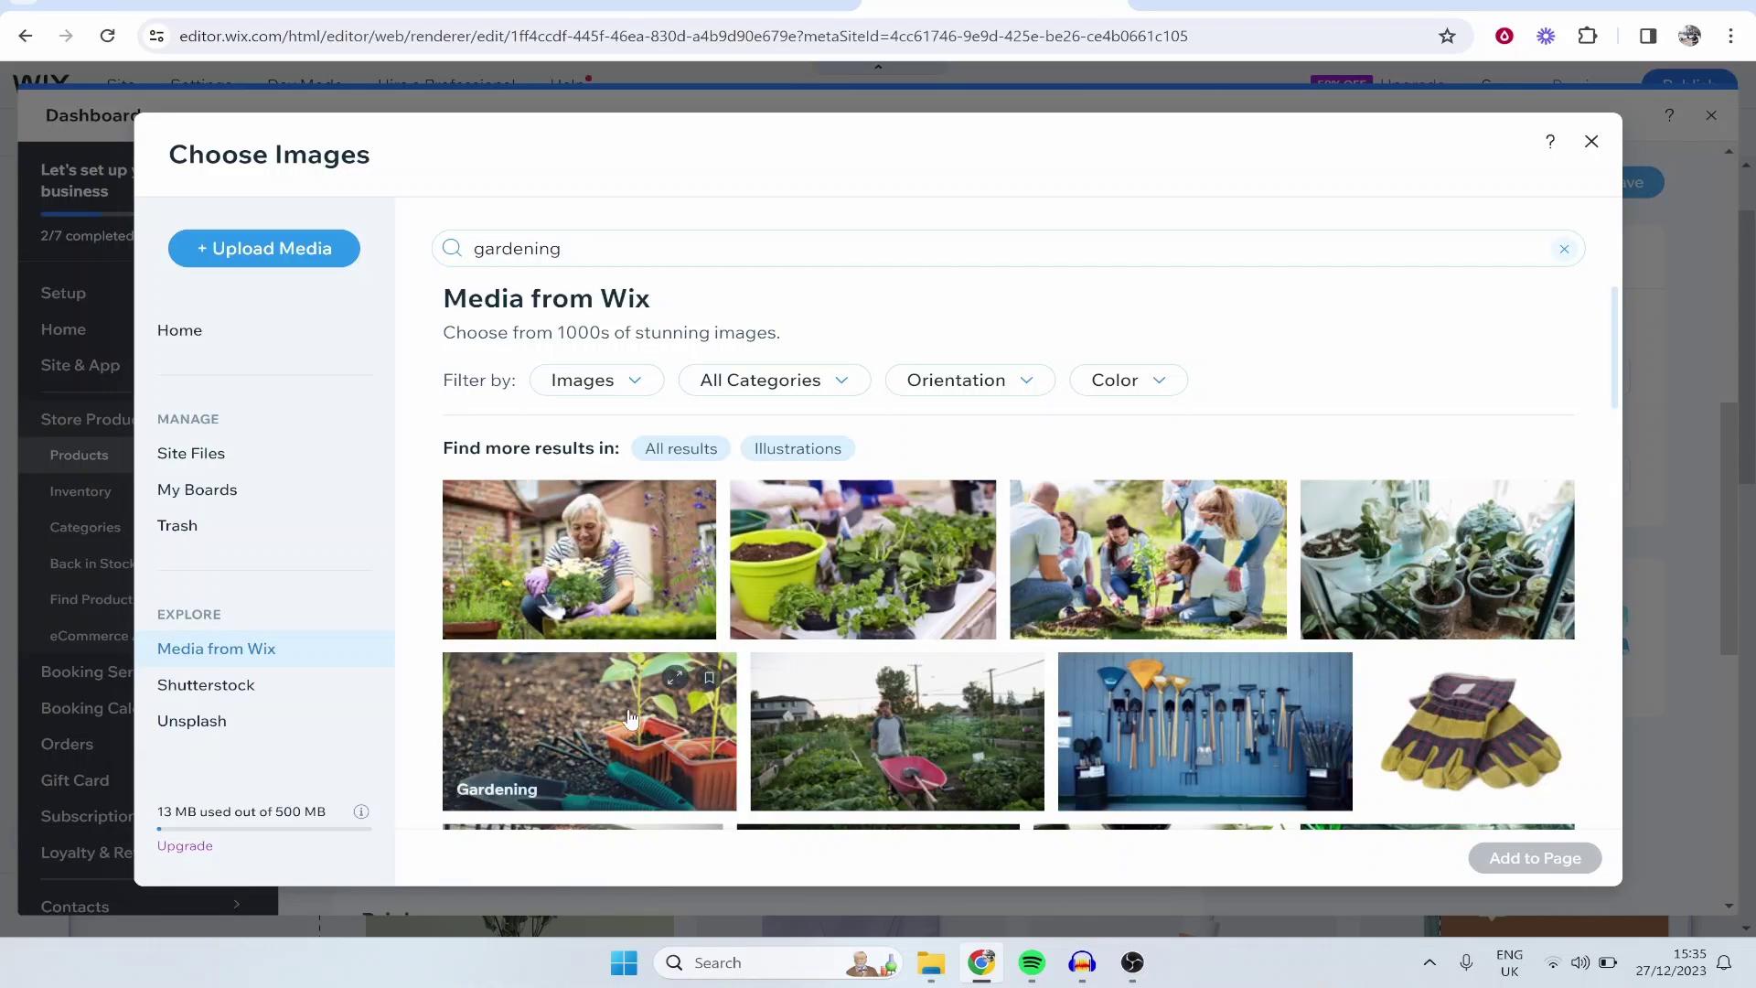
click(675, 734)
click(1535, 857)
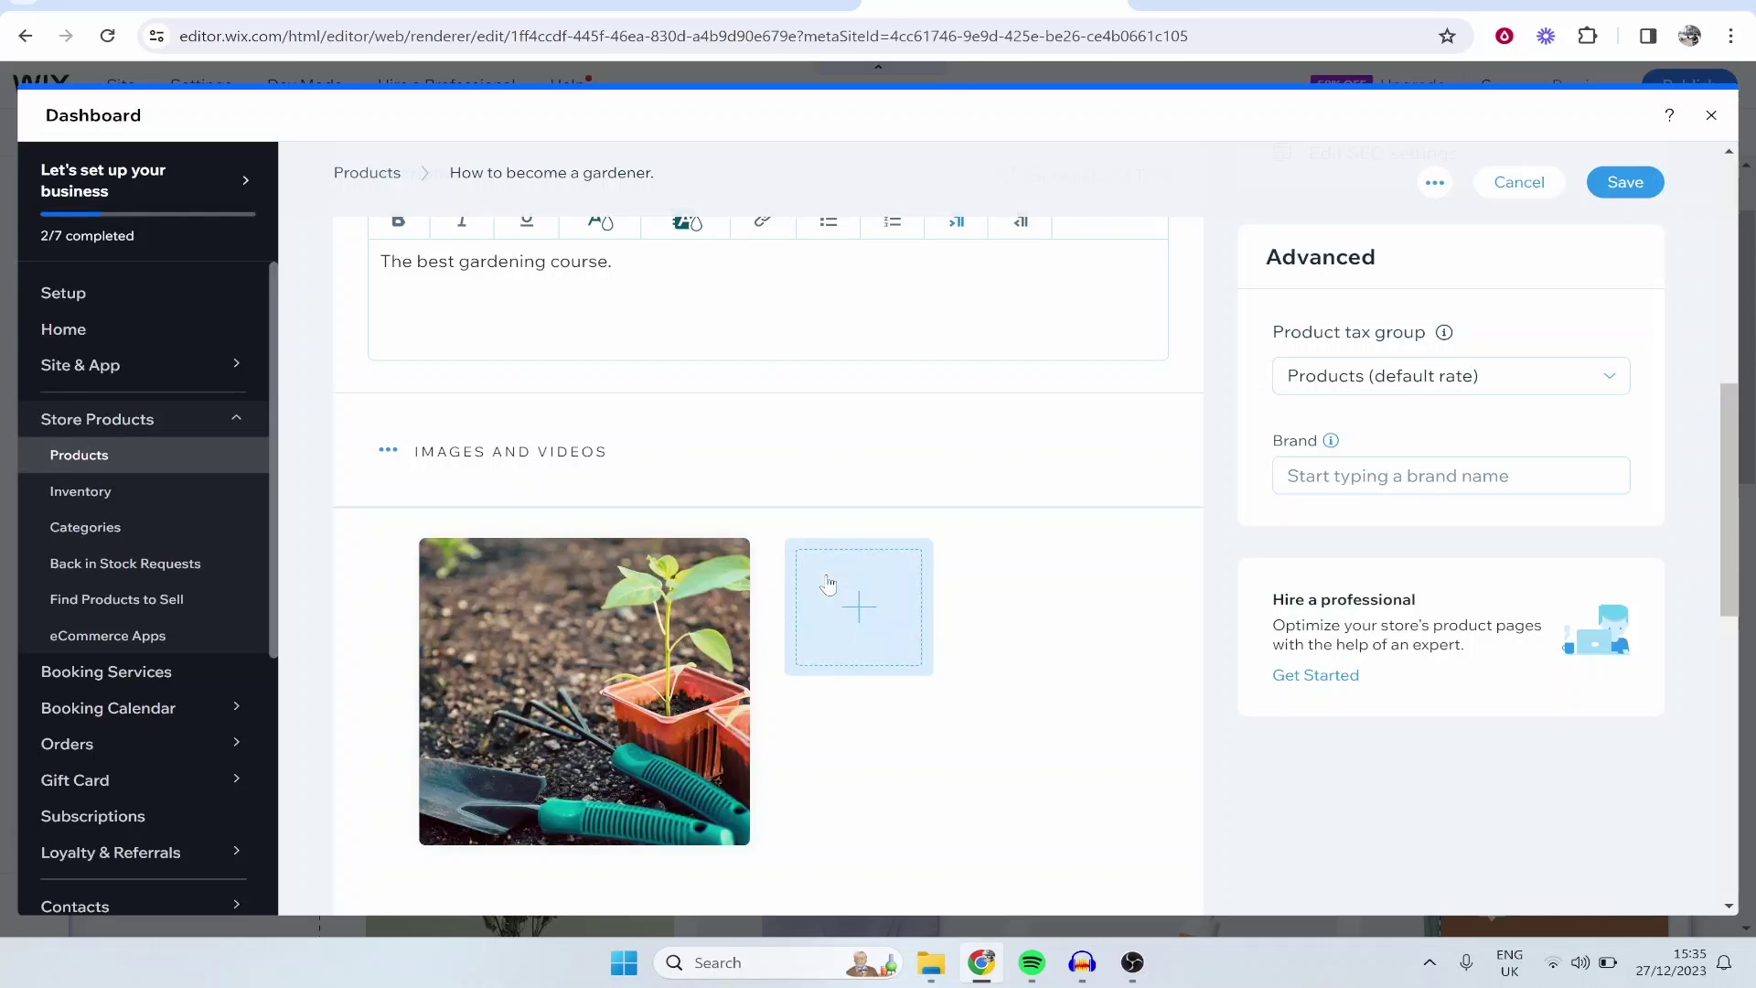
scroll(817, 590, down, 3)
scroll(812, 584, down, 1)
scroll(580, 478, up, 2)
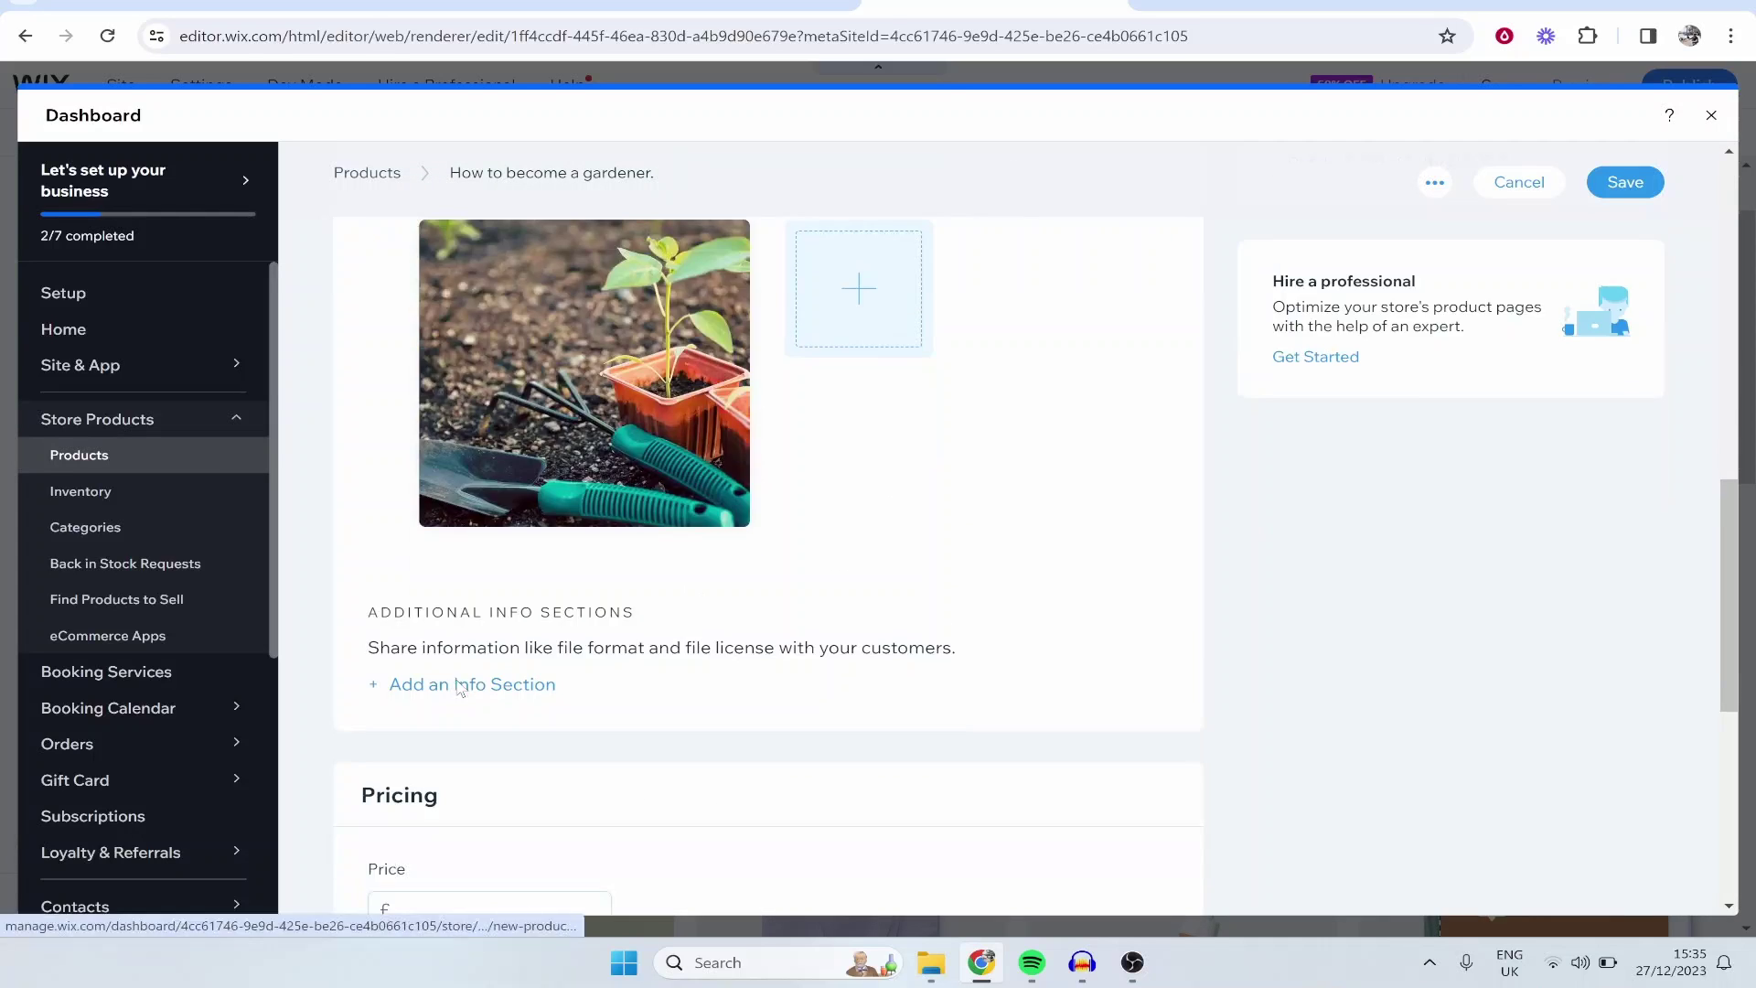
scroll(567, 714, down, 1)
click(455, 681)
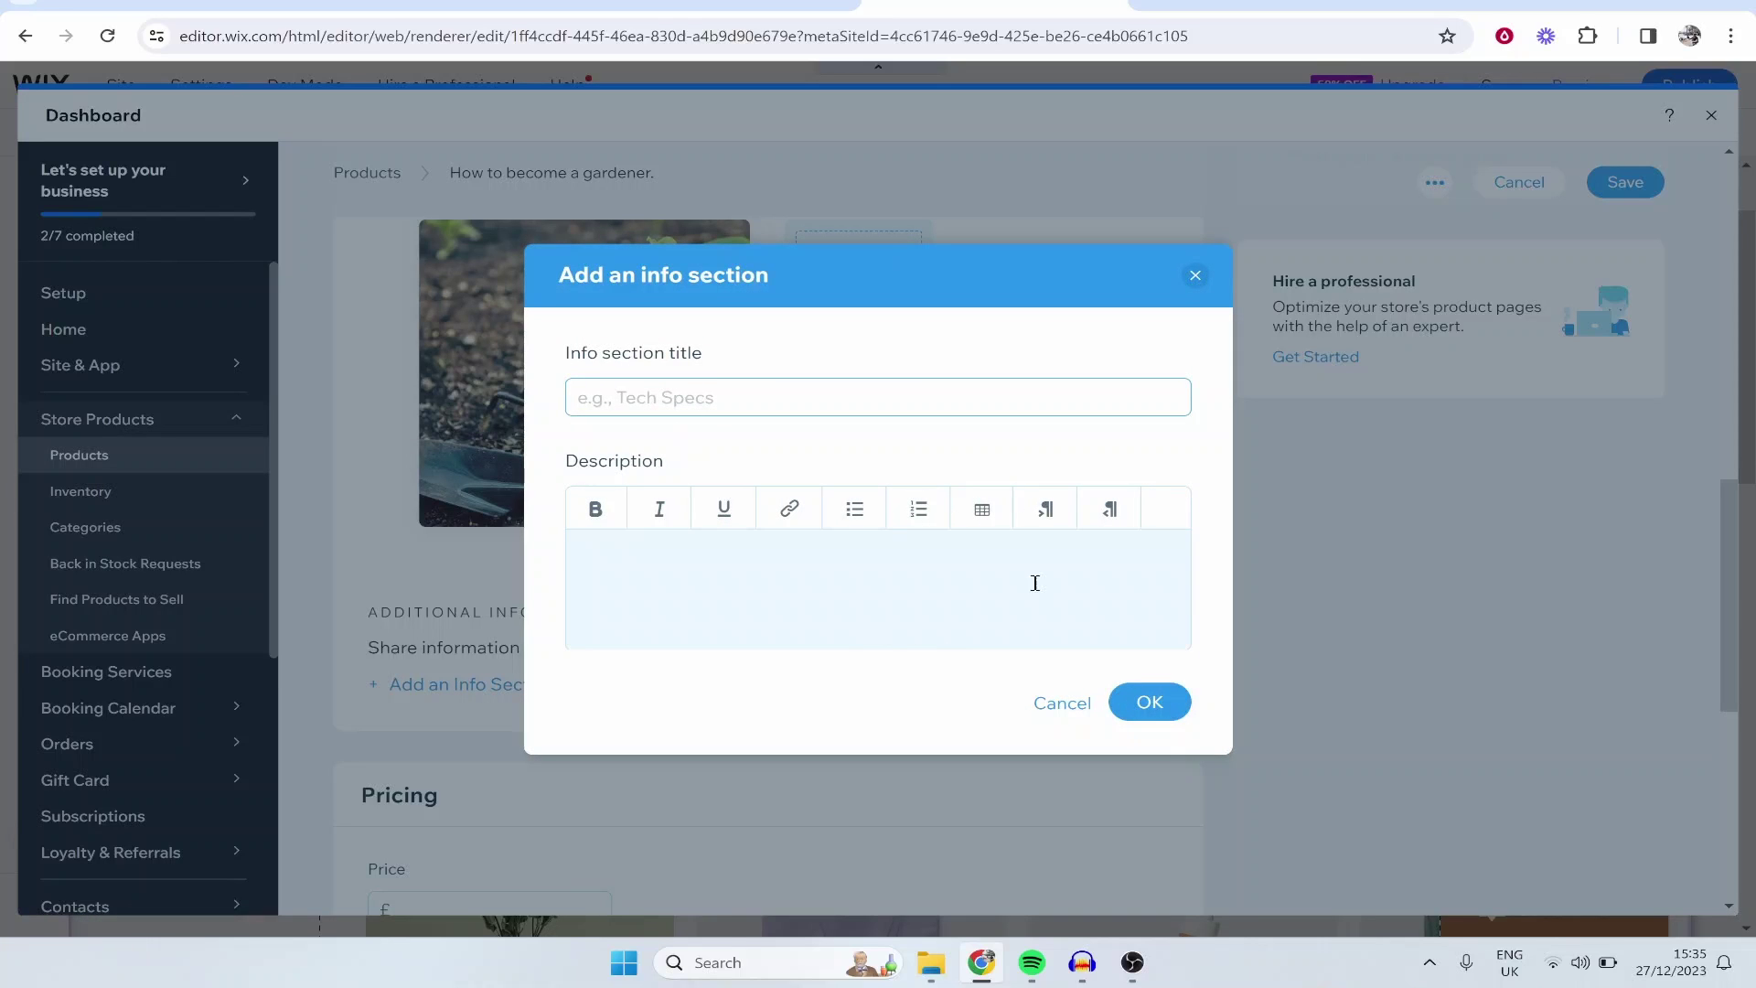
click(1184, 282)
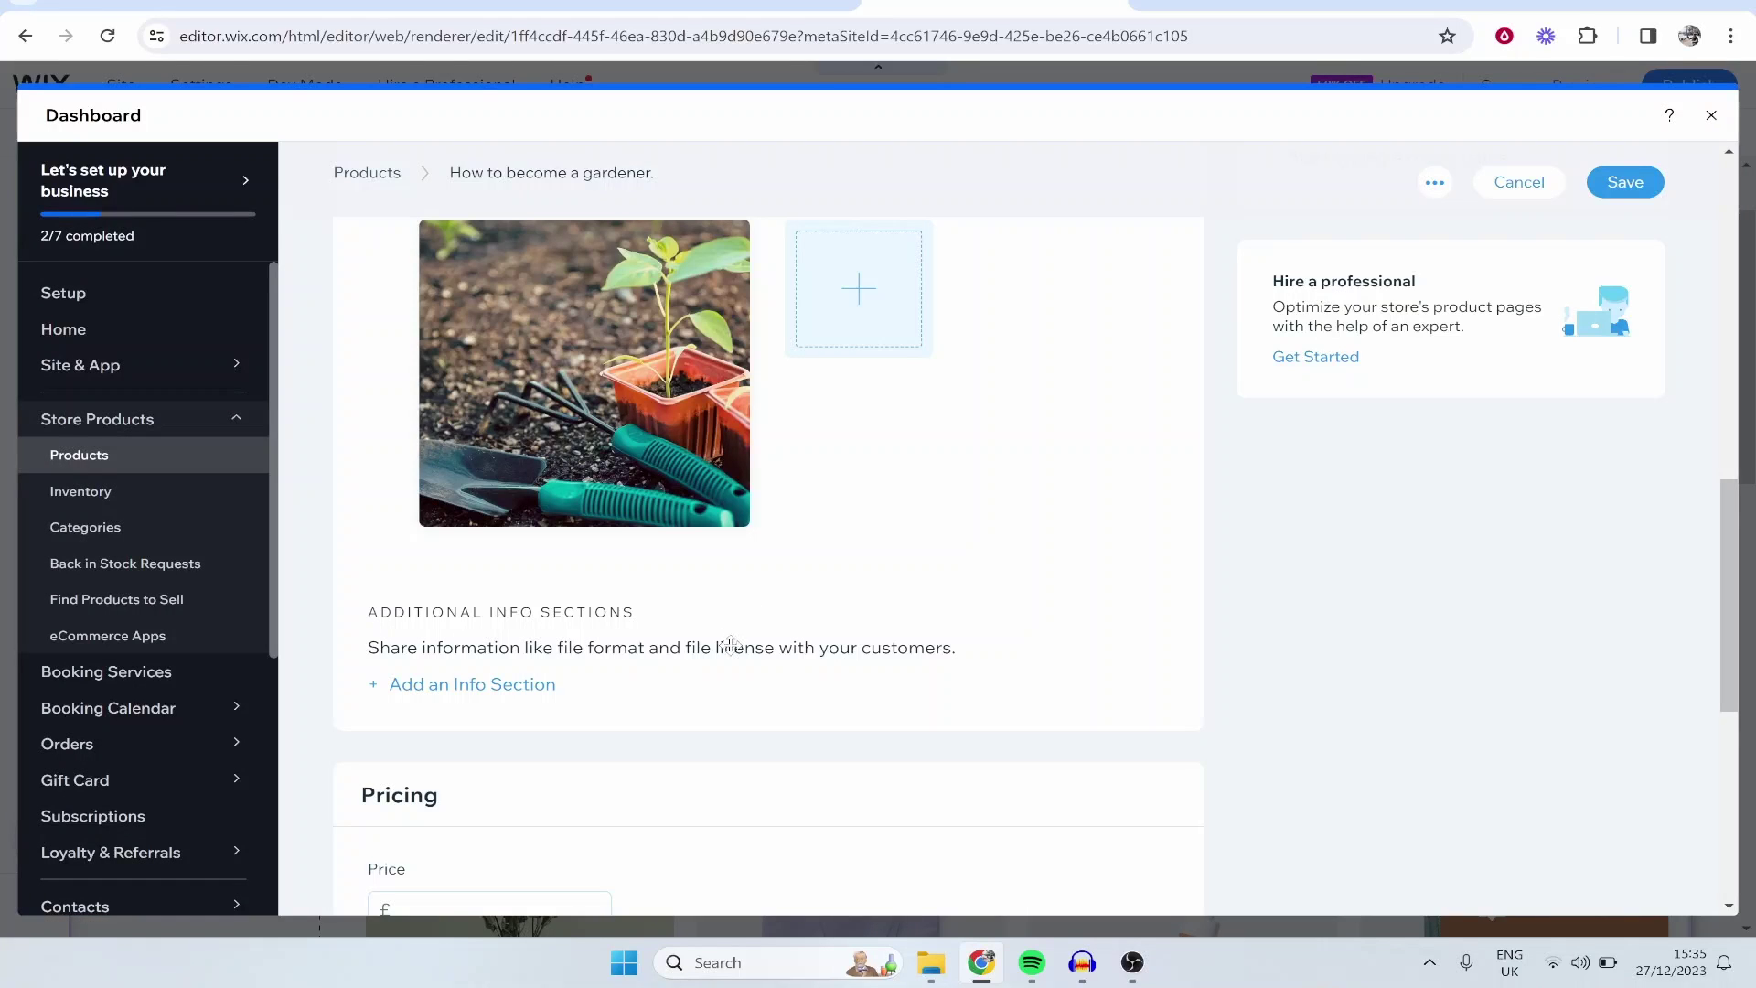
scroll(729, 640, up, 6)
scroll(647, 473, down, 6)
scroll(471, 618, down, 4)
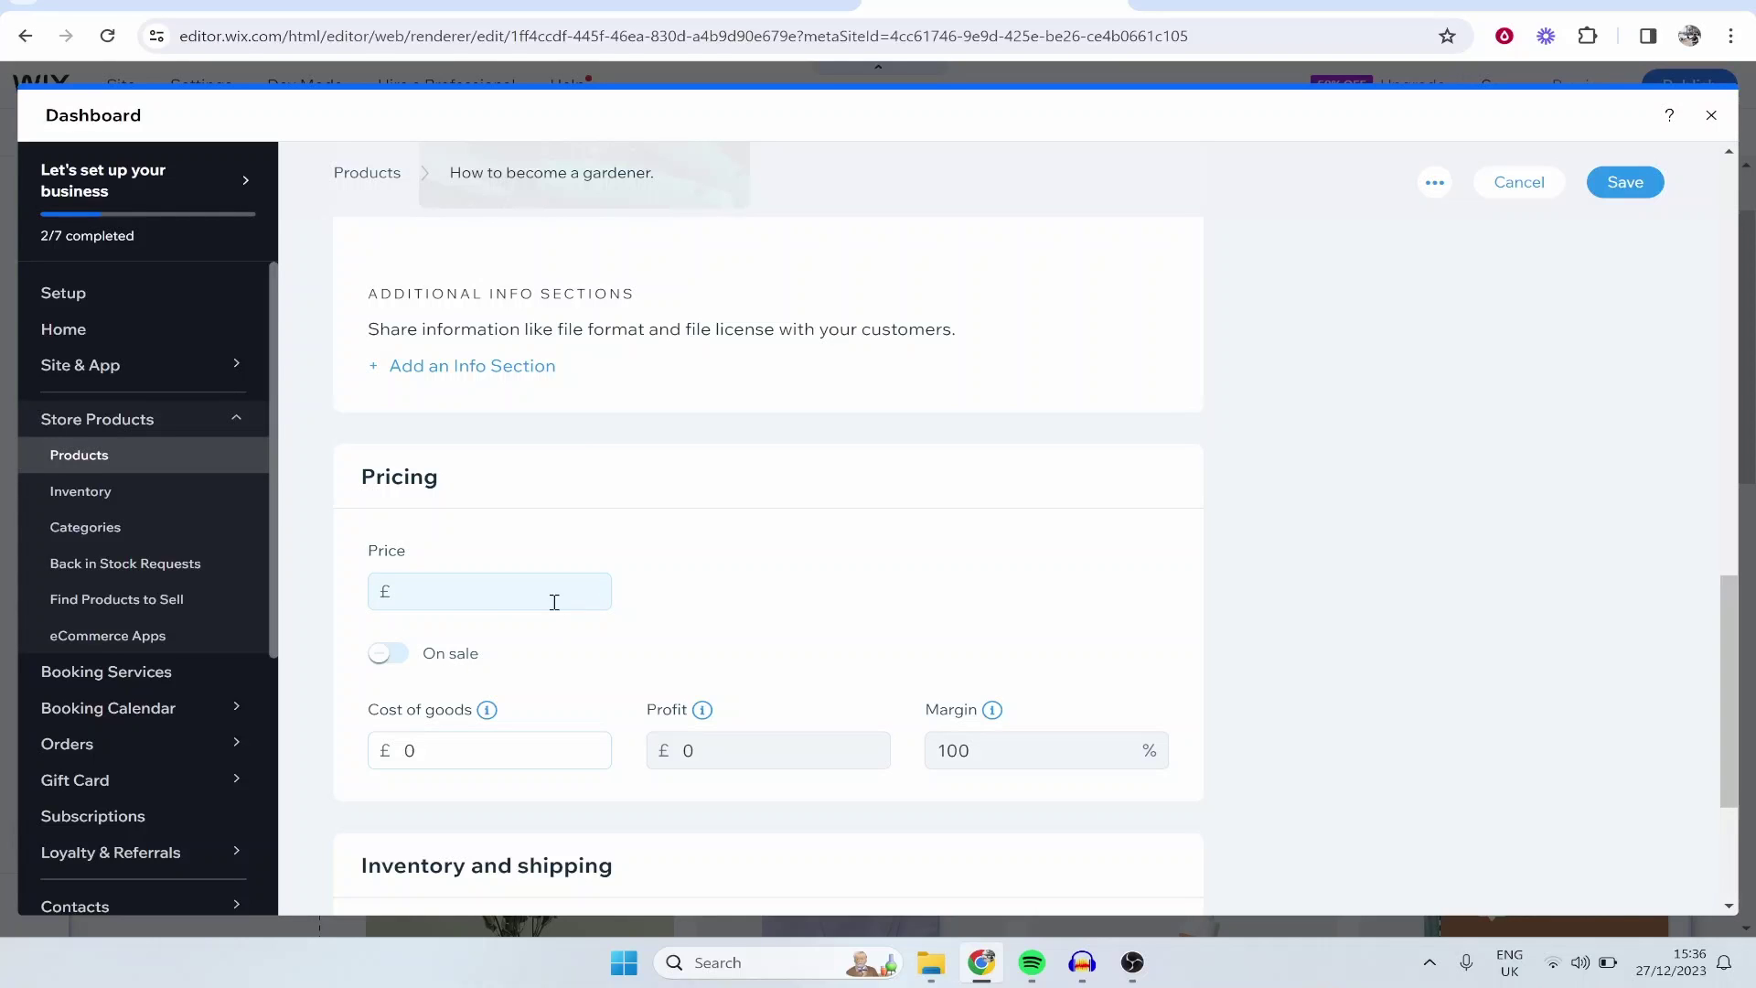
Step: Set the course price to £97
click(448, 607)
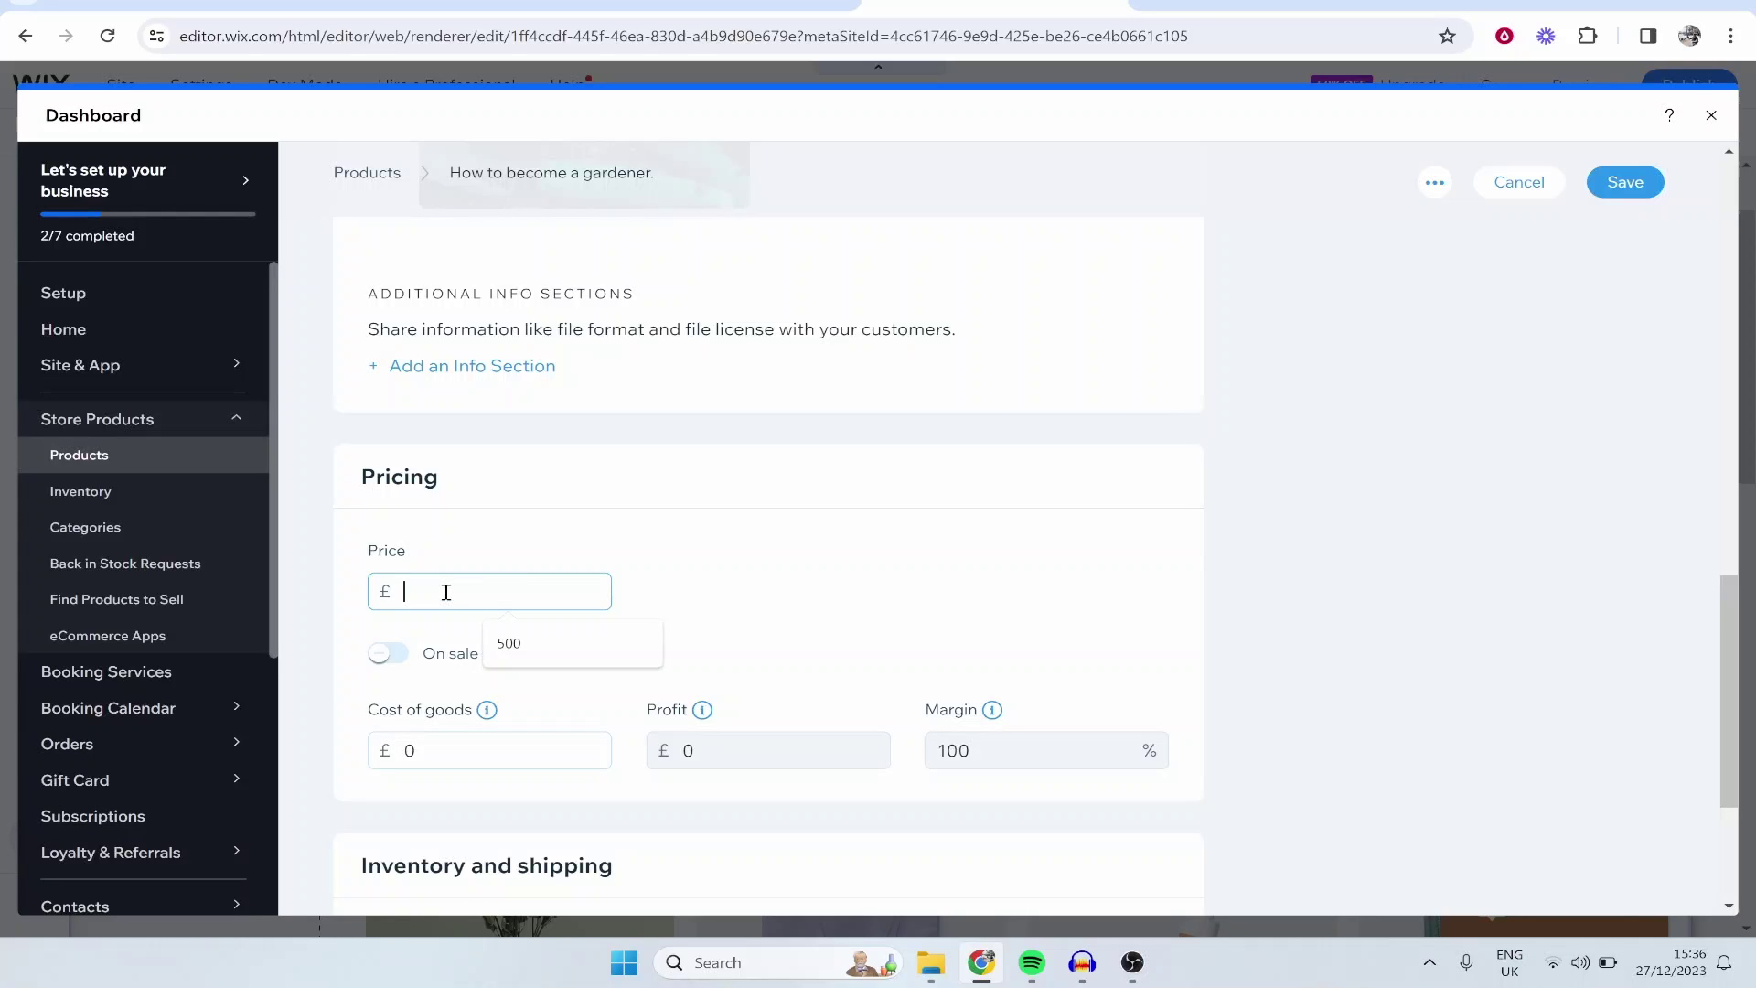
text(97)
click(752, 569)
scroll(752, 569, down, 1)
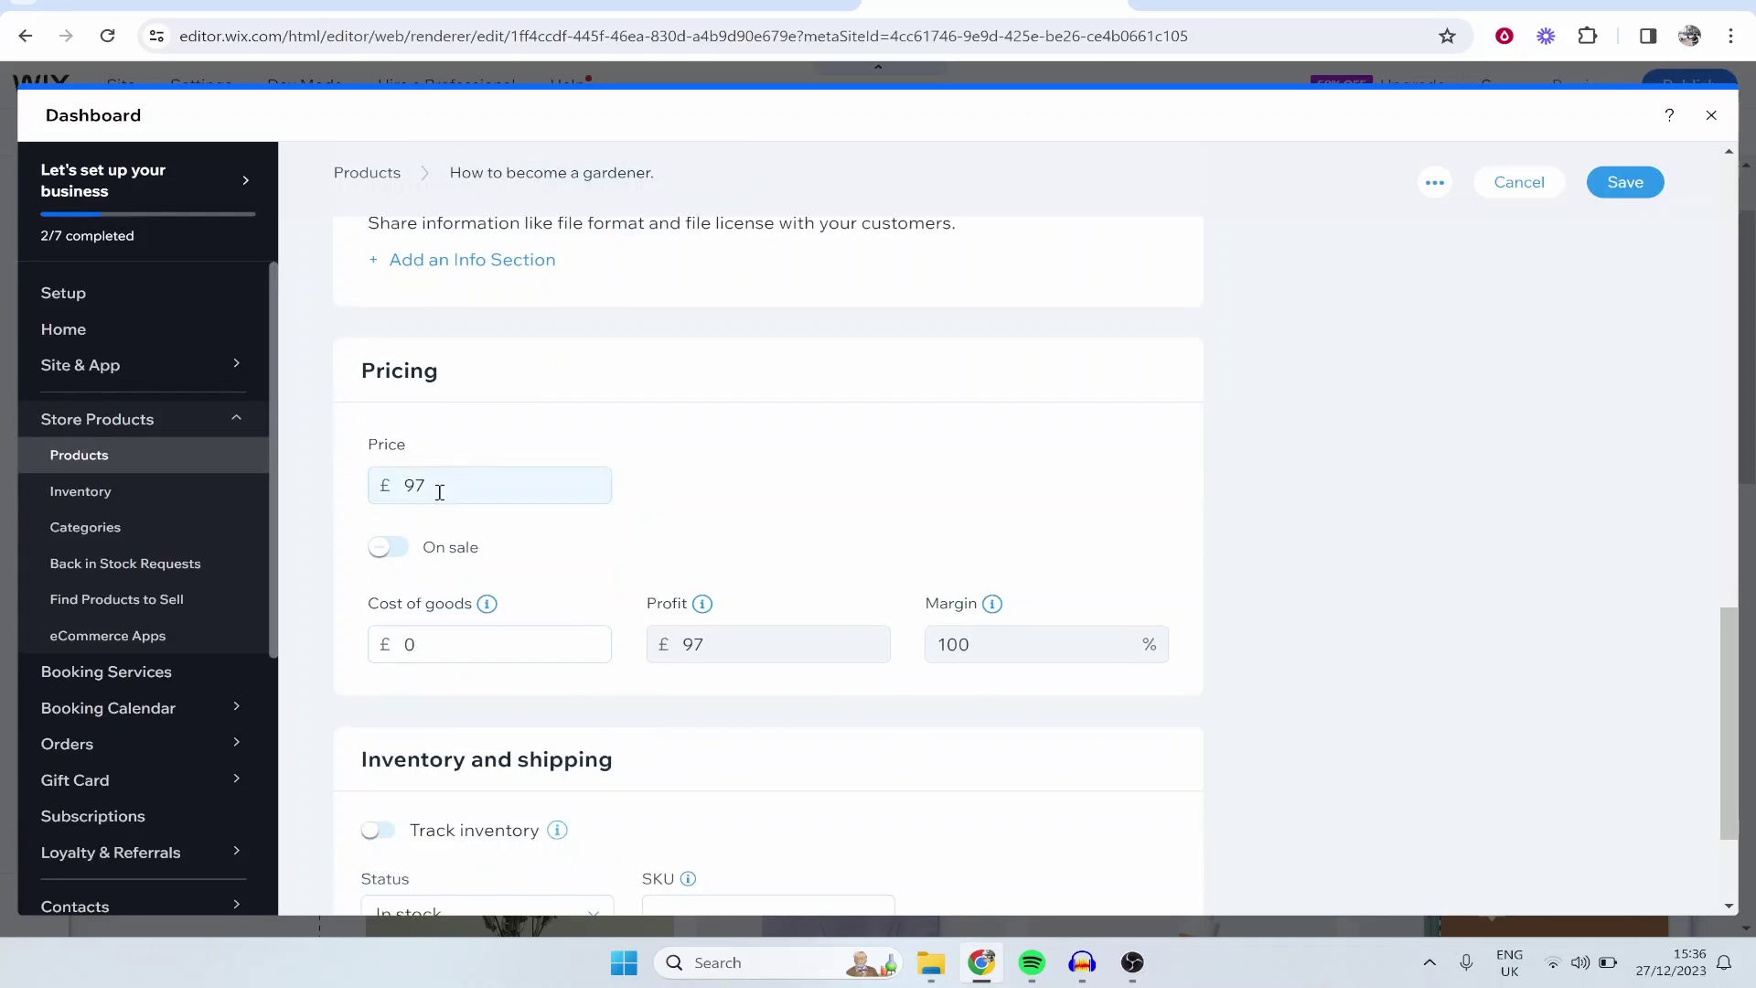
Step: Put the course on sale at 20% off, giving a £77.60 sale price
click(386, 547)
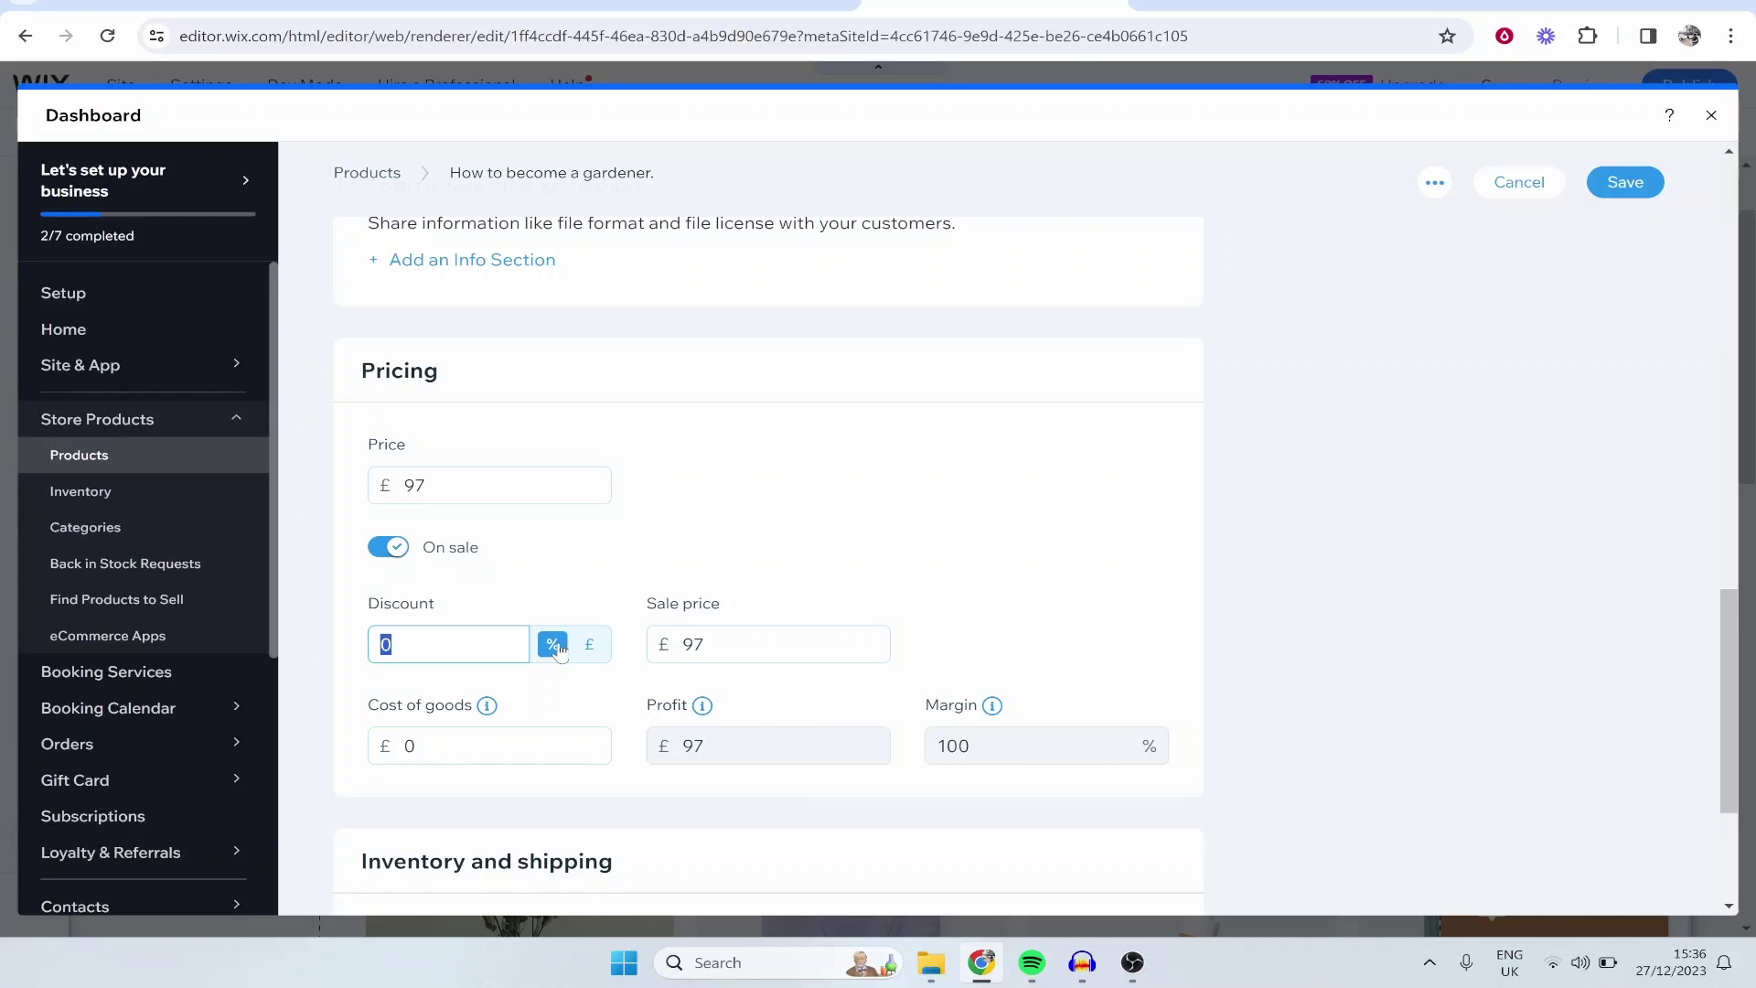
text(20)
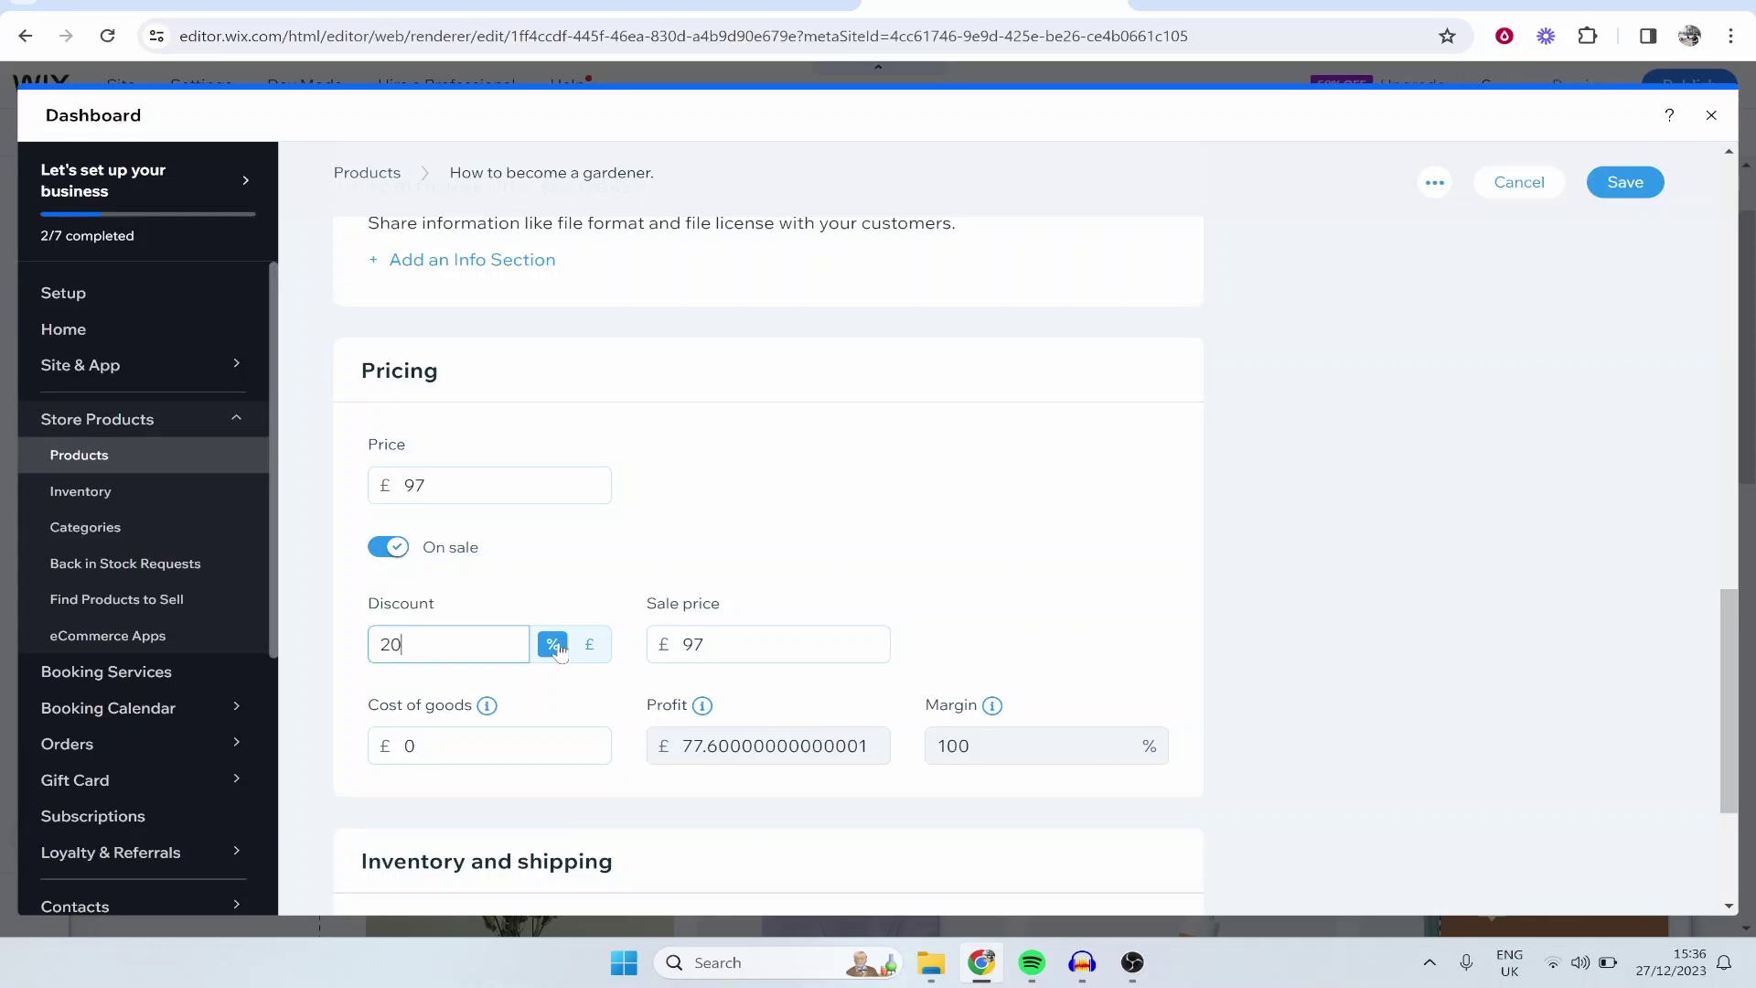
drag(723, 645, 683, 648)
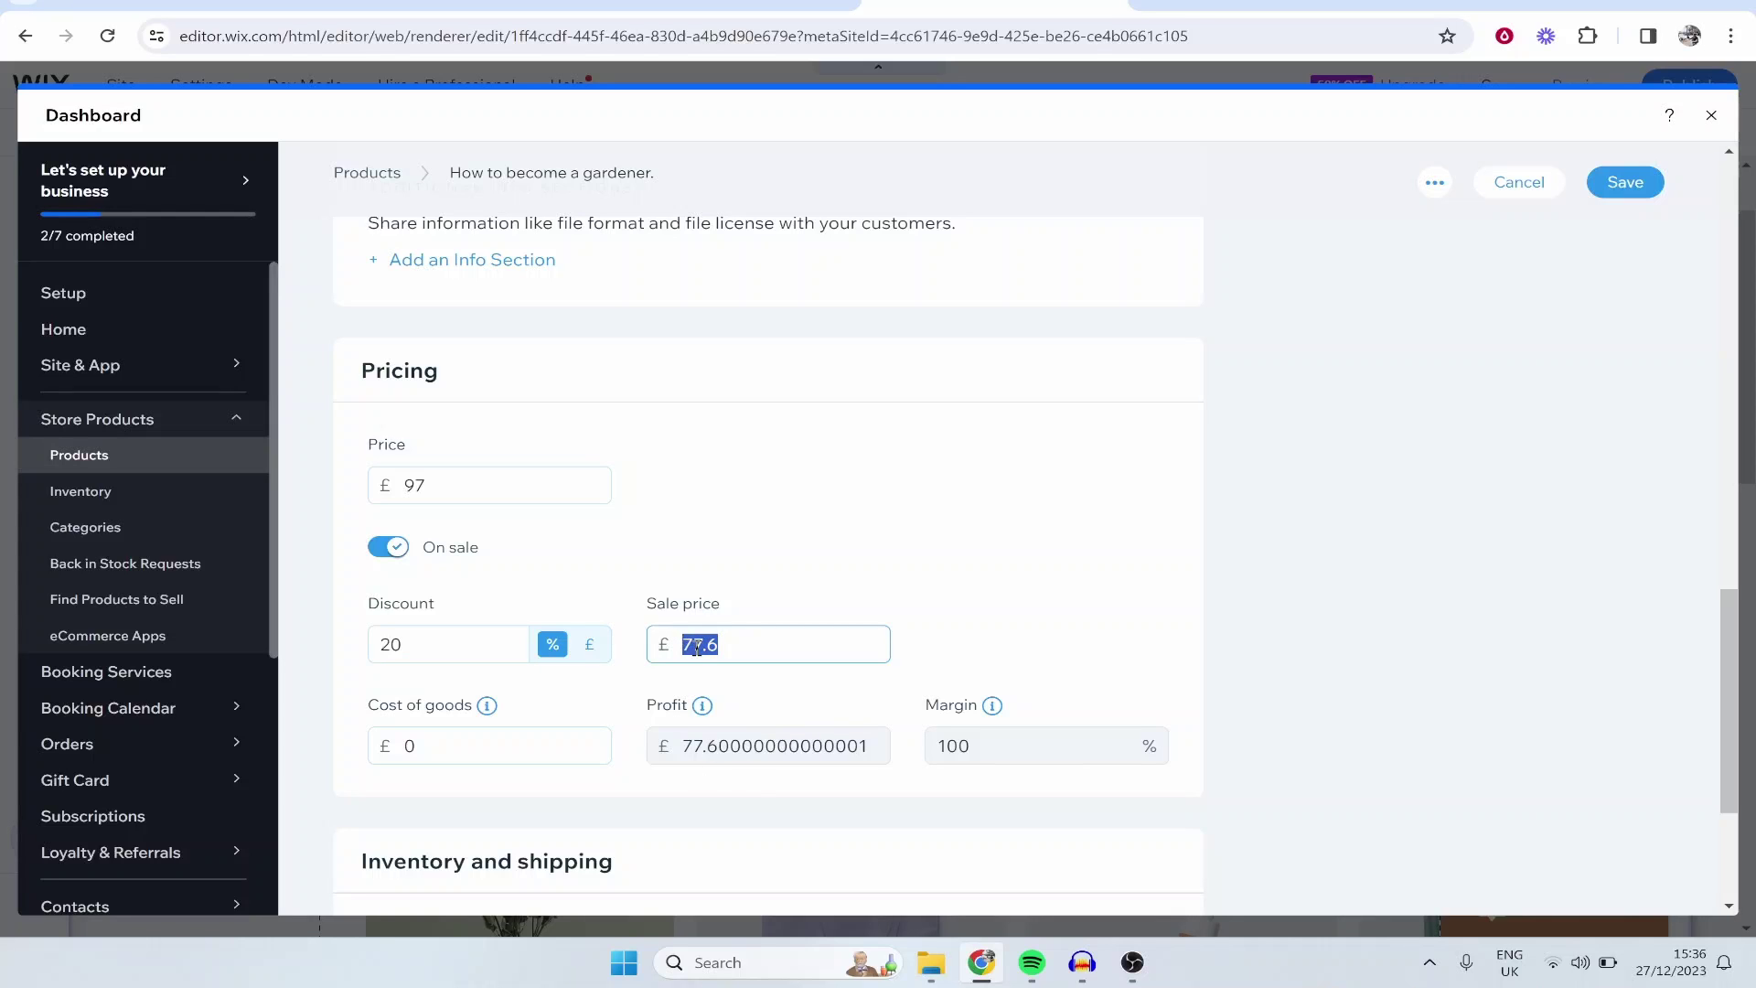
click(846, 569)
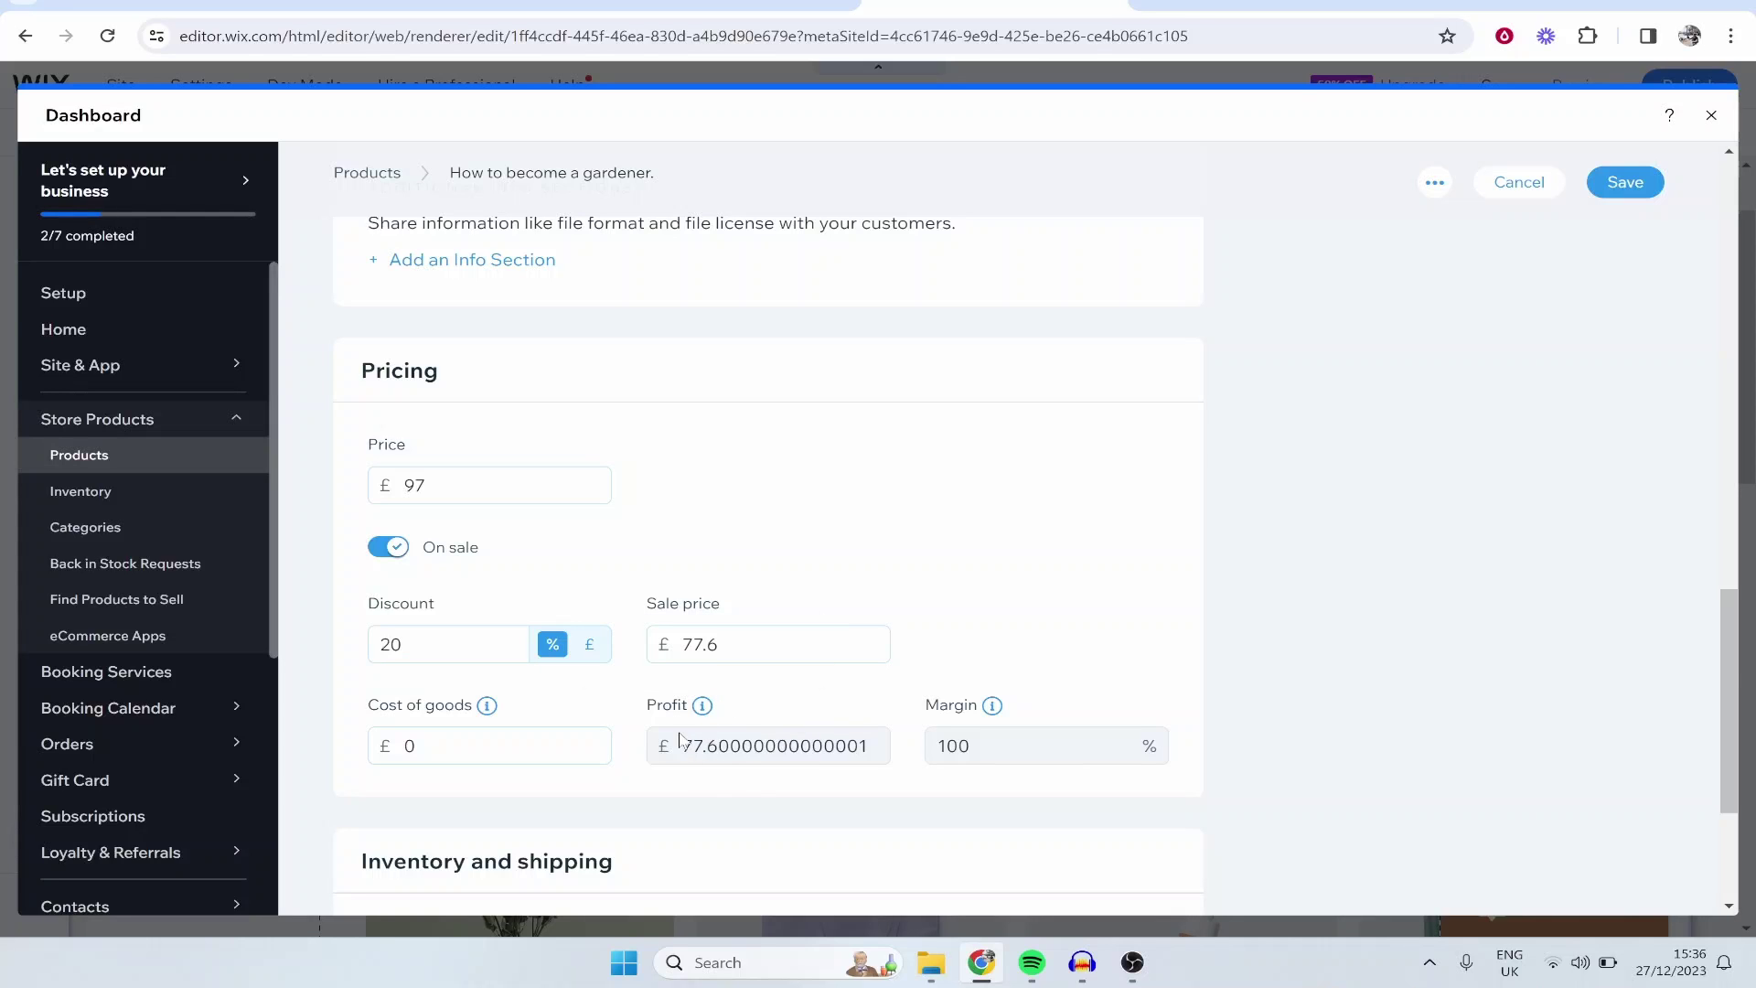
Step: Keep the product's stock status as In stock
scroll(576, 716, down, 3)
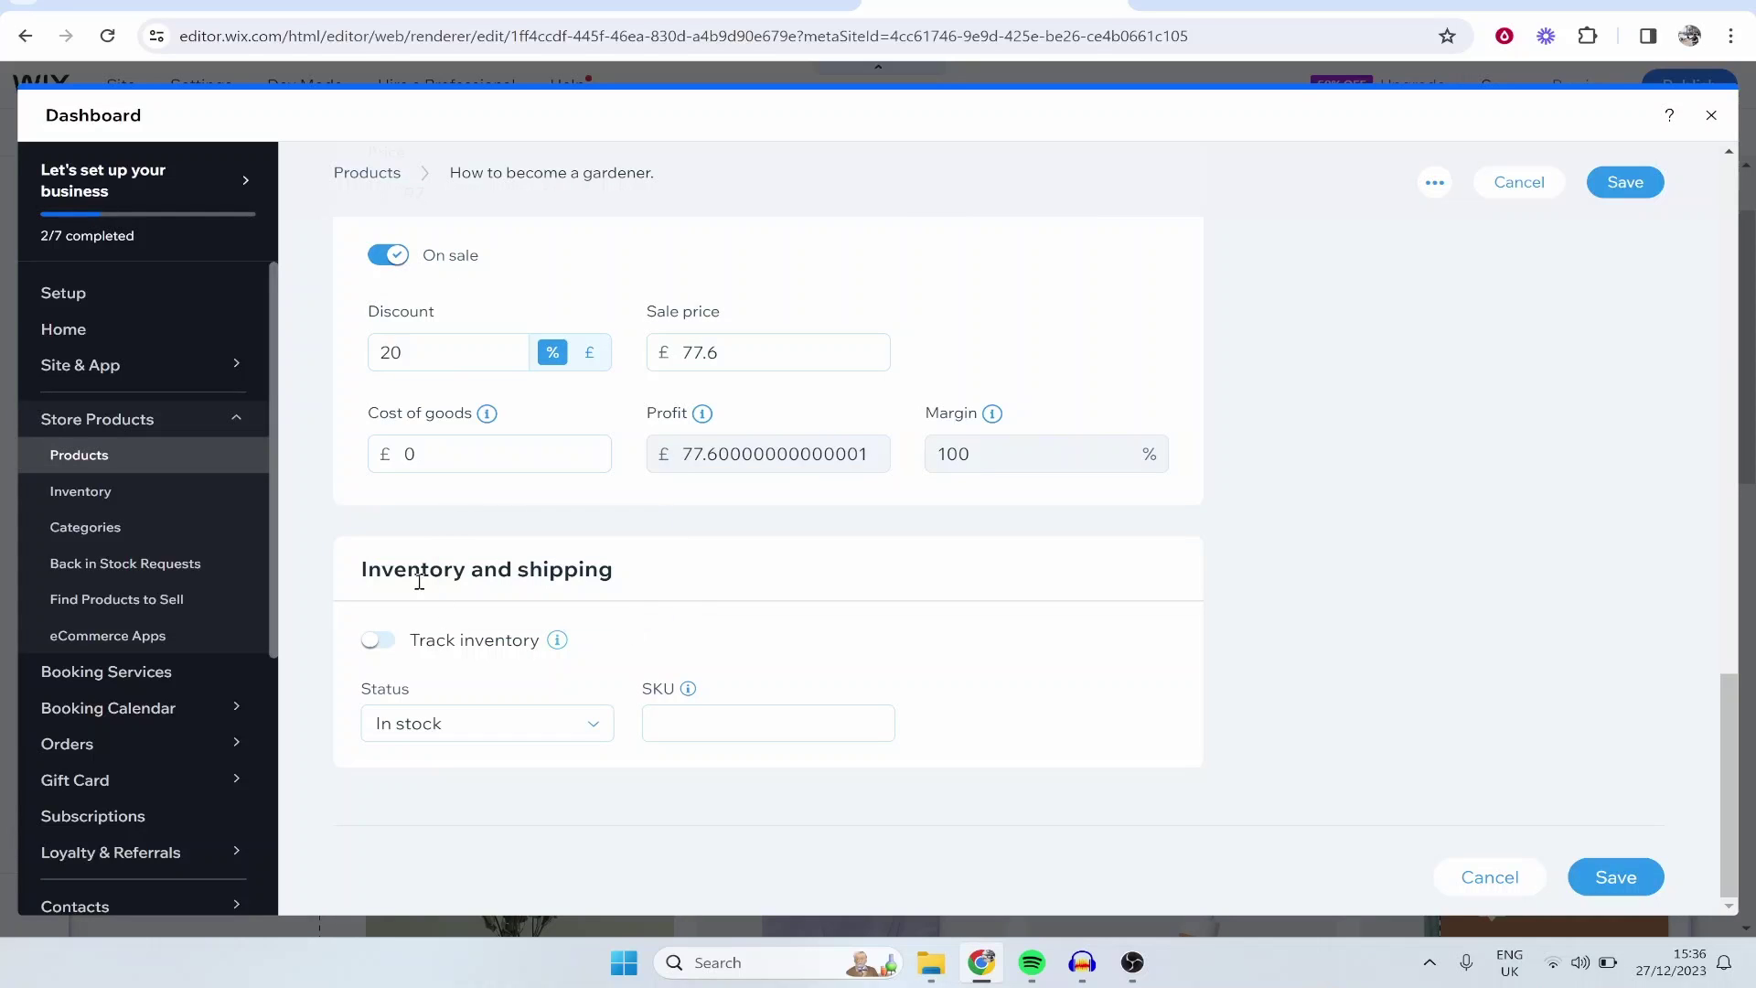
click(517, 724)
click(352, 650)
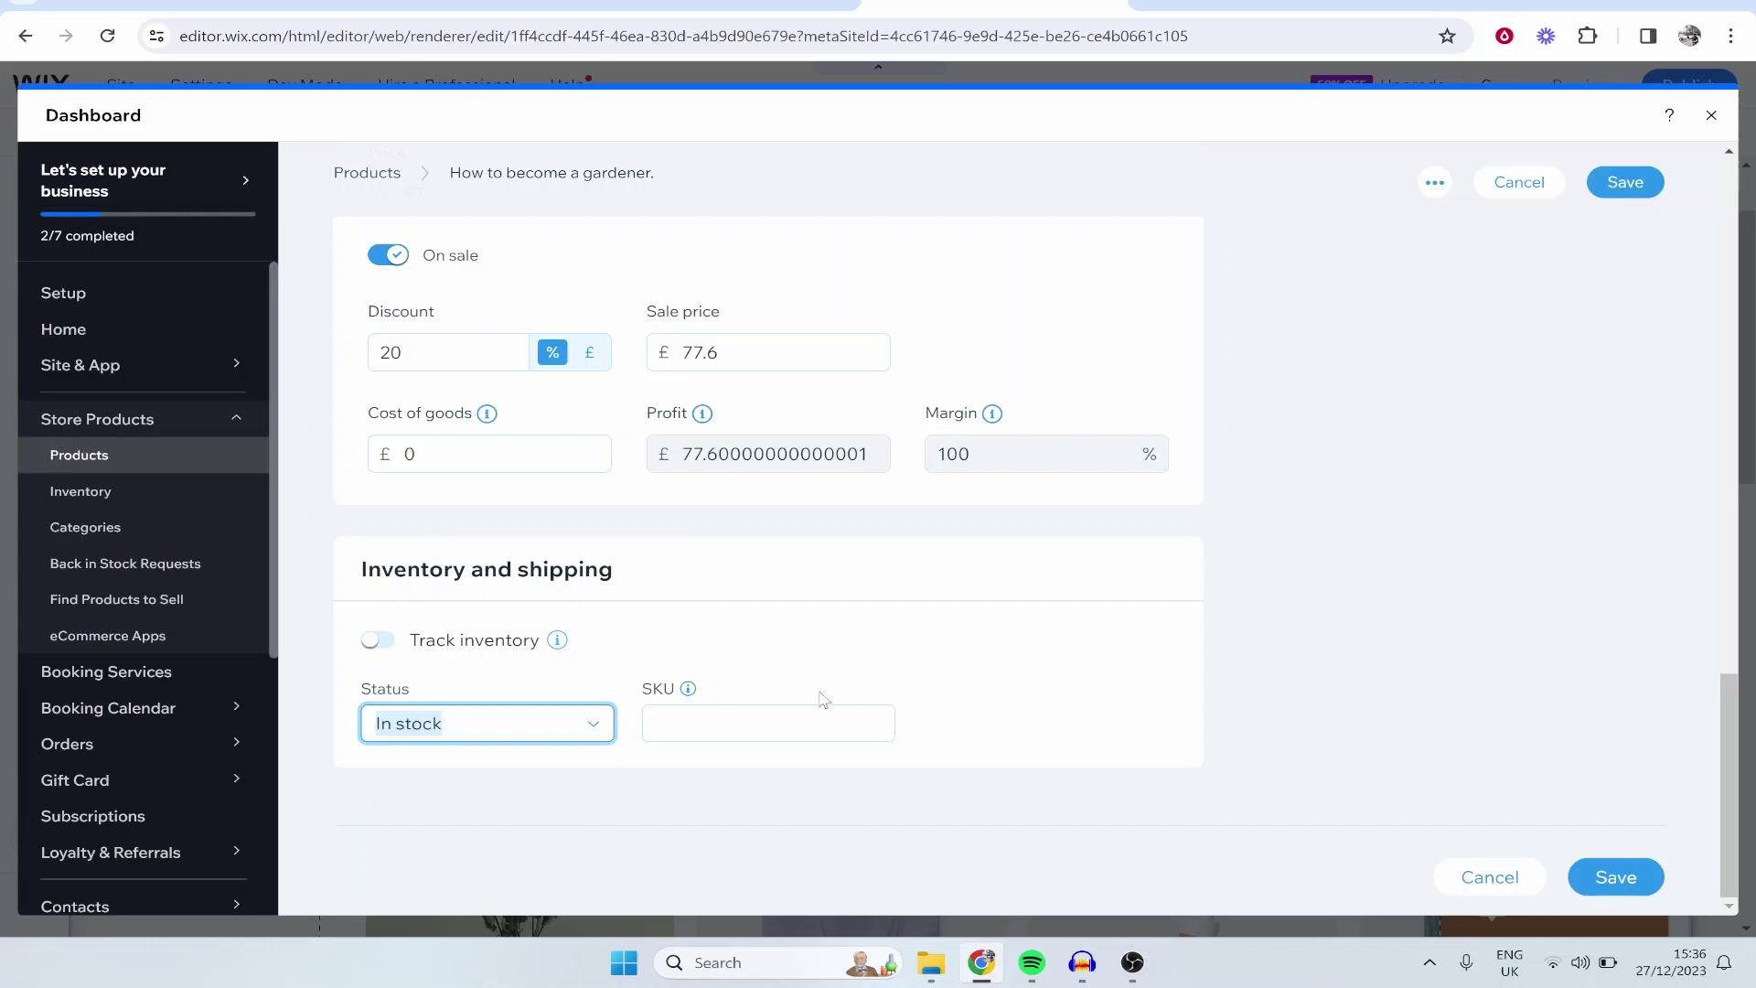
scroll(846, 701, up, 15)
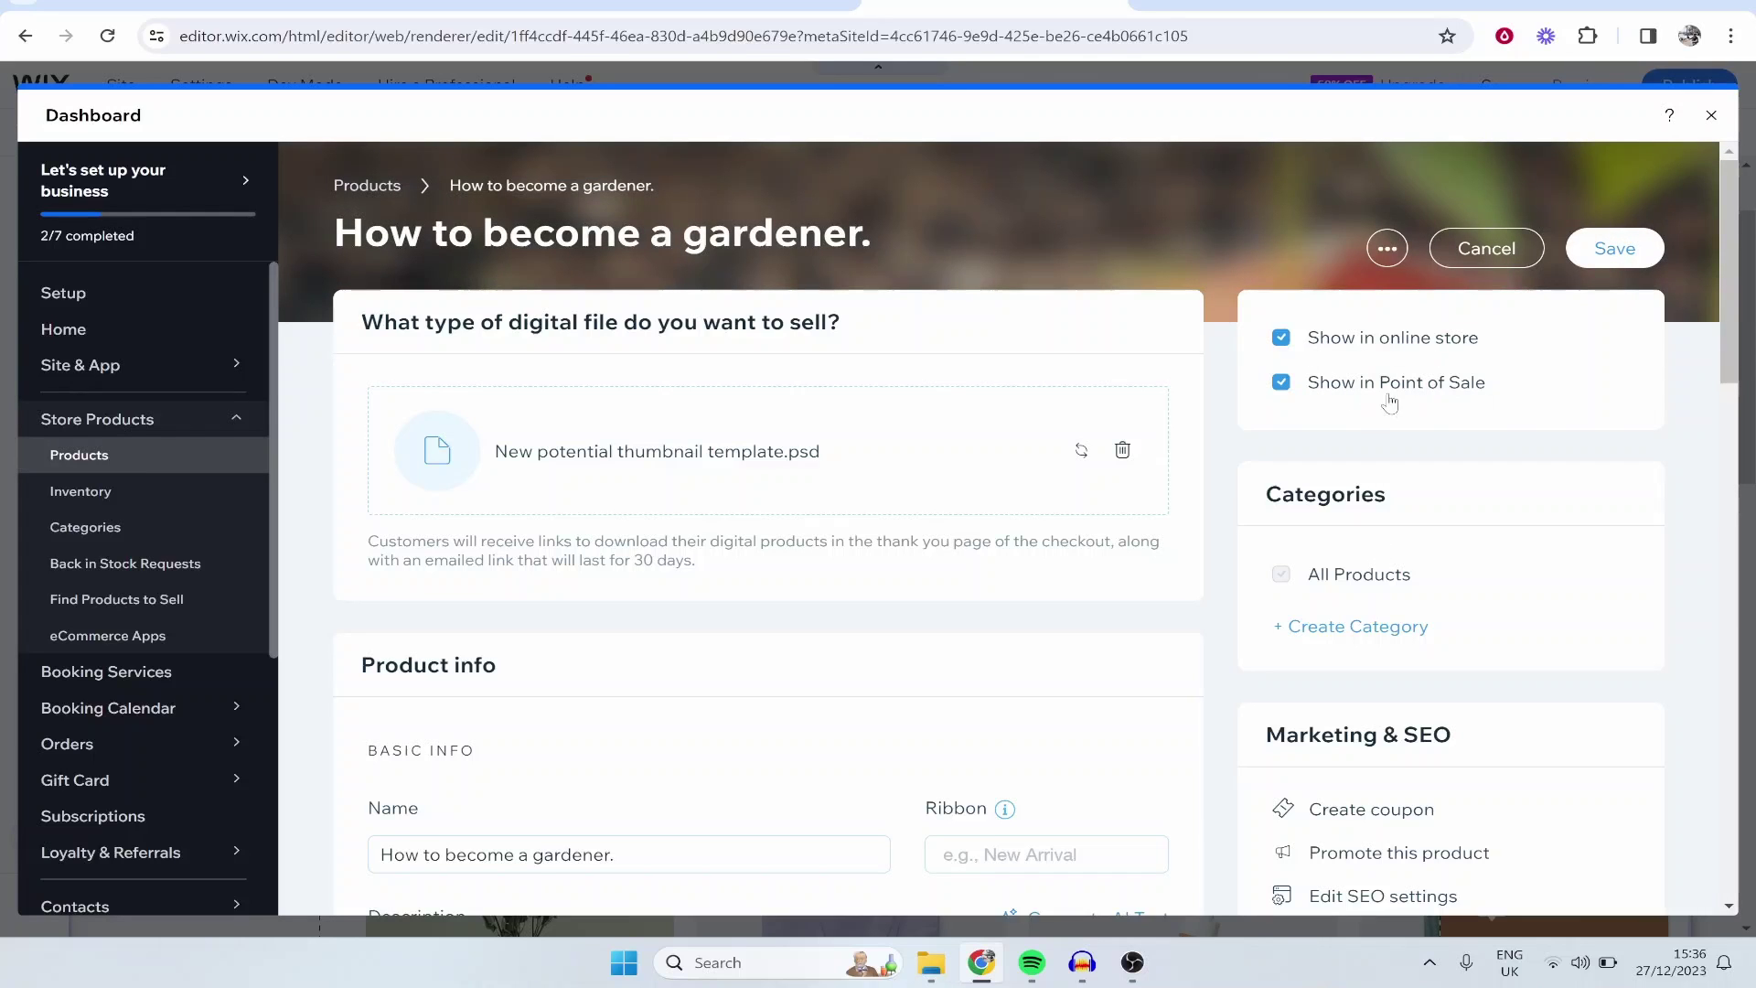
scroll(1432, 531, down, 6)
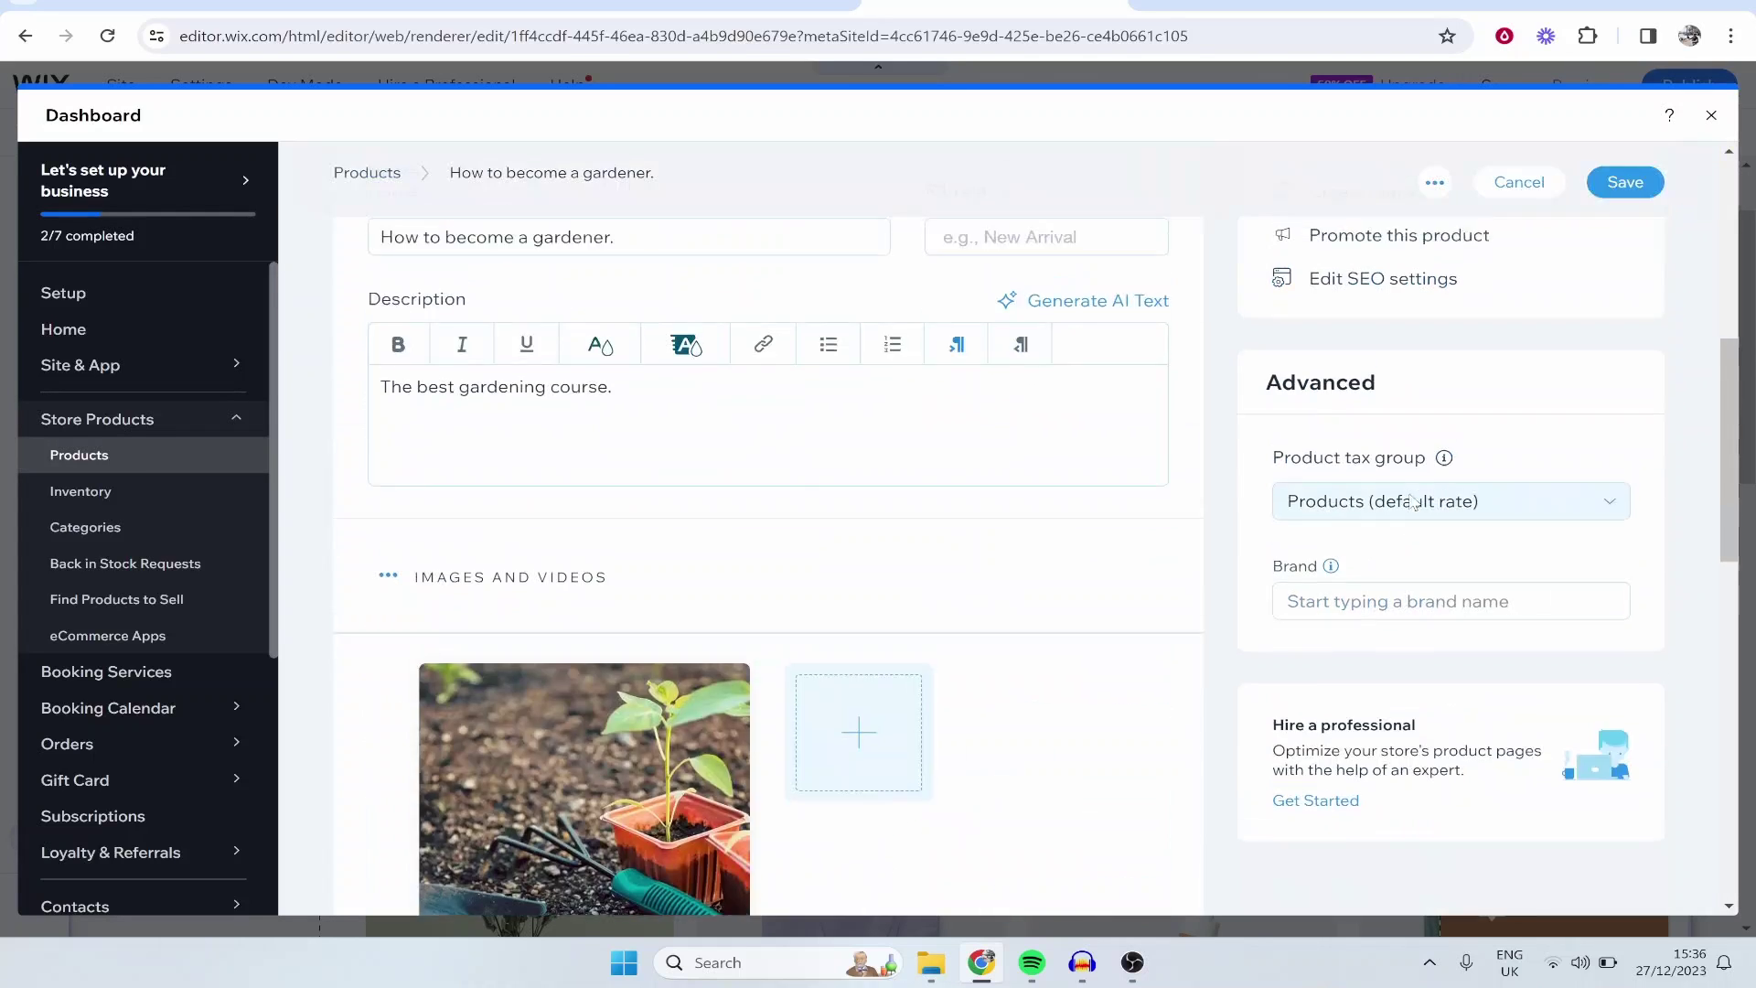
scroll(1400, 357, up, 3)
scroll(1400, 357, up, 1)
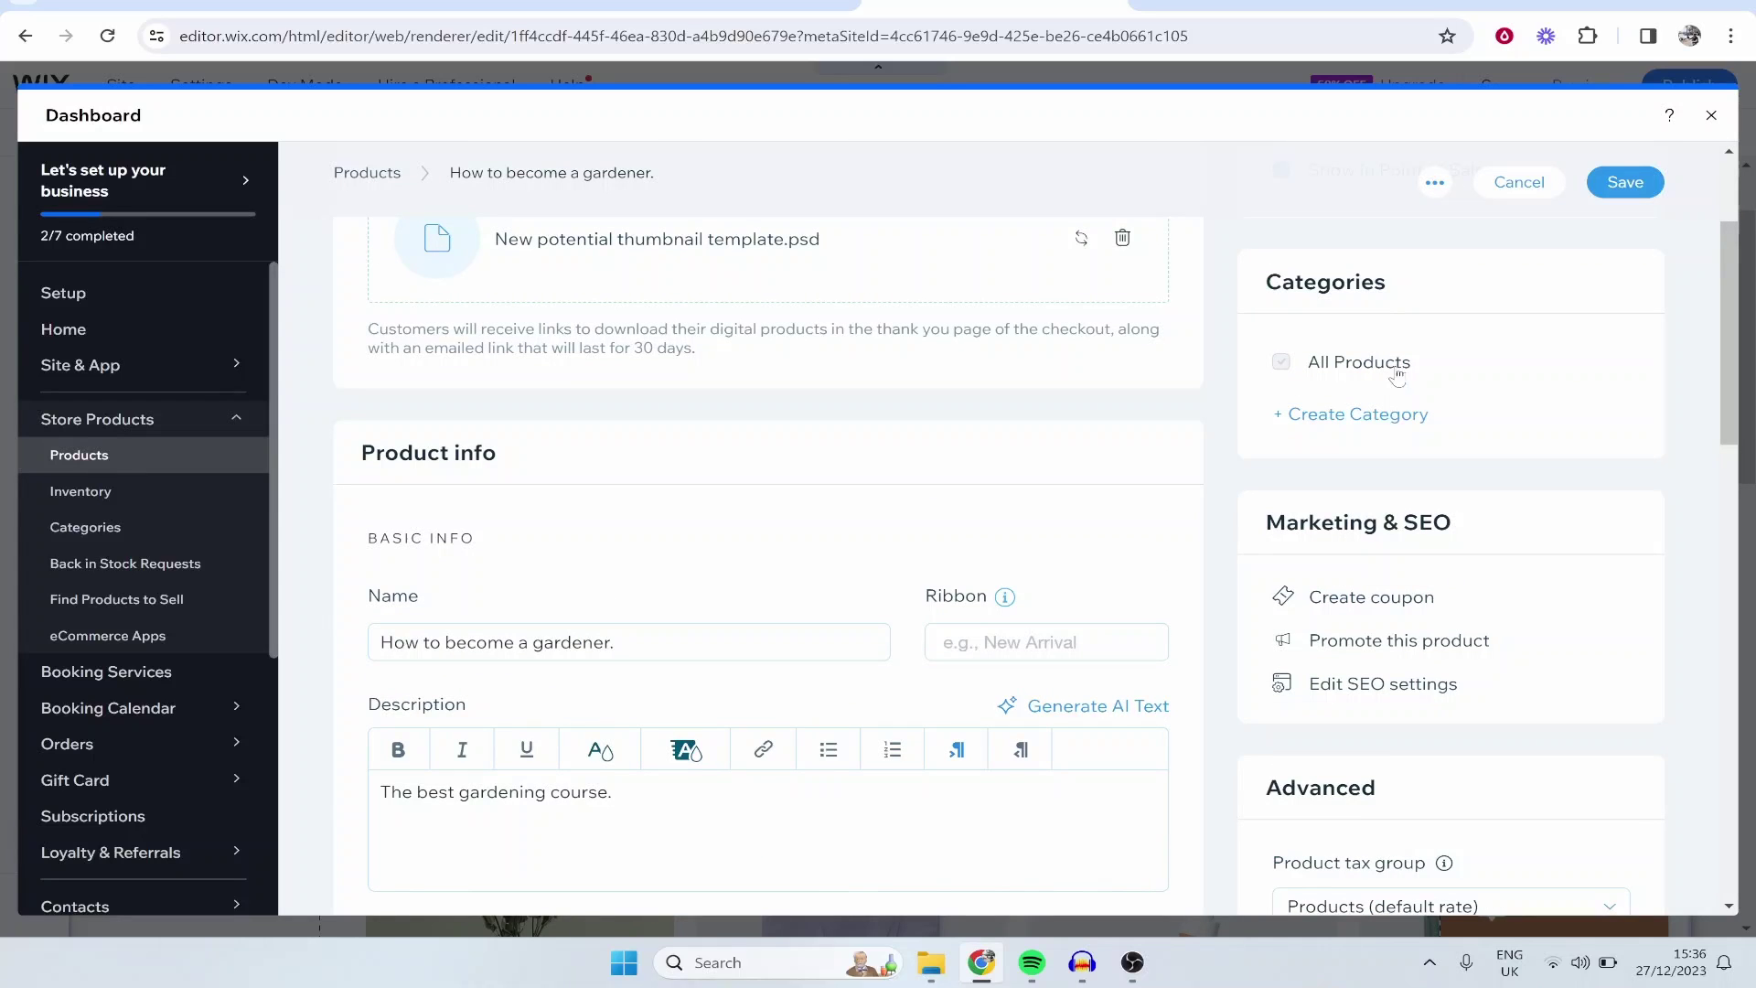
Step: Save the course, now listed at £77.60 (was £97.00)
click(1612, 179)
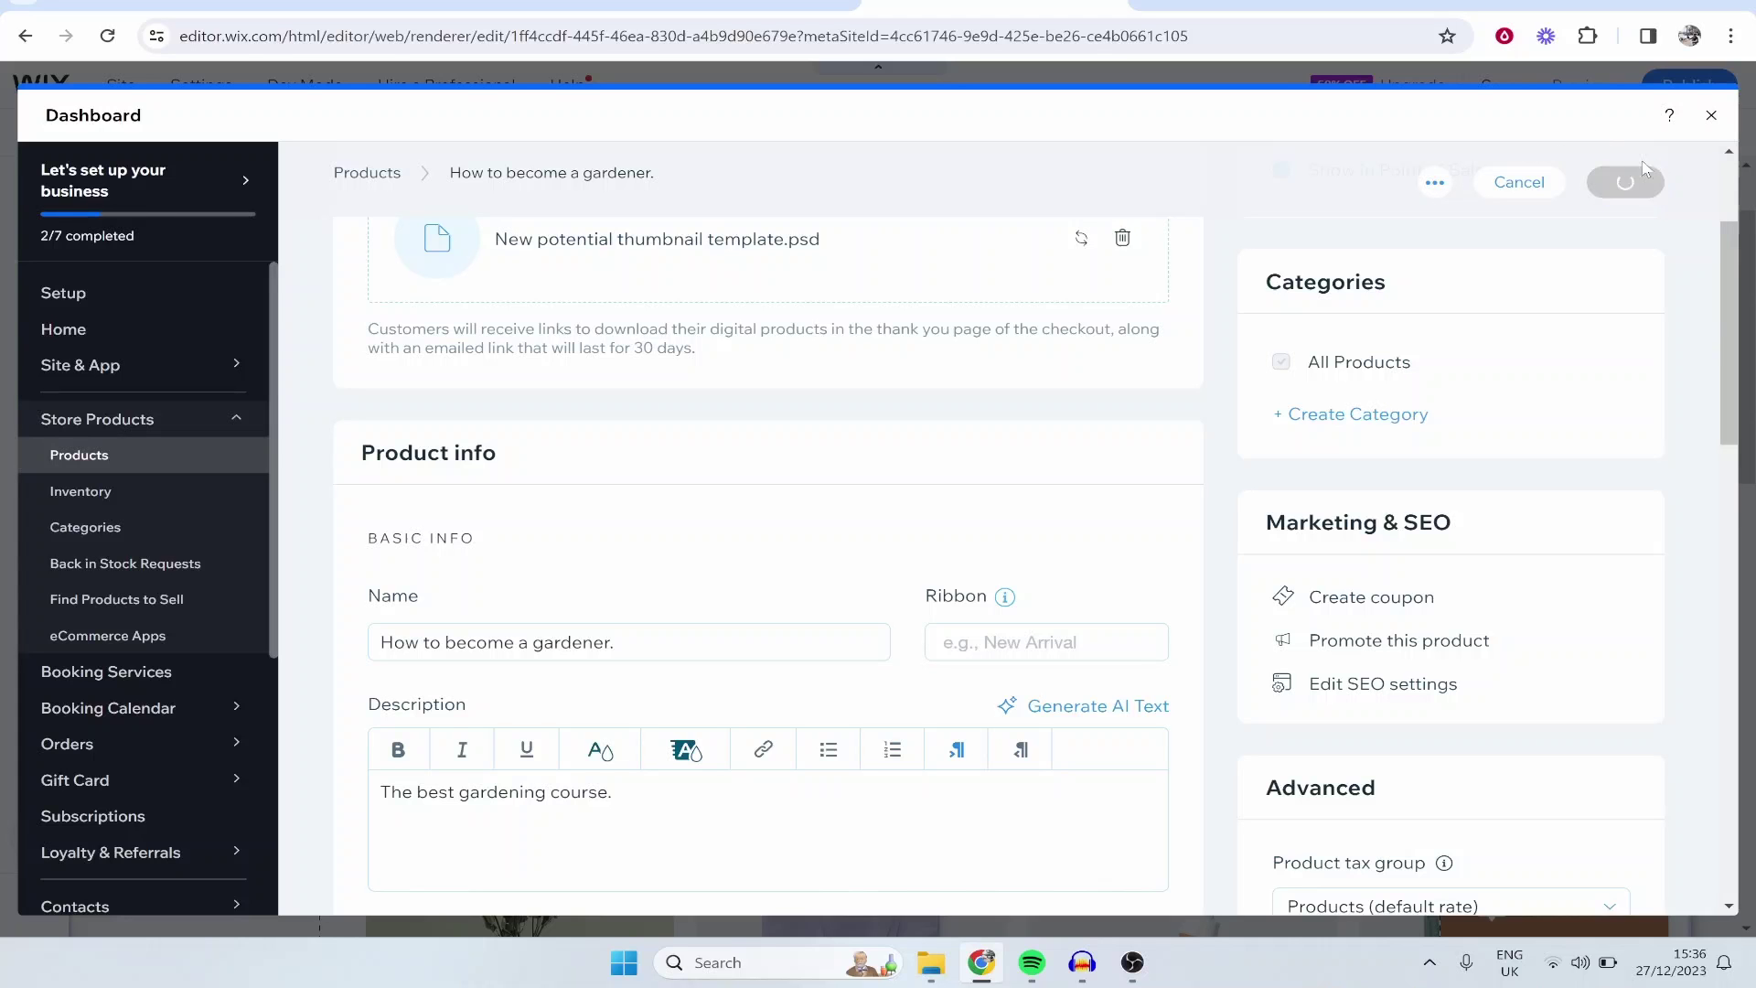
scroll(1322, 535, up, 3)
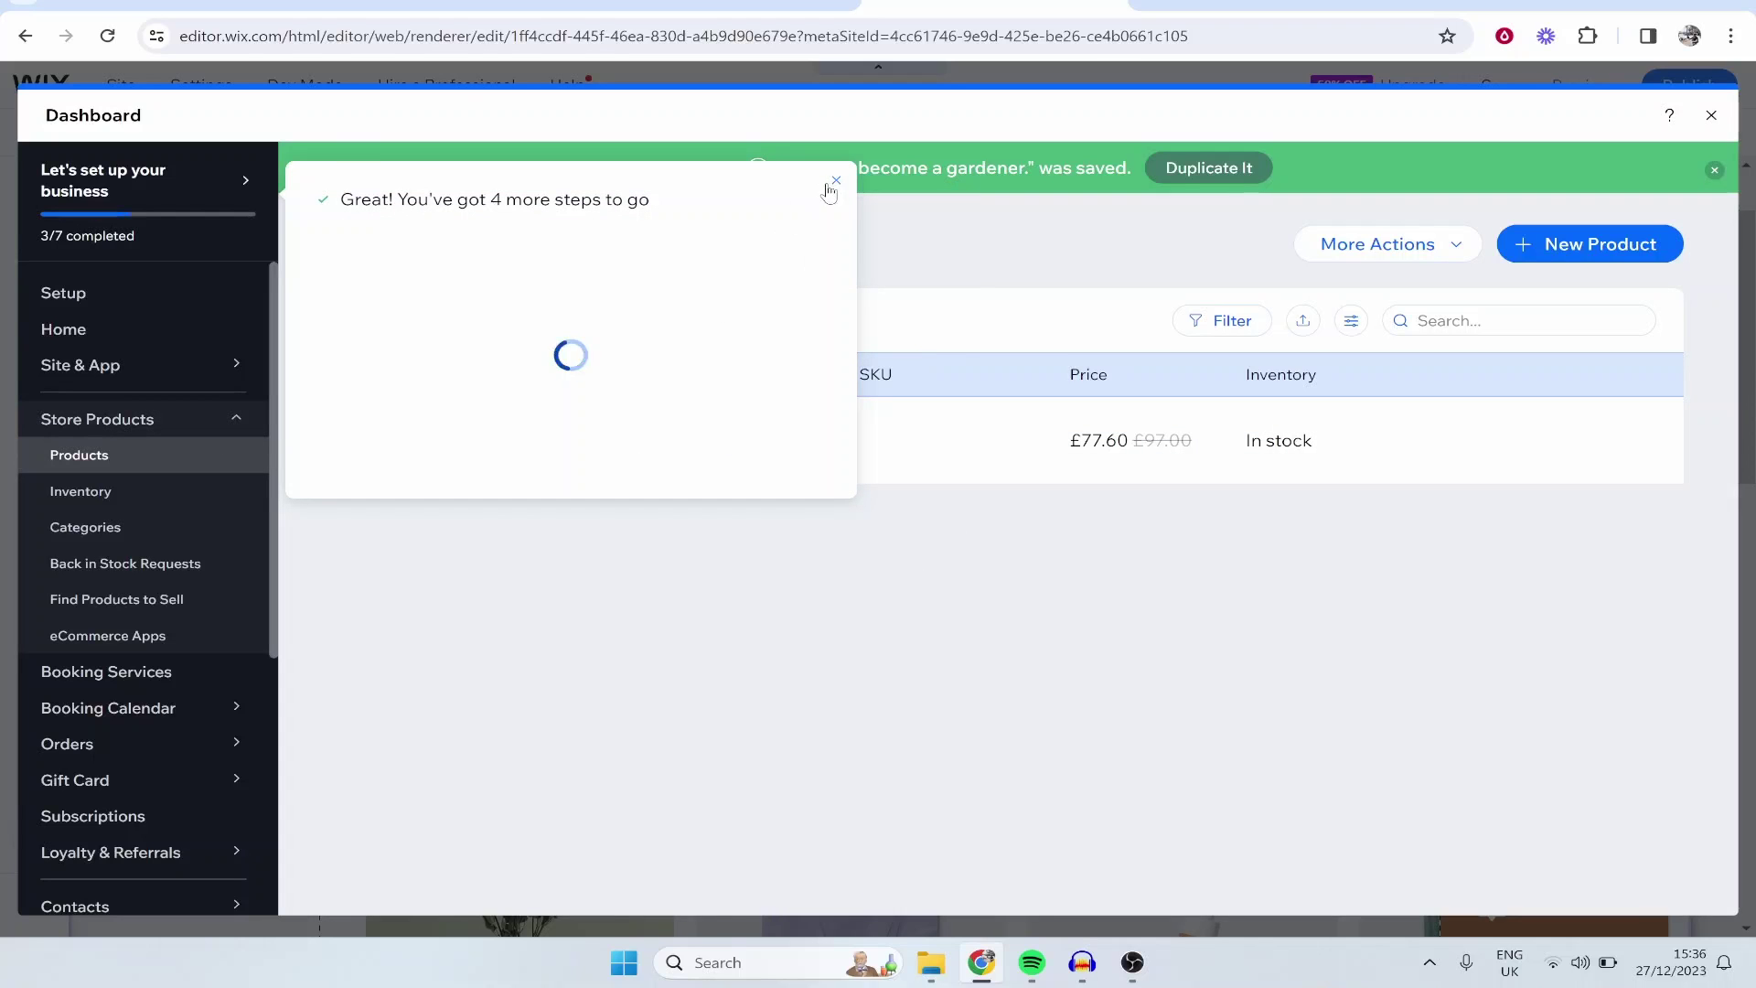
click(834, 181)
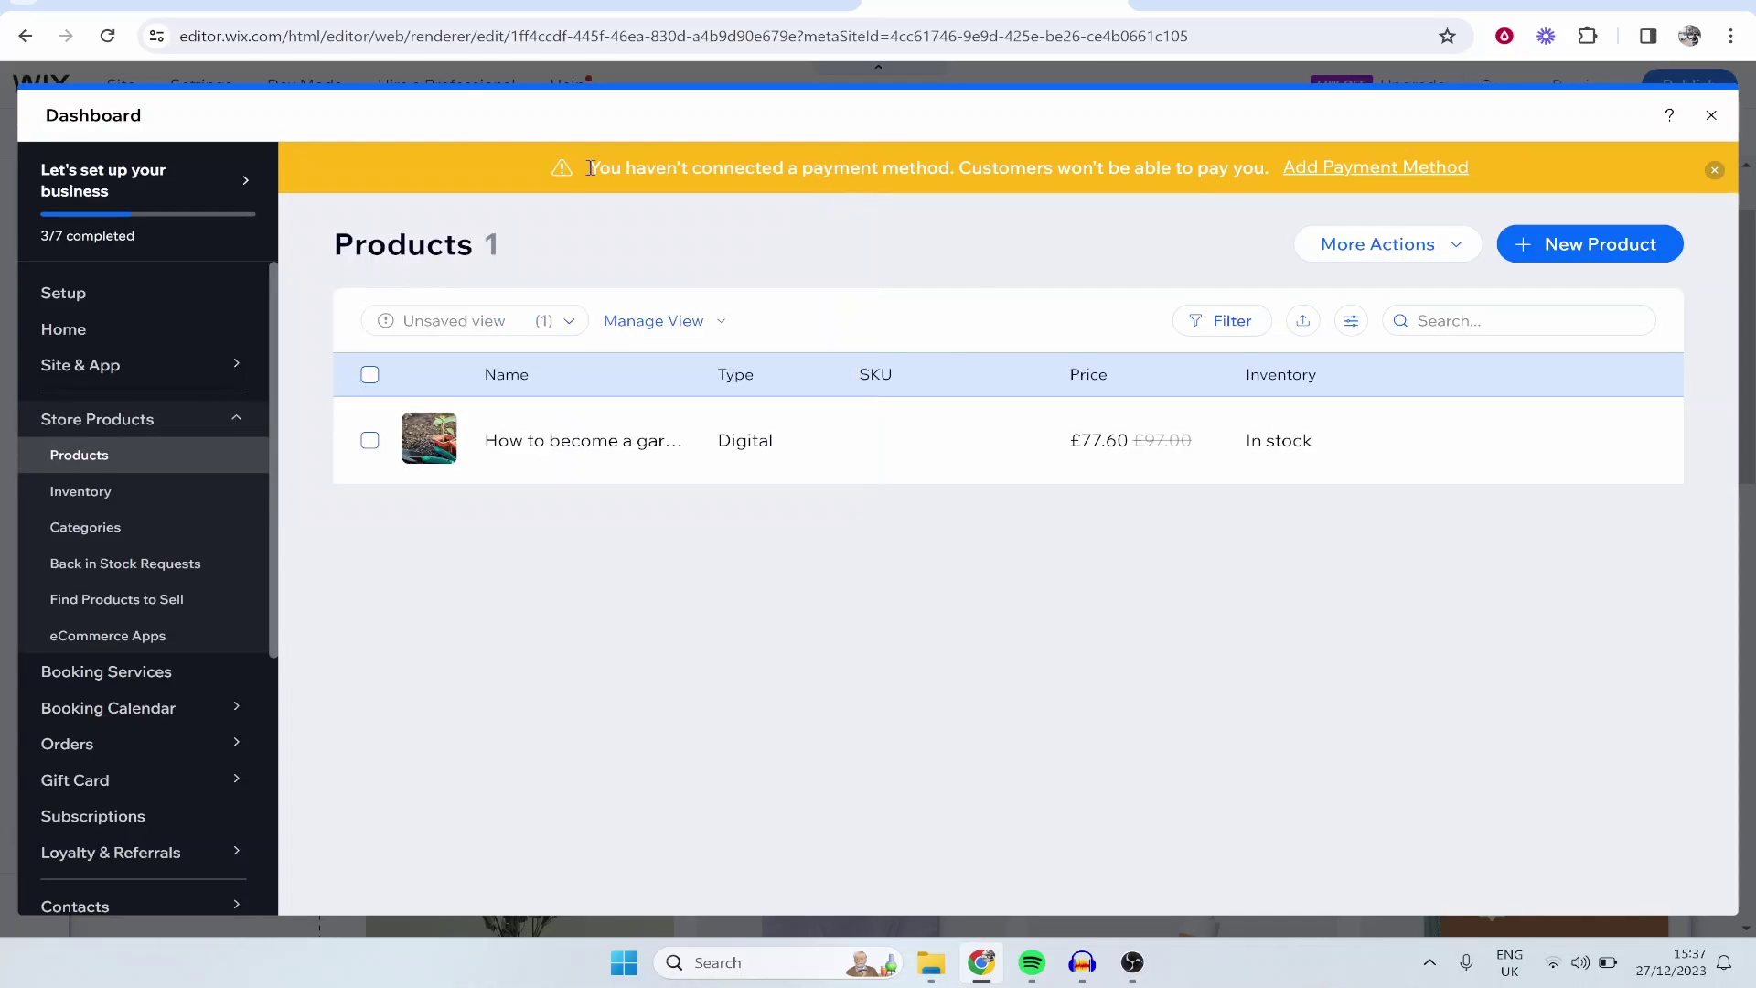
Step: Start adding a payment method from the missing-payment warning banner
drag(629, 169, 931, 169)
click(982, 169)
click(1400, 177)
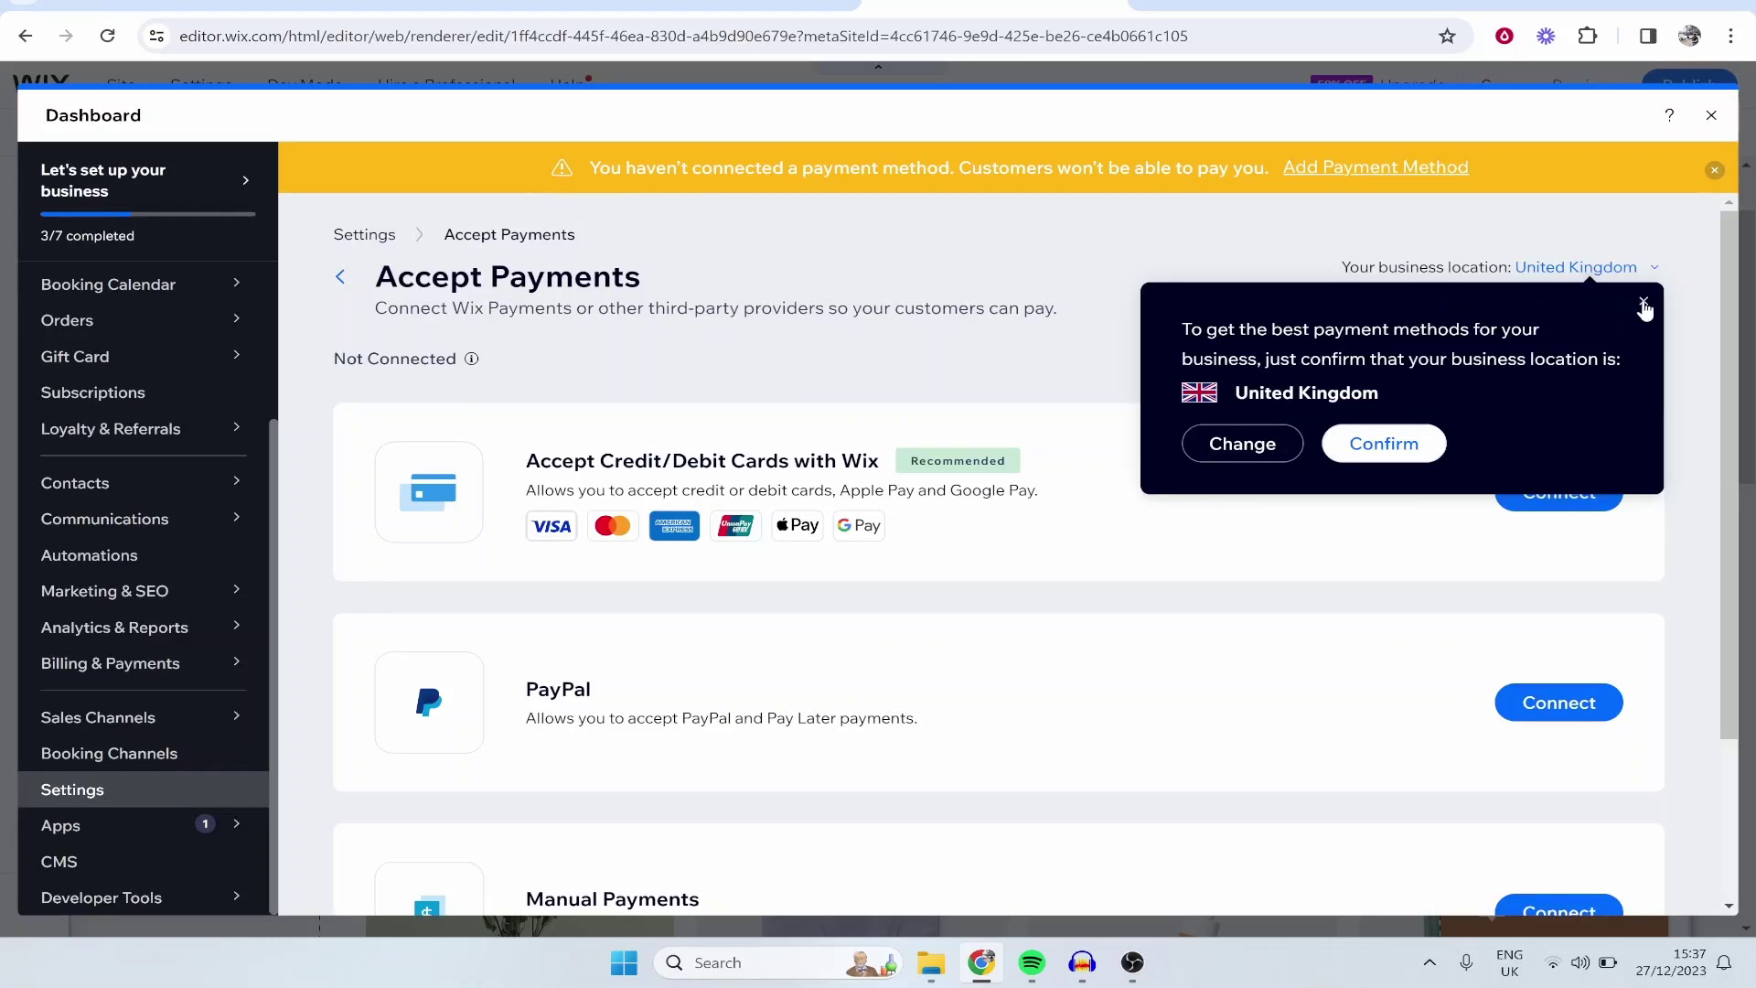
Step: Dismiss the location confirmation and go to the Accept Payments settings
click(1643, 307)
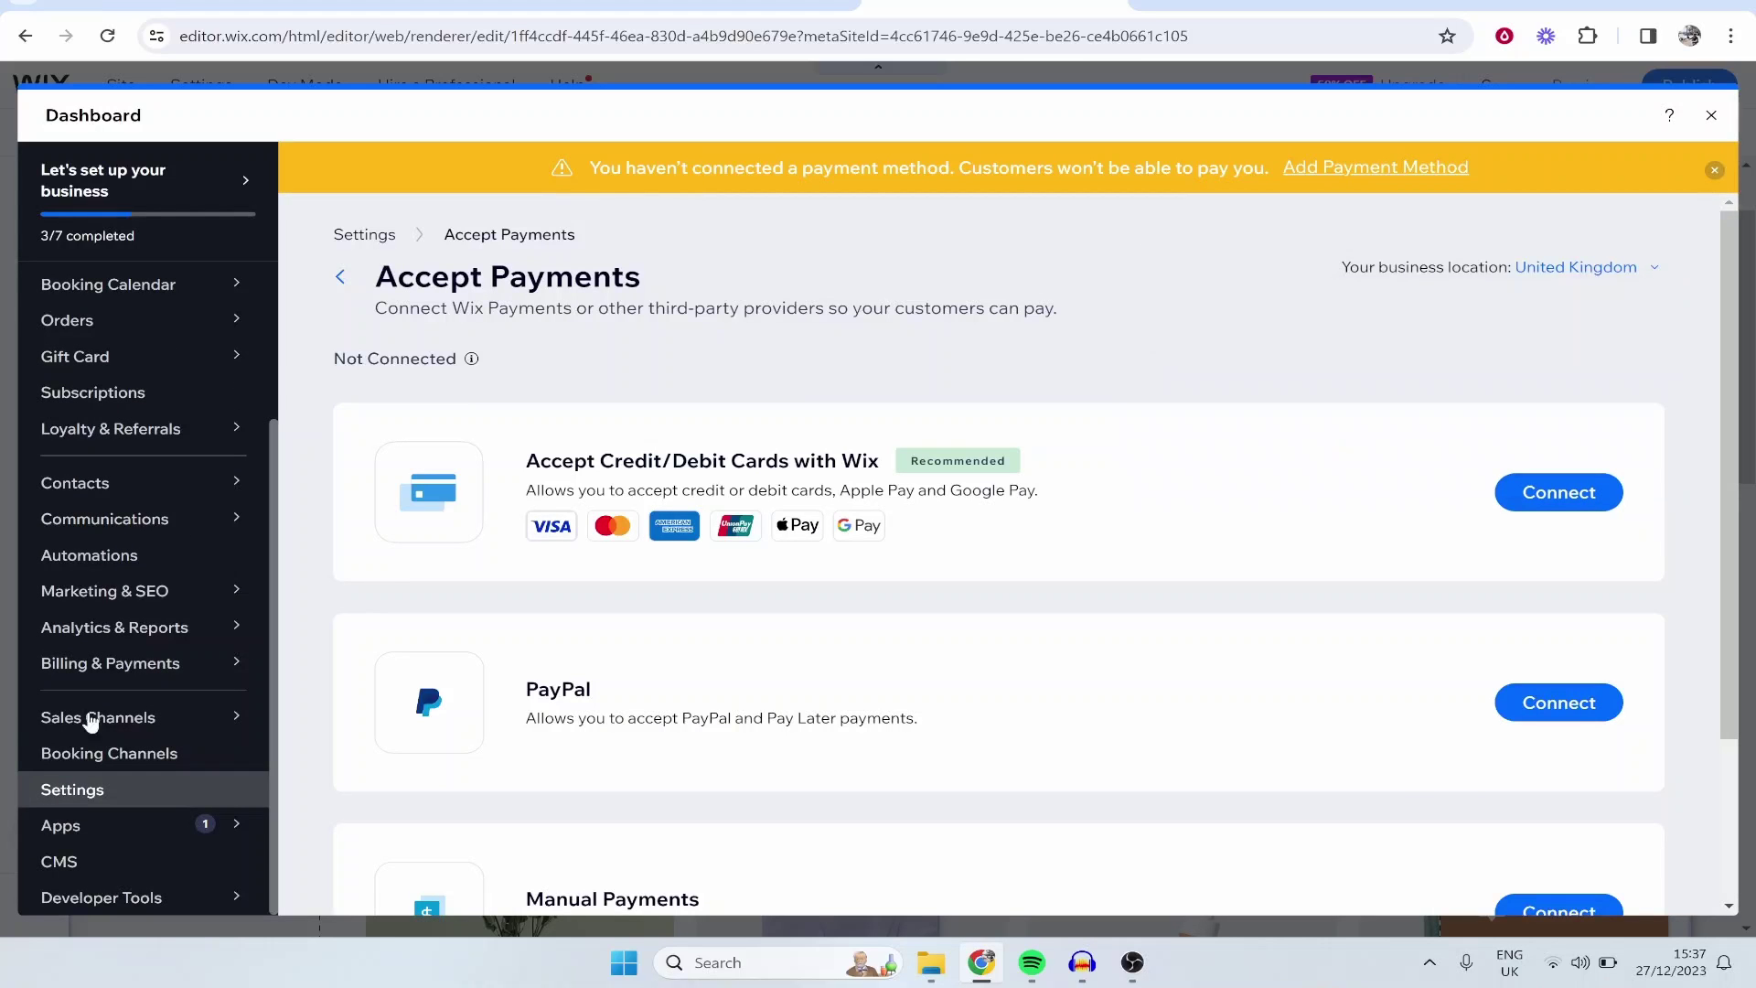
click(89, 793)
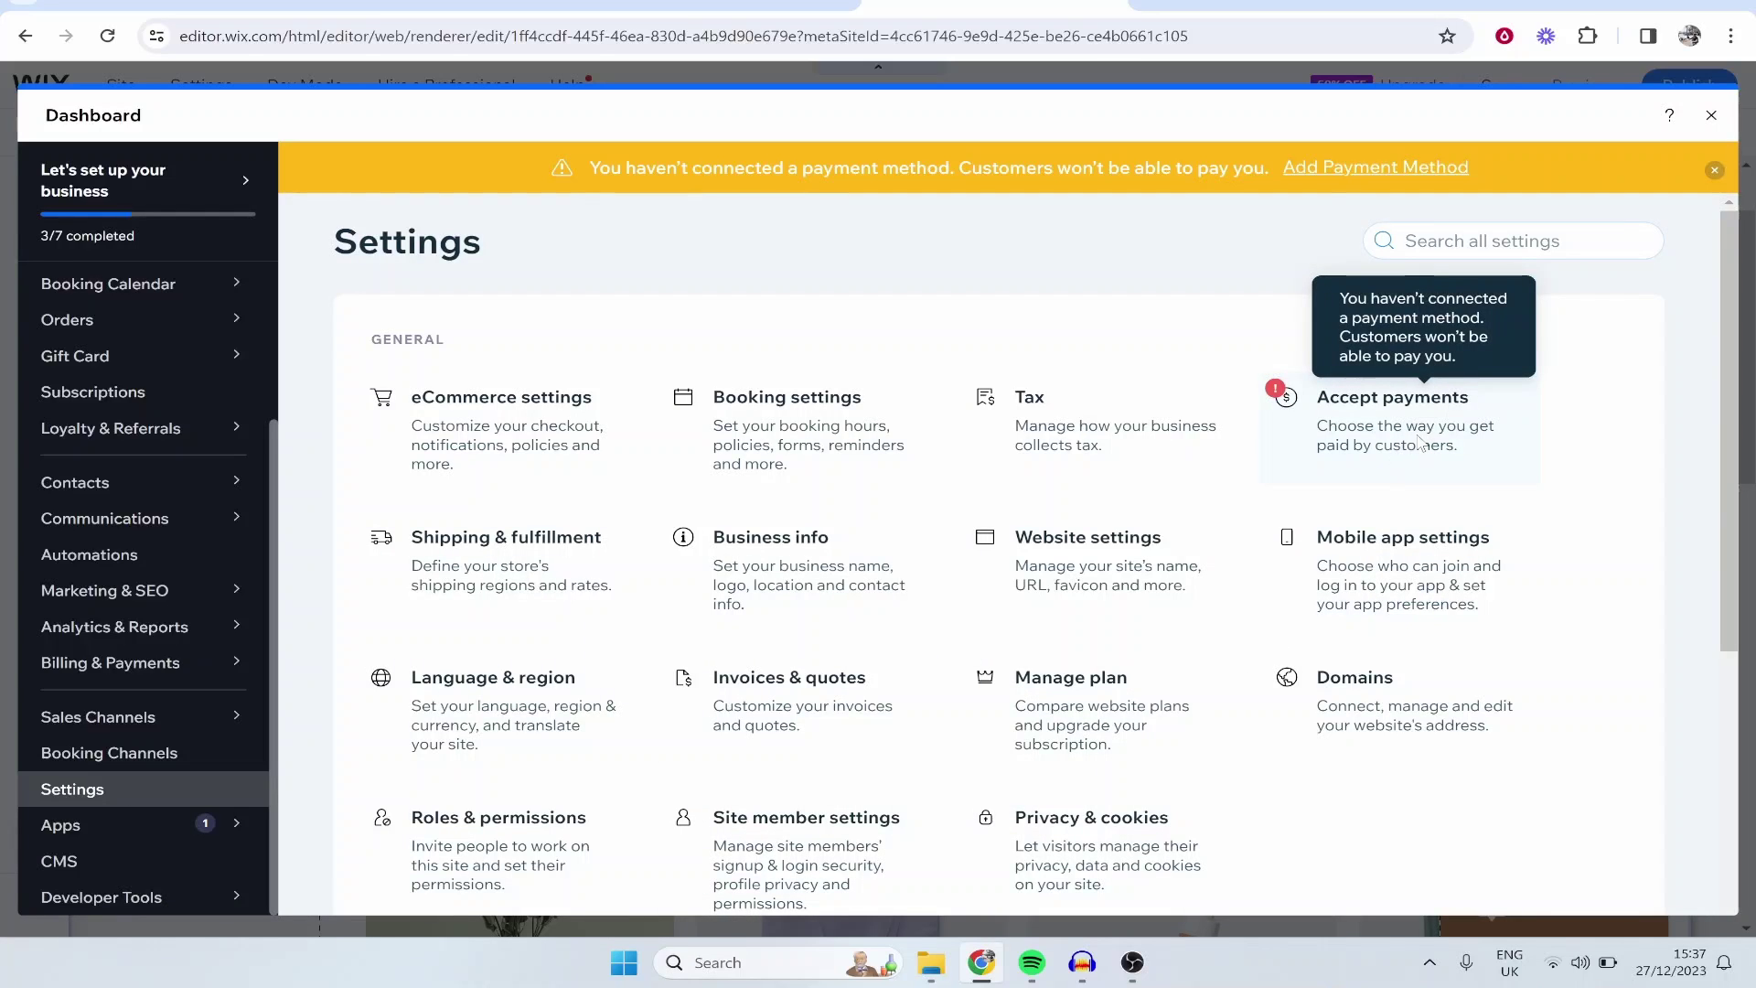
click(1408, 446)
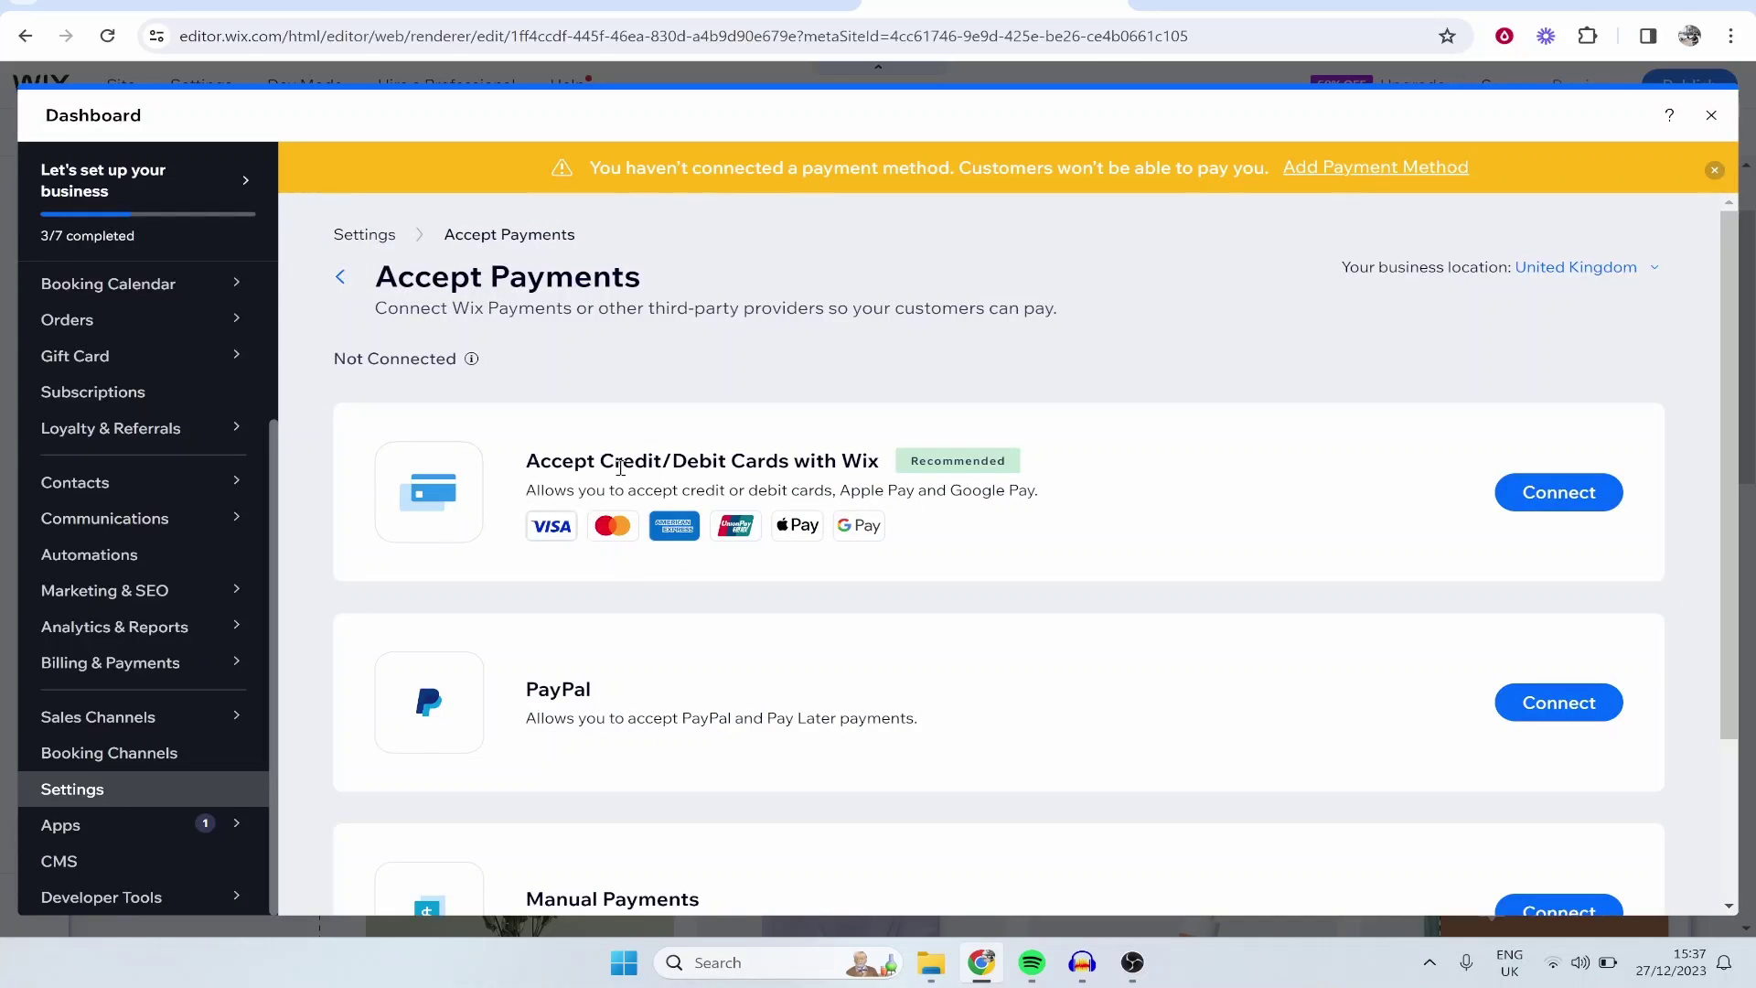
scroll(1244, 508, down, 2)
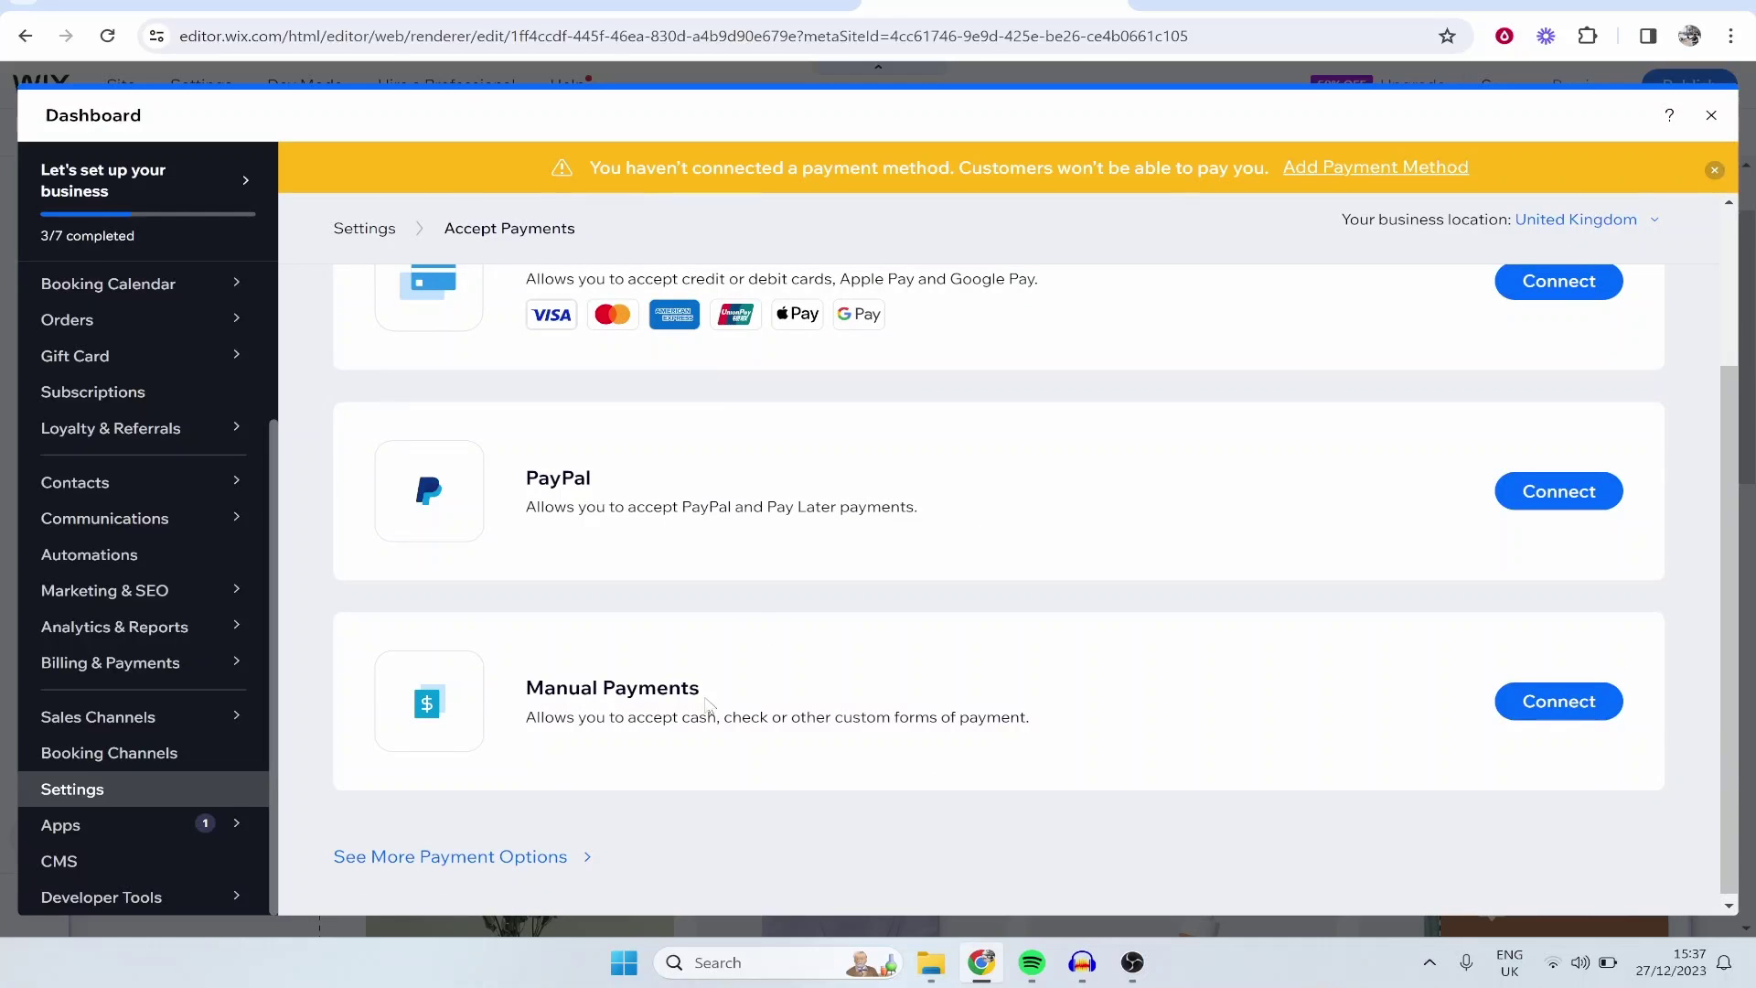
scroll(722, 699, up, 2)
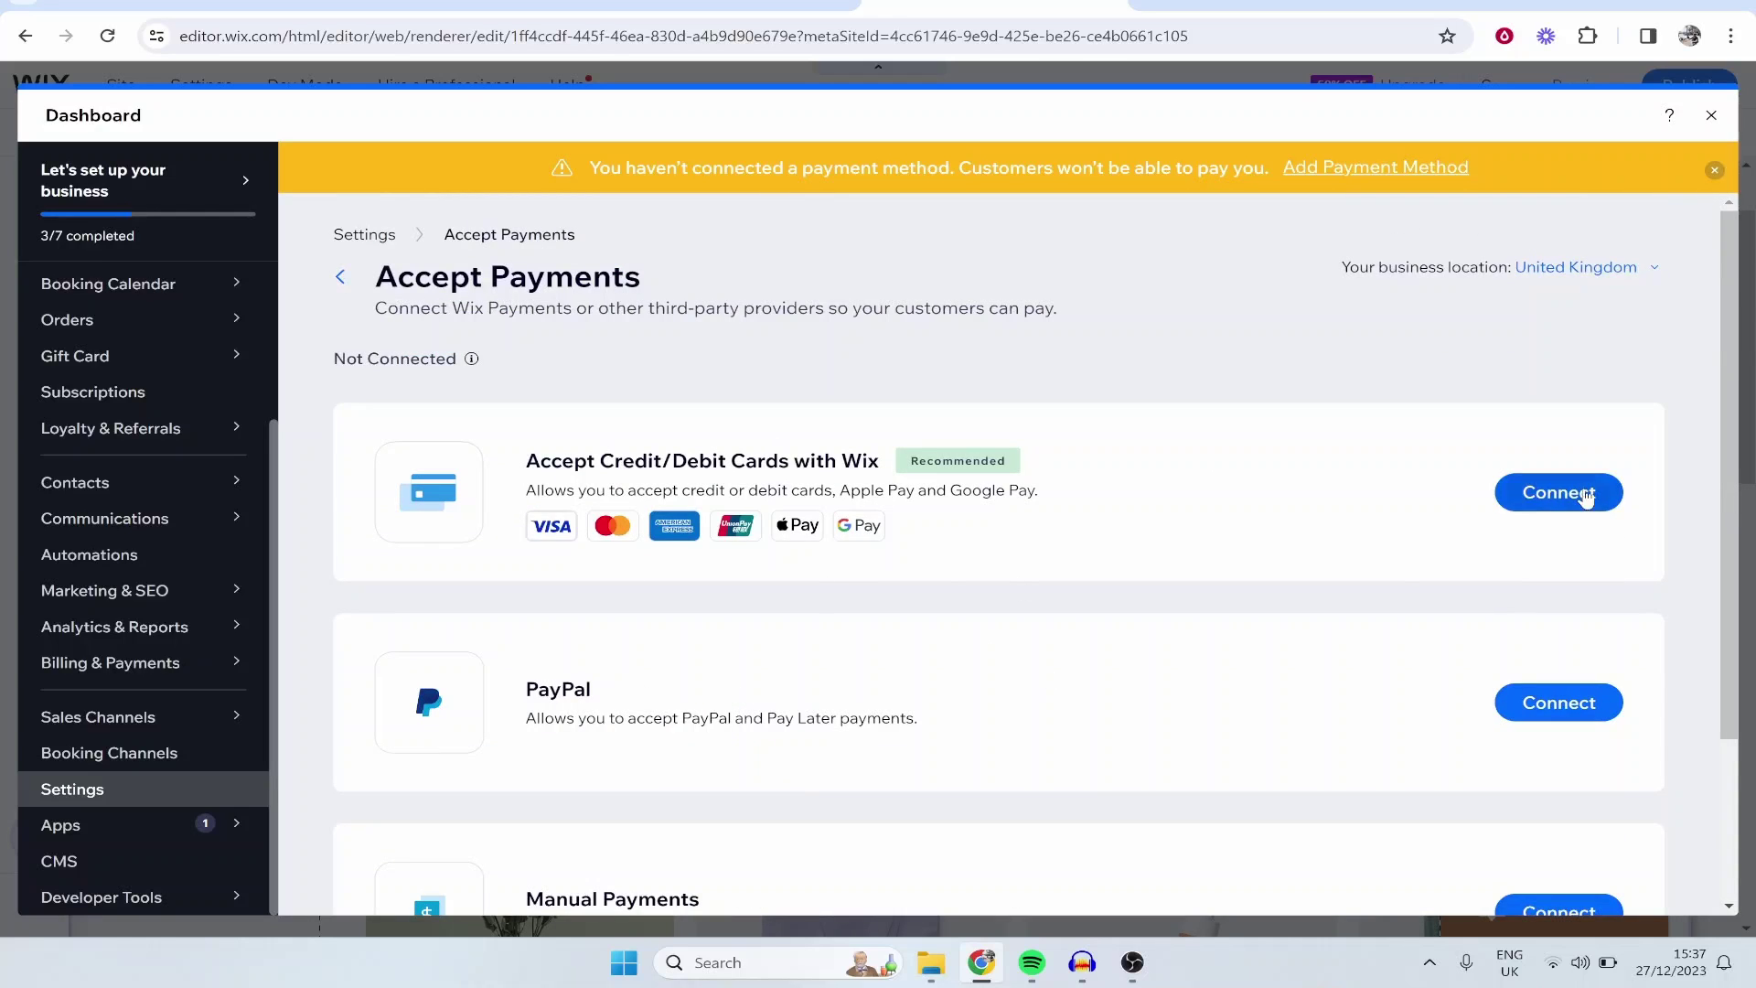
Step: Connect Wix Payments, declaring no prohibited products and accepting the terms
click(1583, 494)
scroll(915, 484, down, 3)
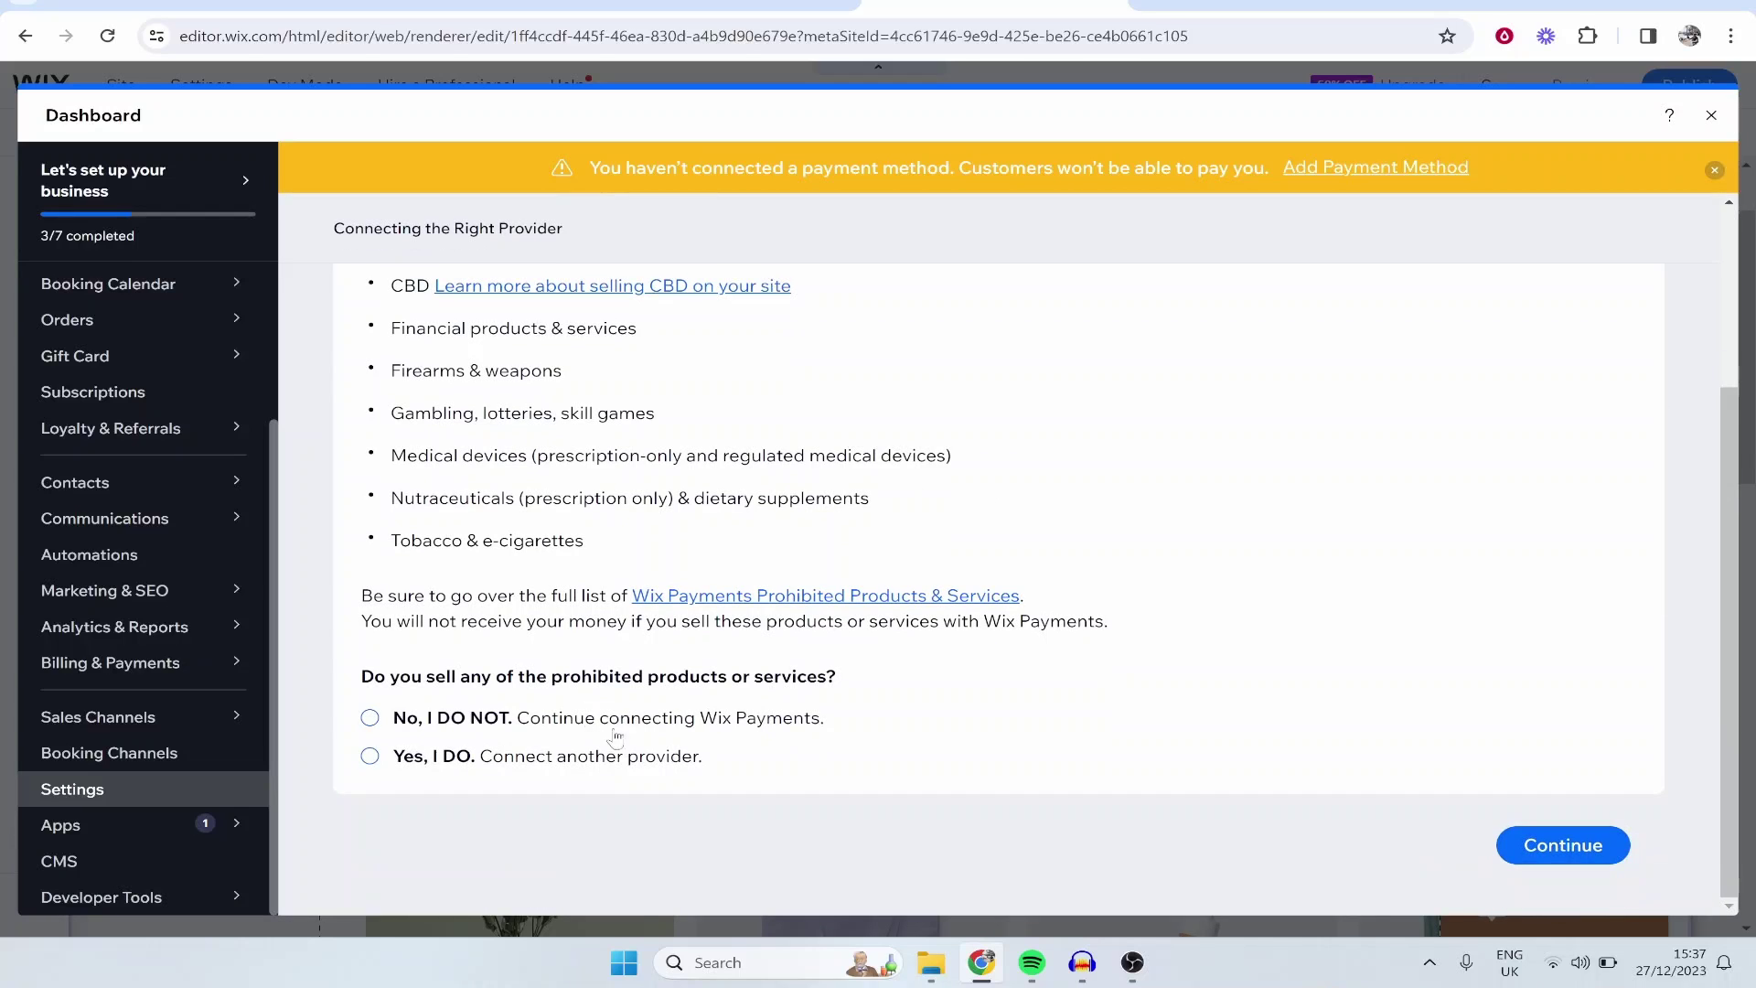
click(616, 732)
click(1467, 898)
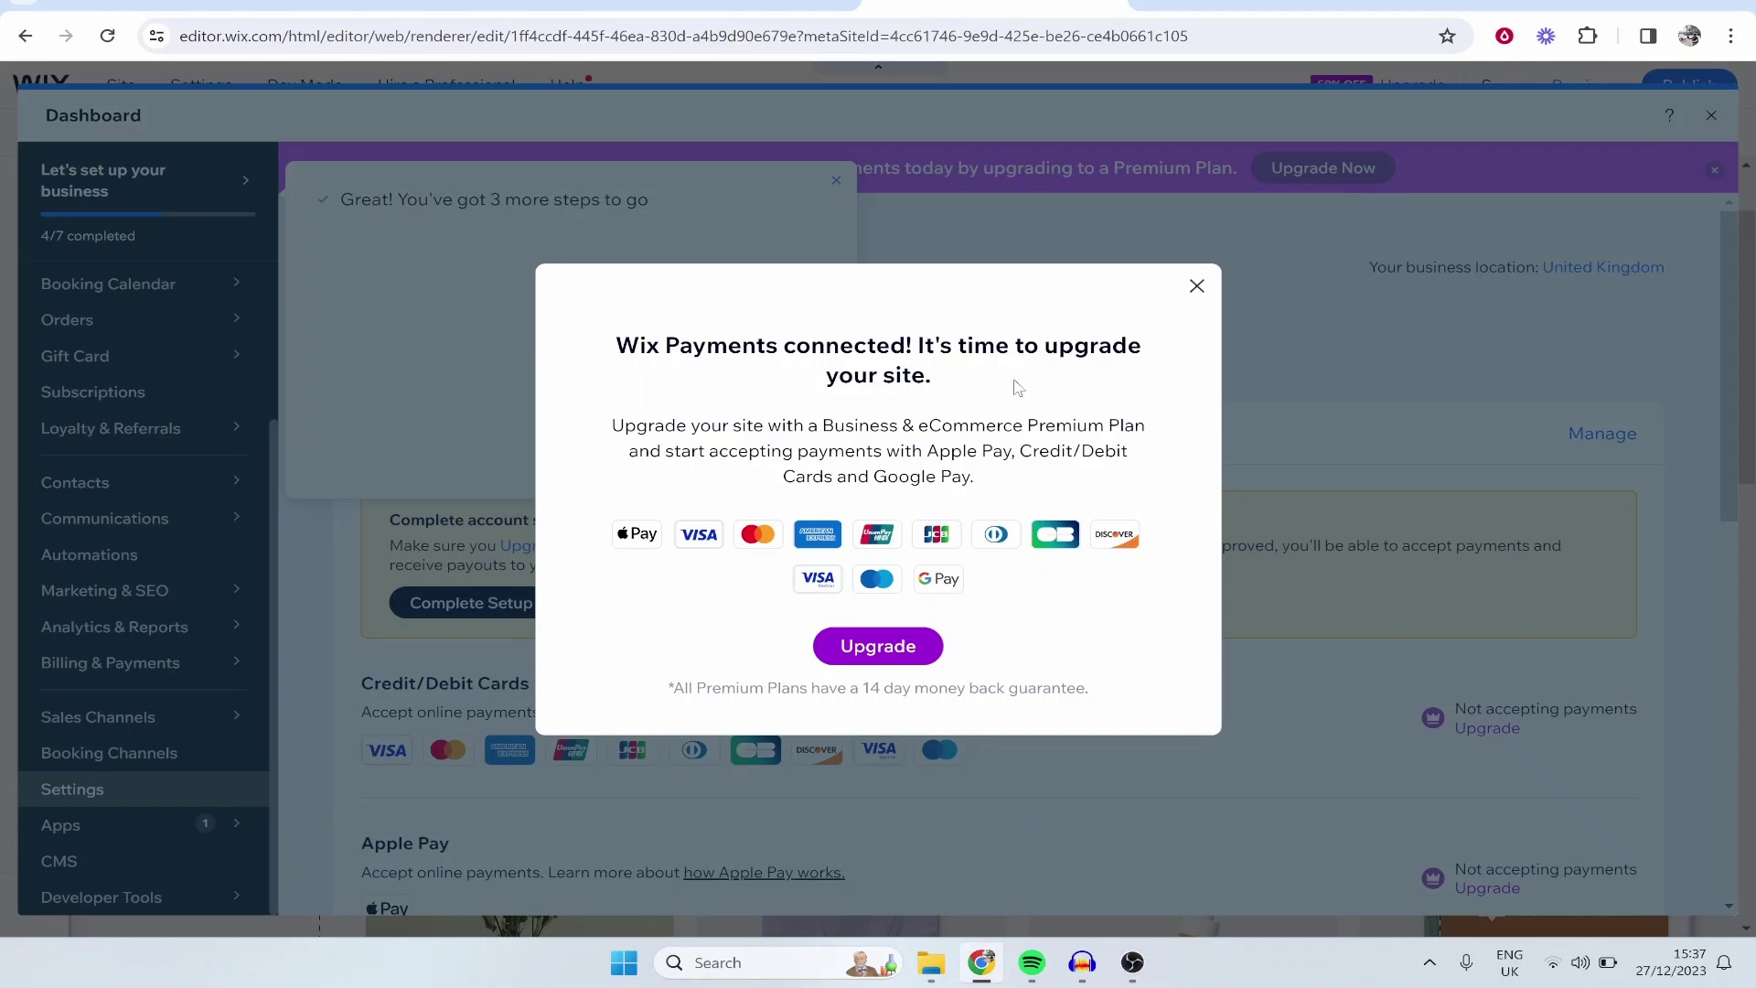
drag(599, 345, 932, 375)
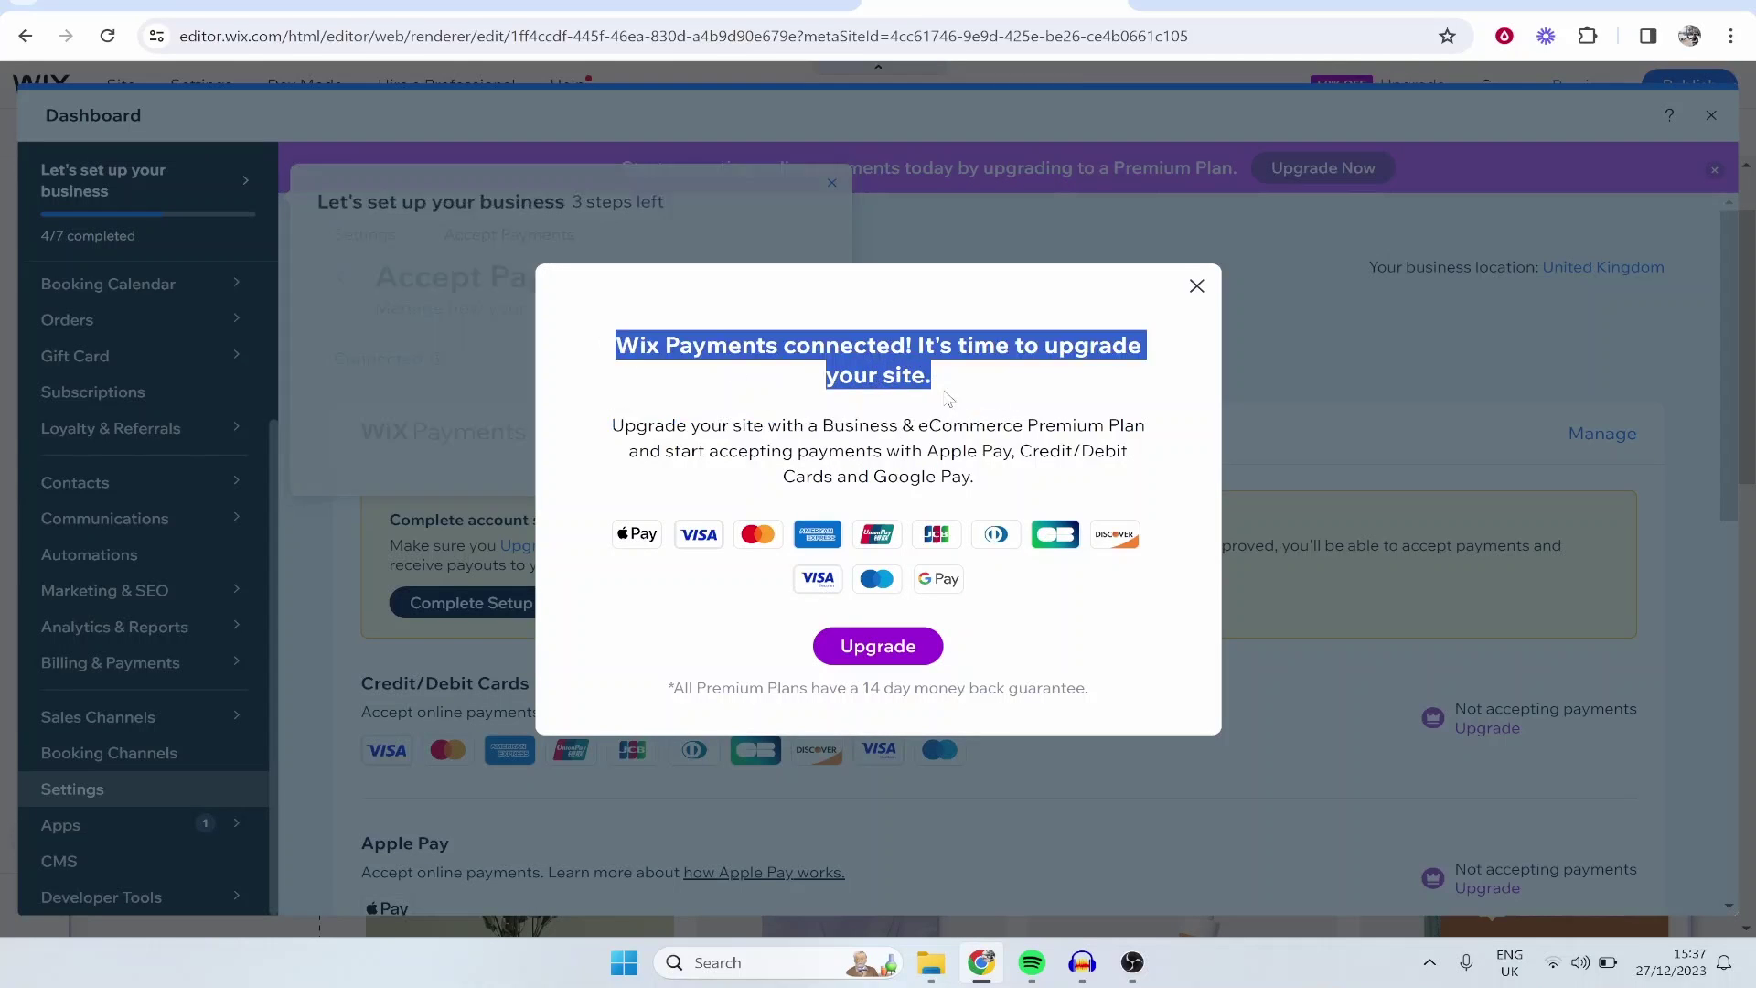
click(718, 446)
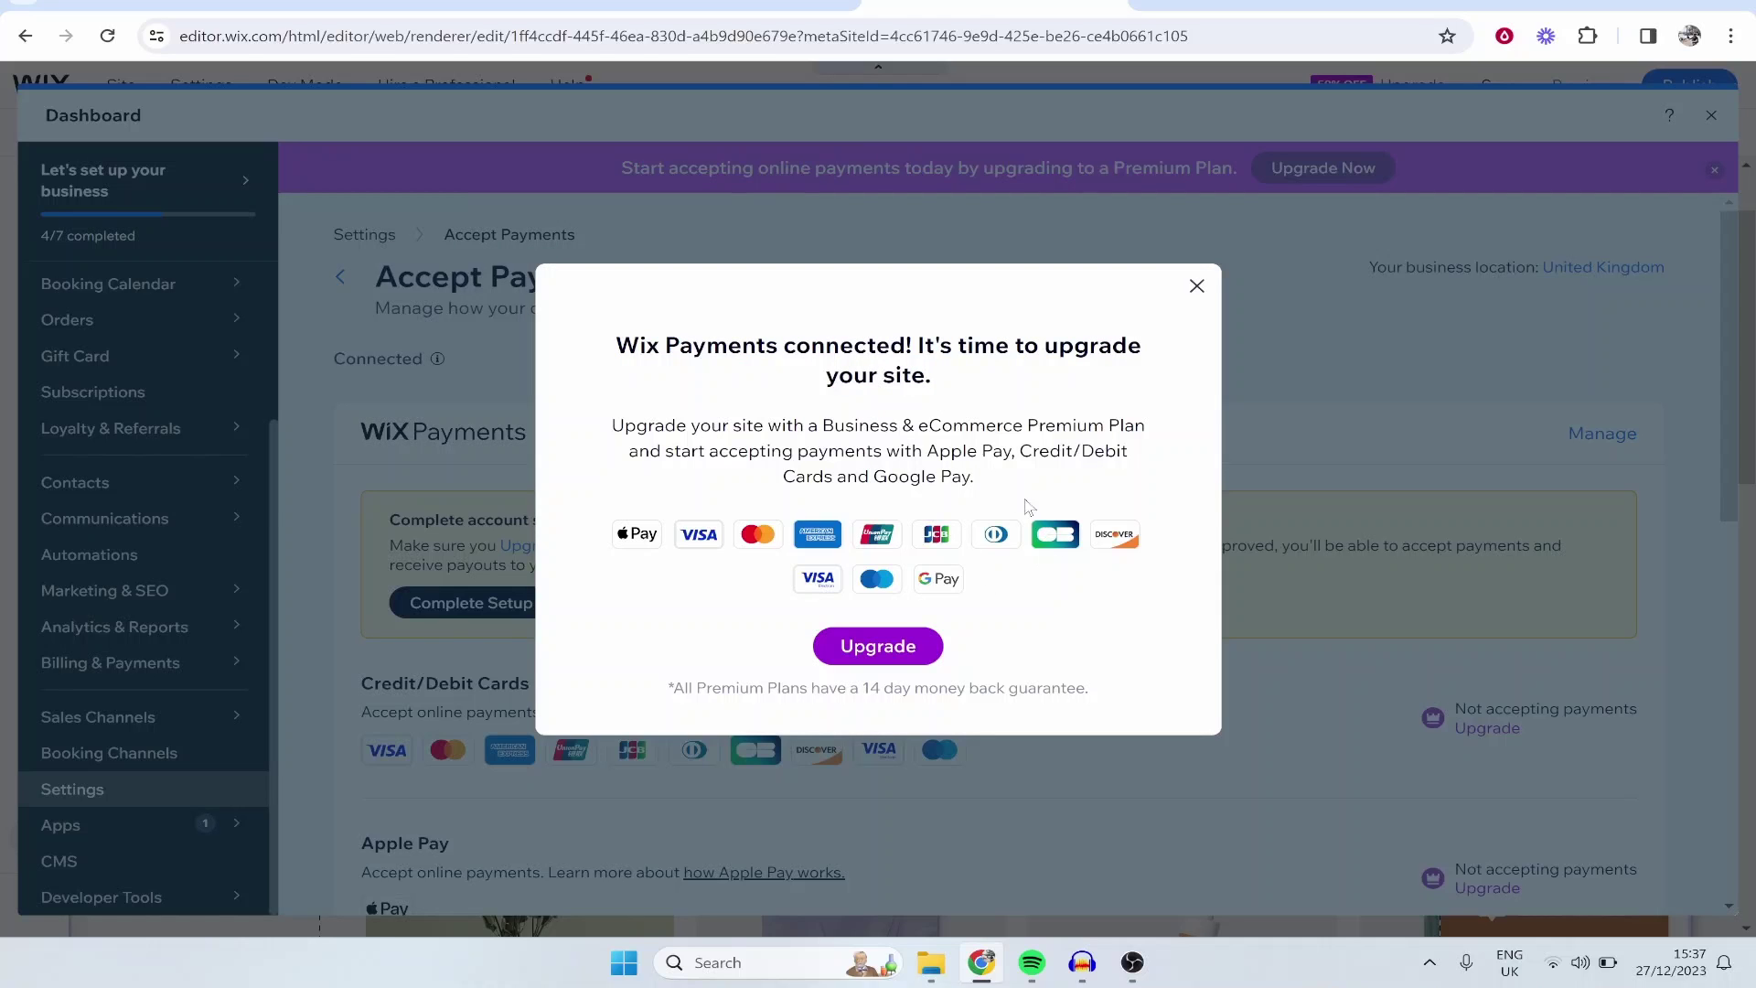
click(1197, 287)
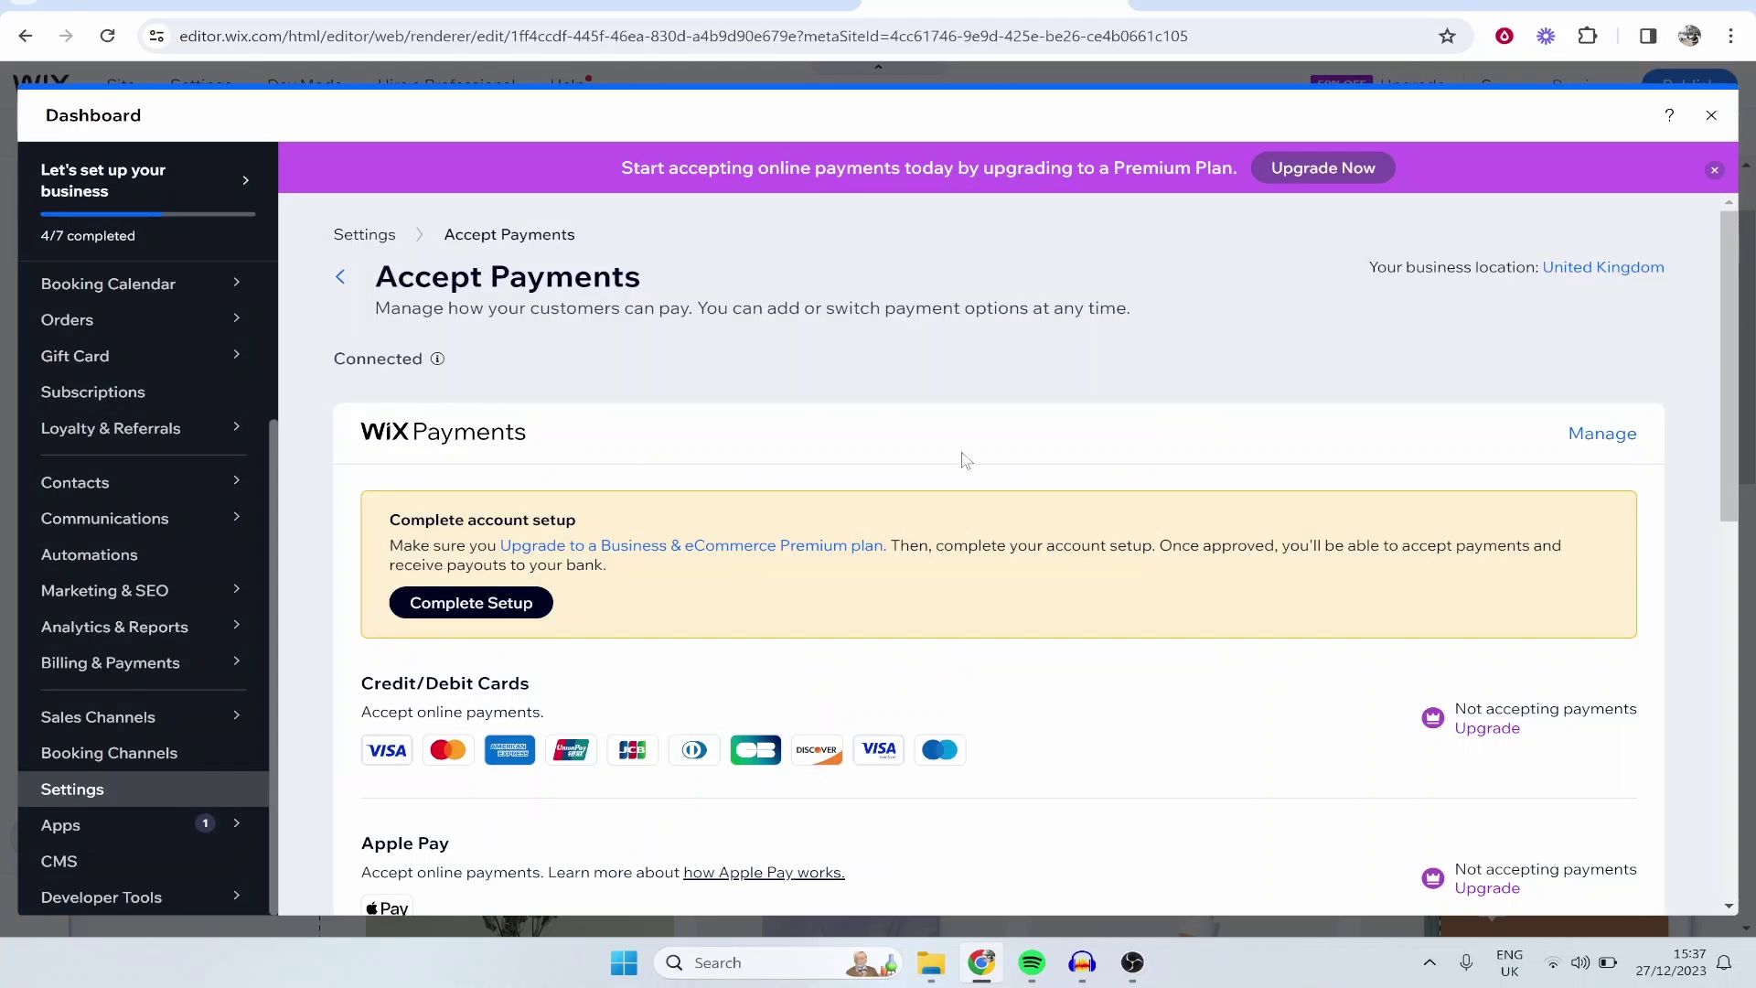
scroll(910, 494, down, 2)
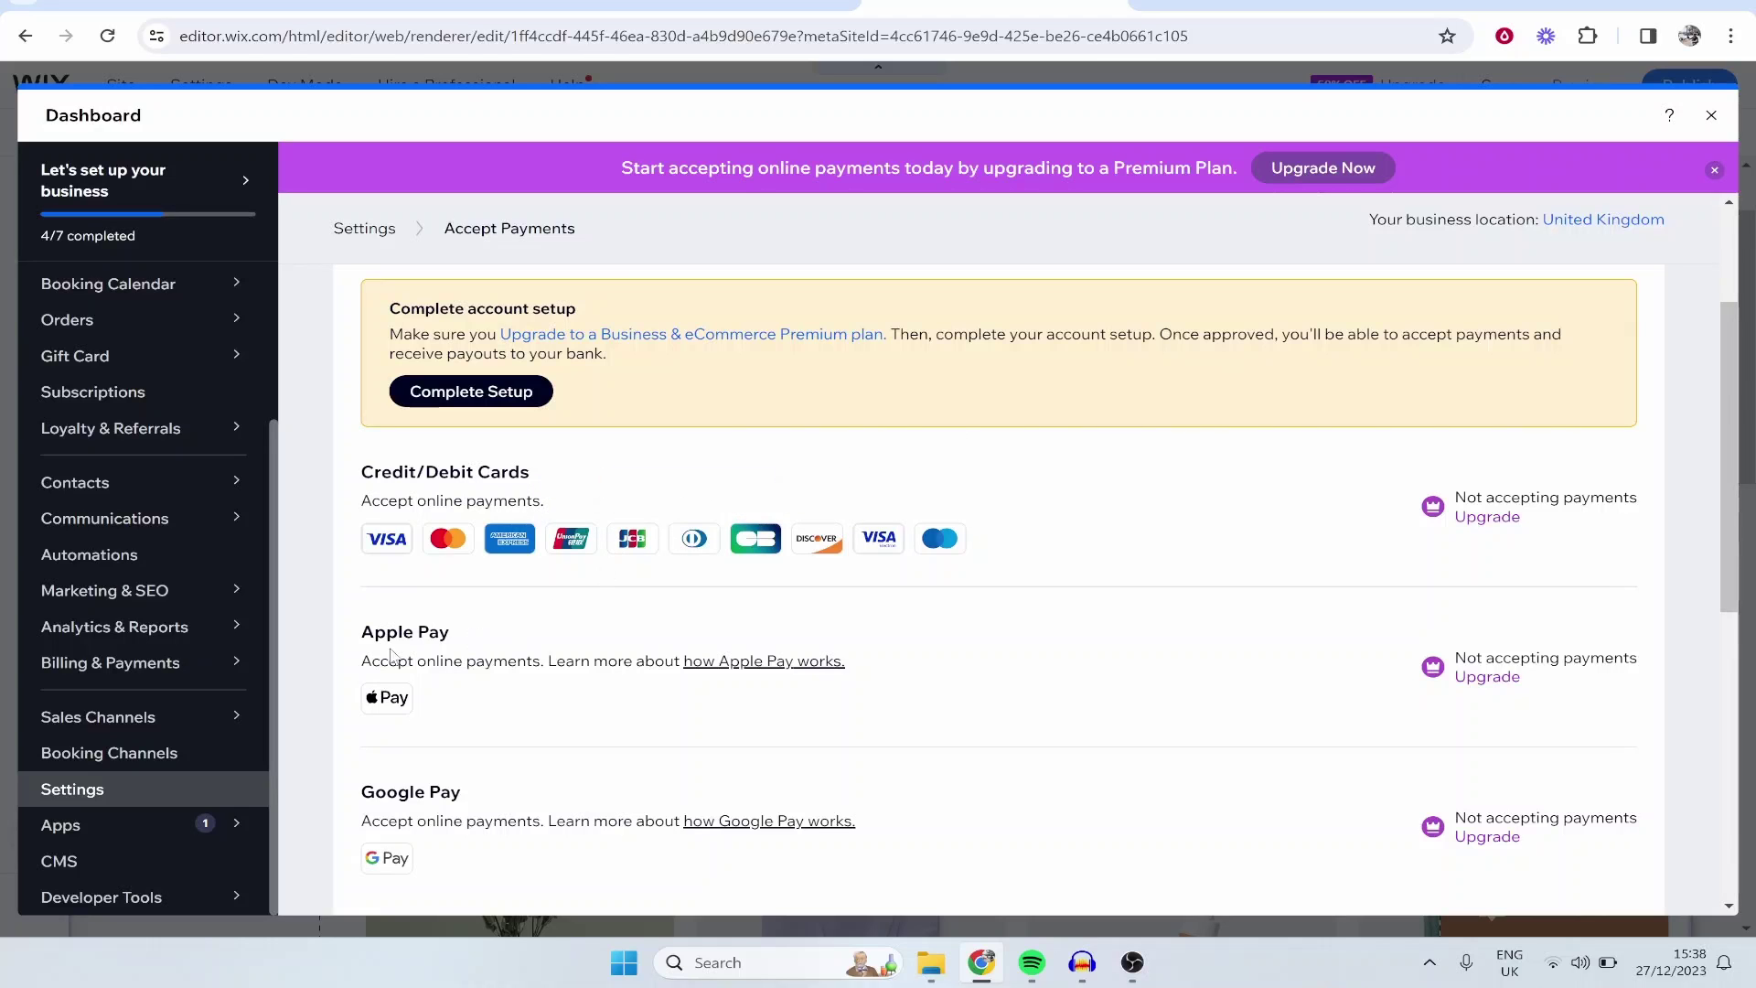
scroll(494, 640, down, 5)
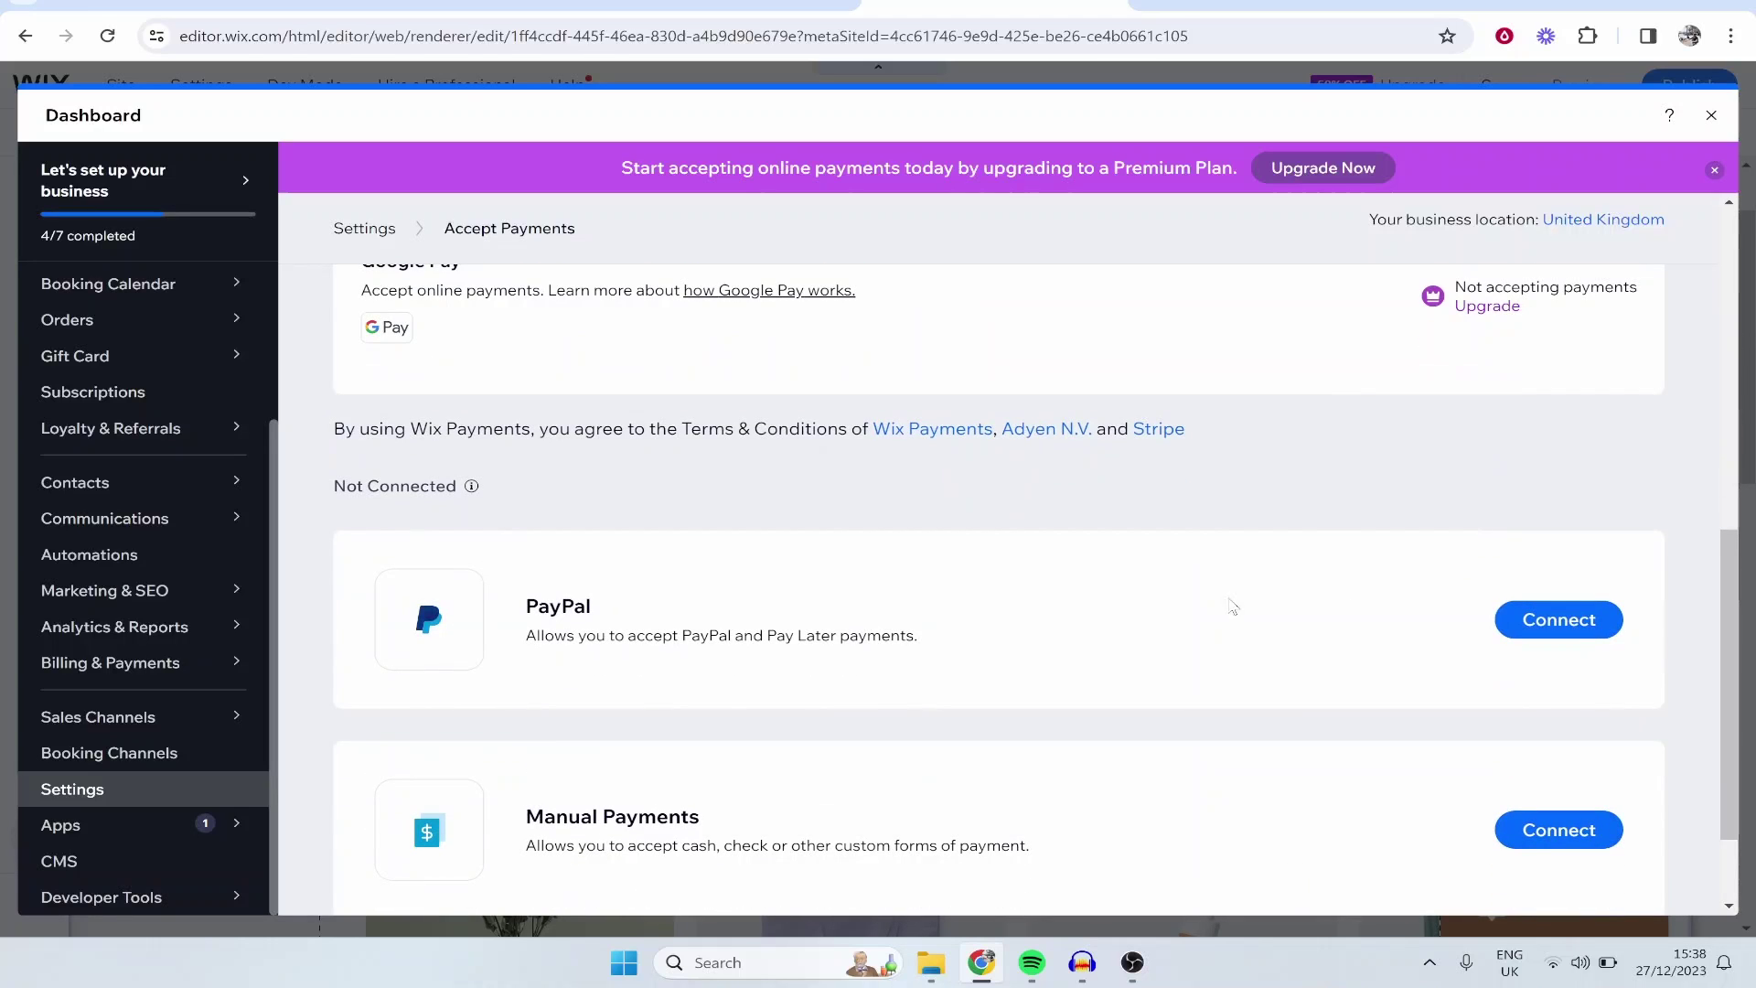
click(1577, 617)
scroll(905, 622, down, 5)
scroll(757, 652, up, 5)
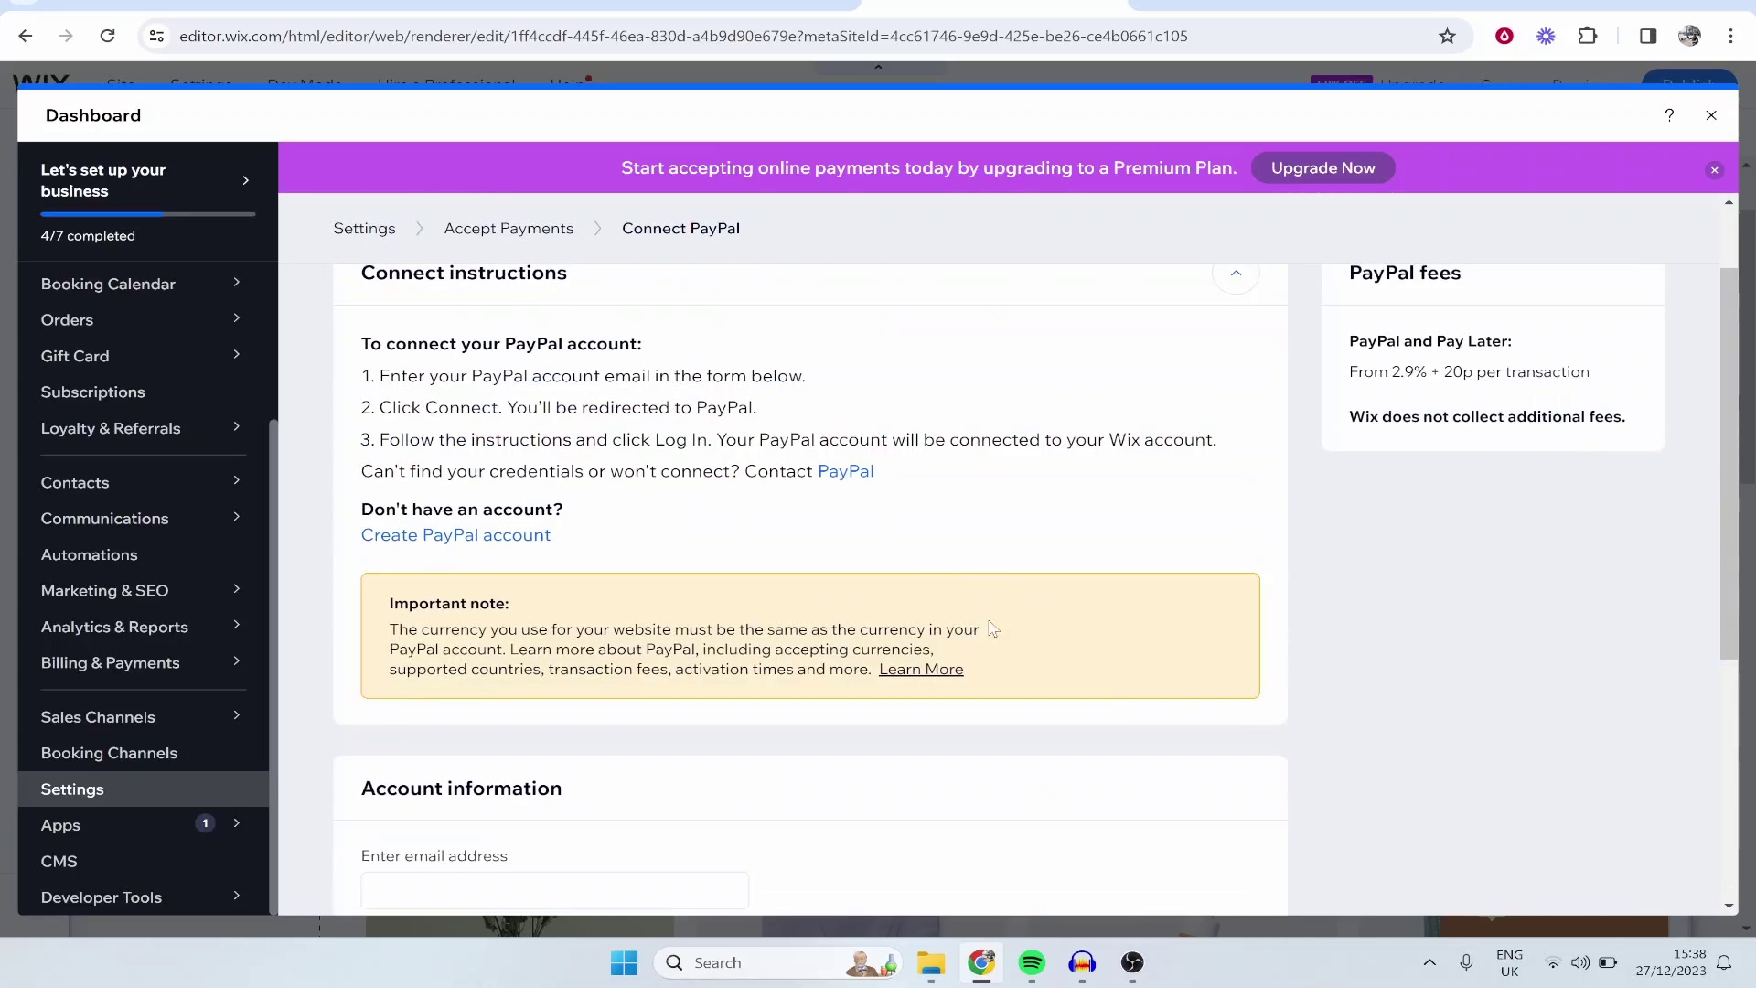
drag(1350, 477, 1628, 485)
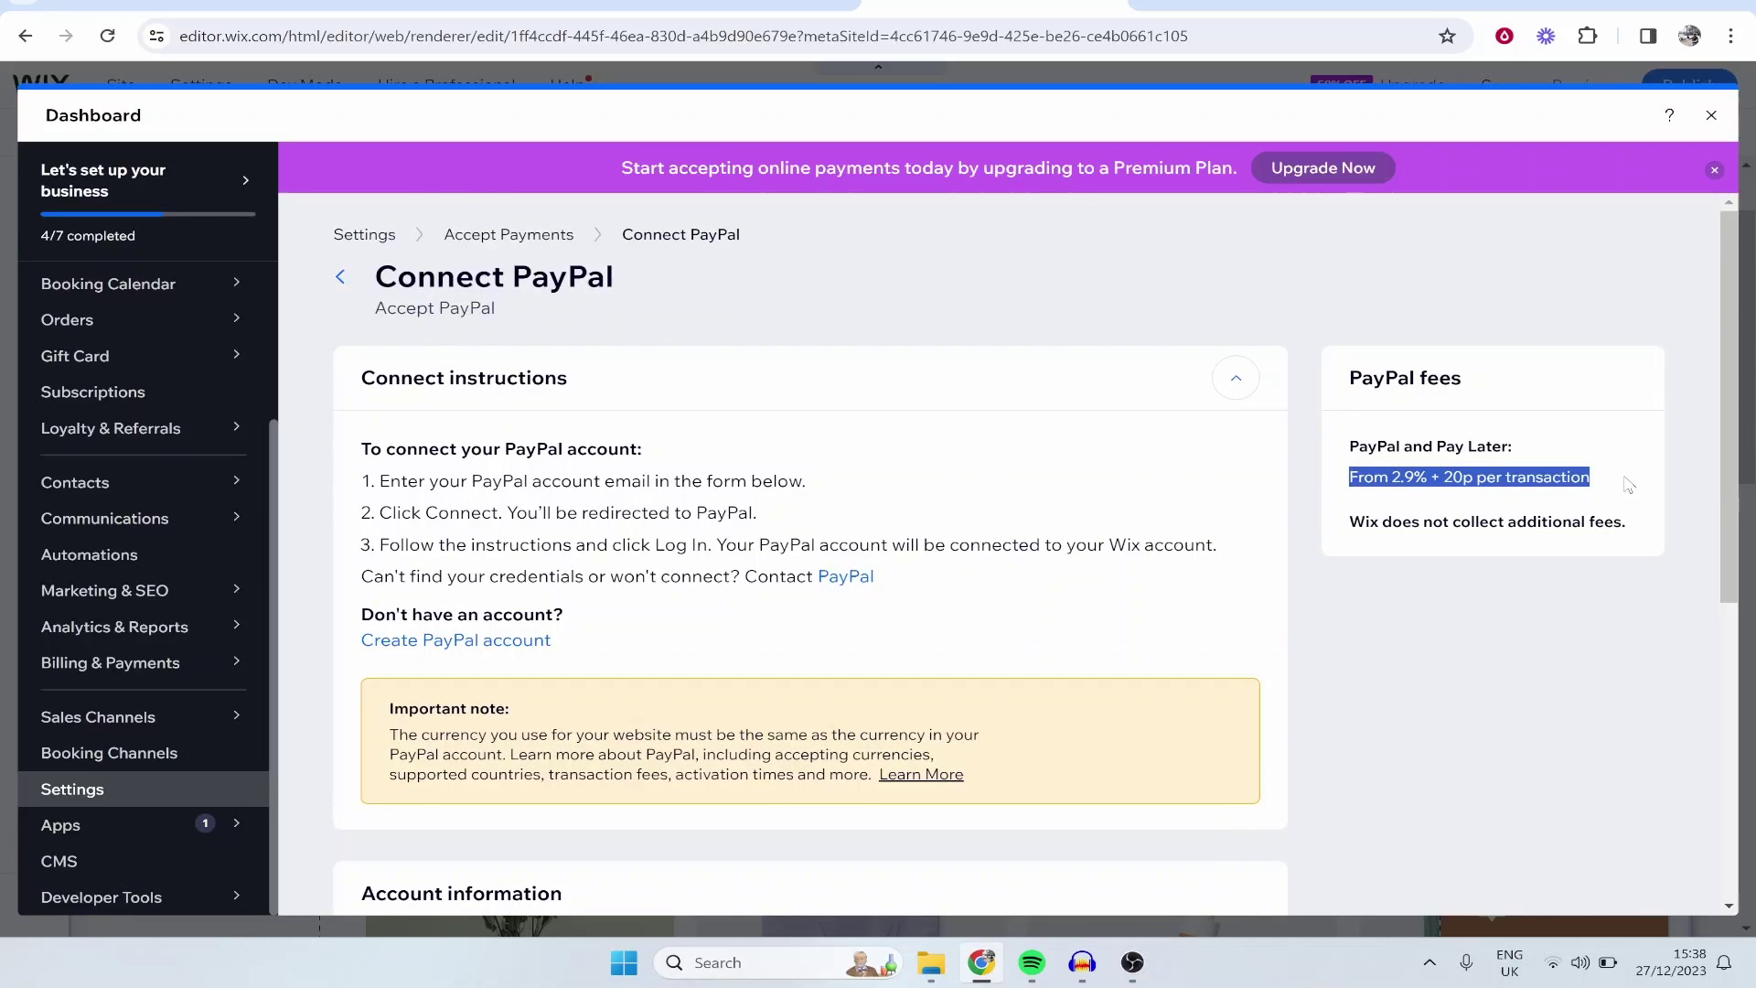
click(1591, 471)
scroll(851, 539, down, 5)
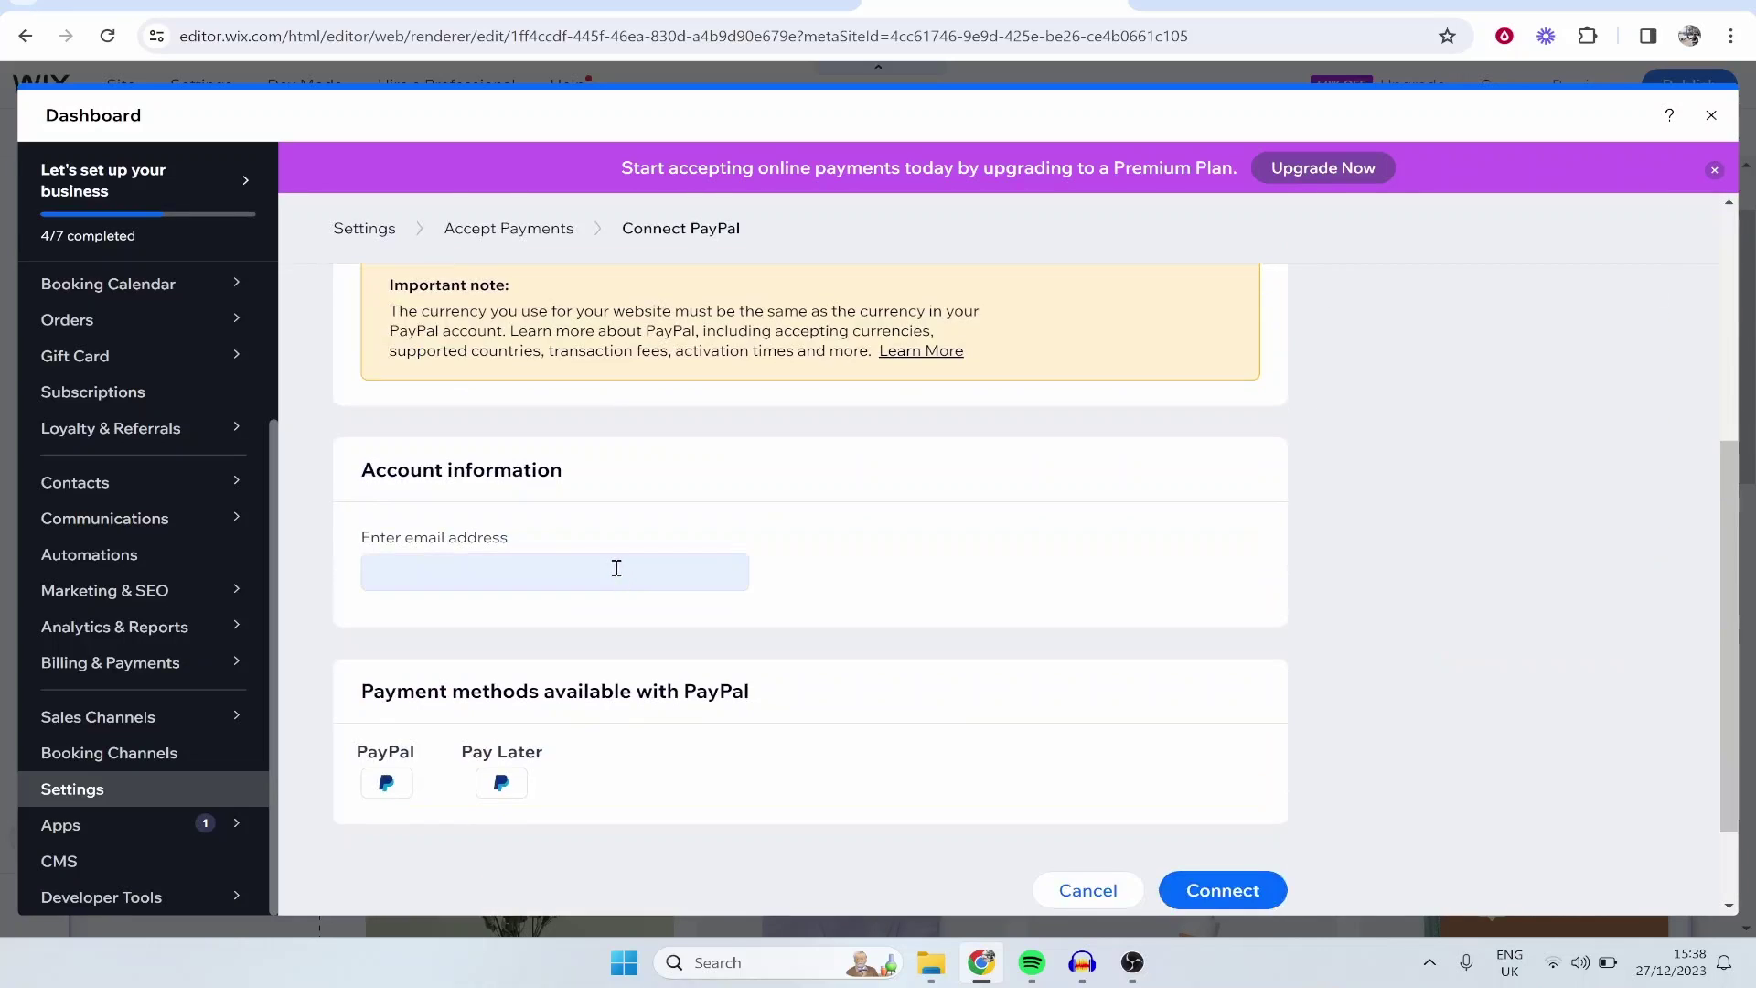
click(672, 553)
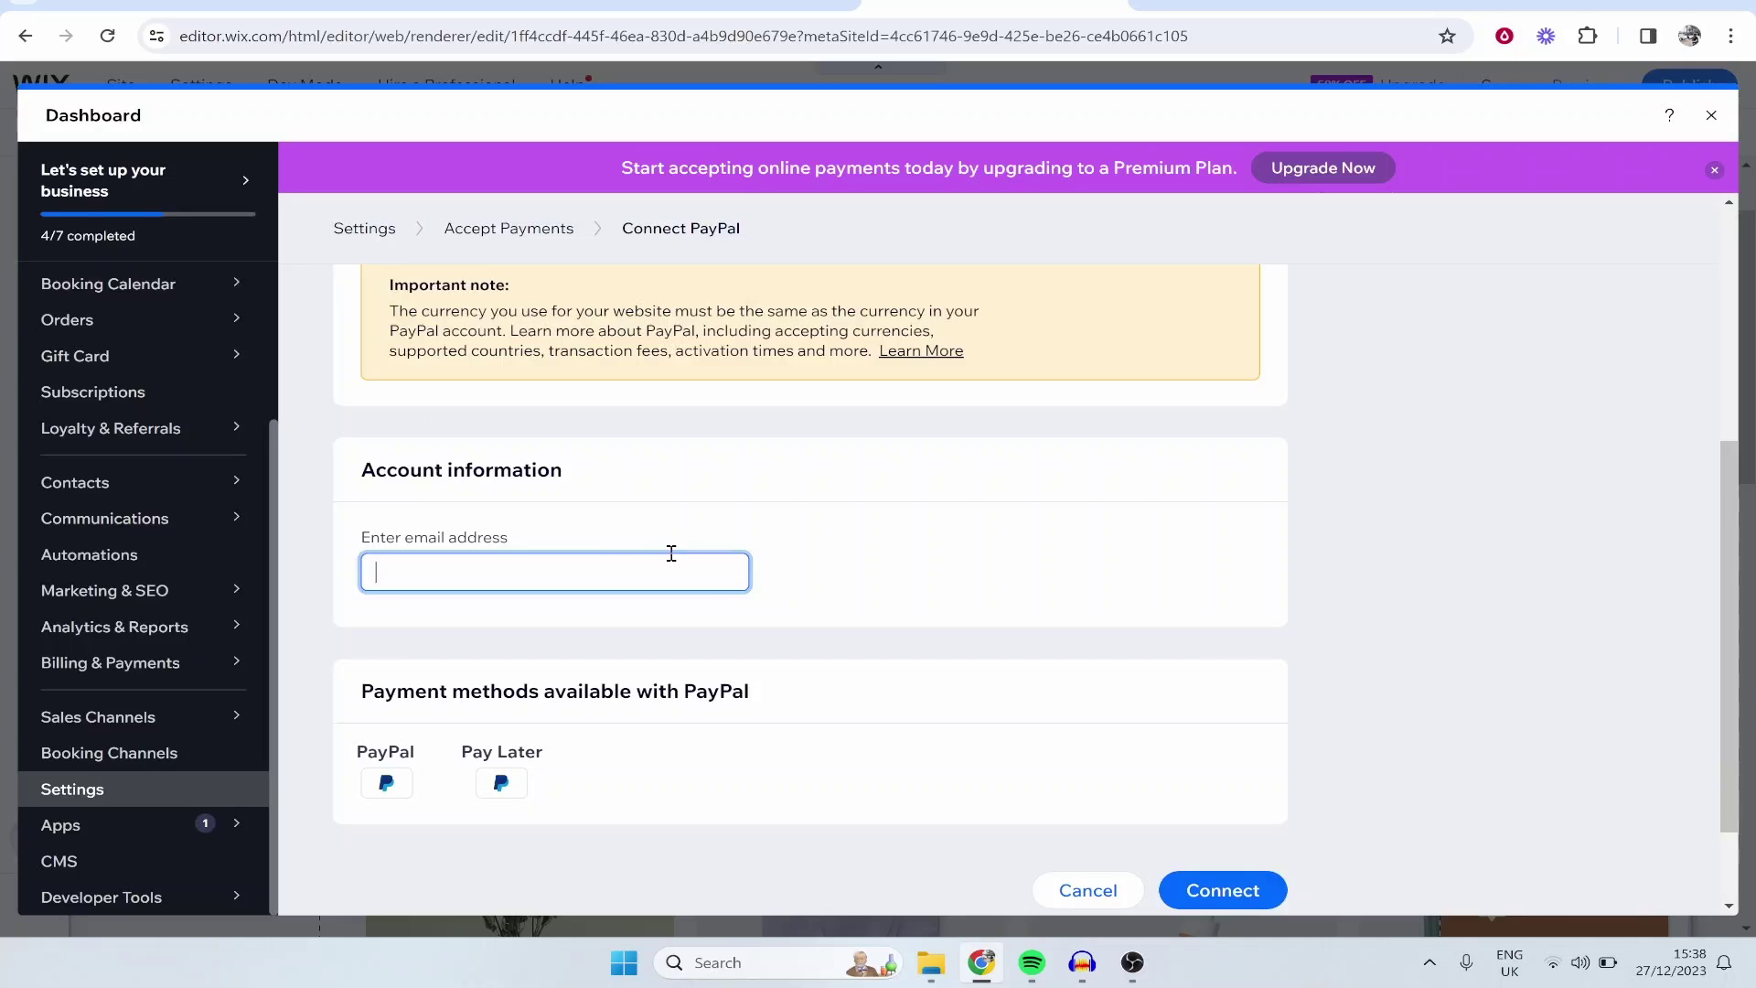
click(389, 788)
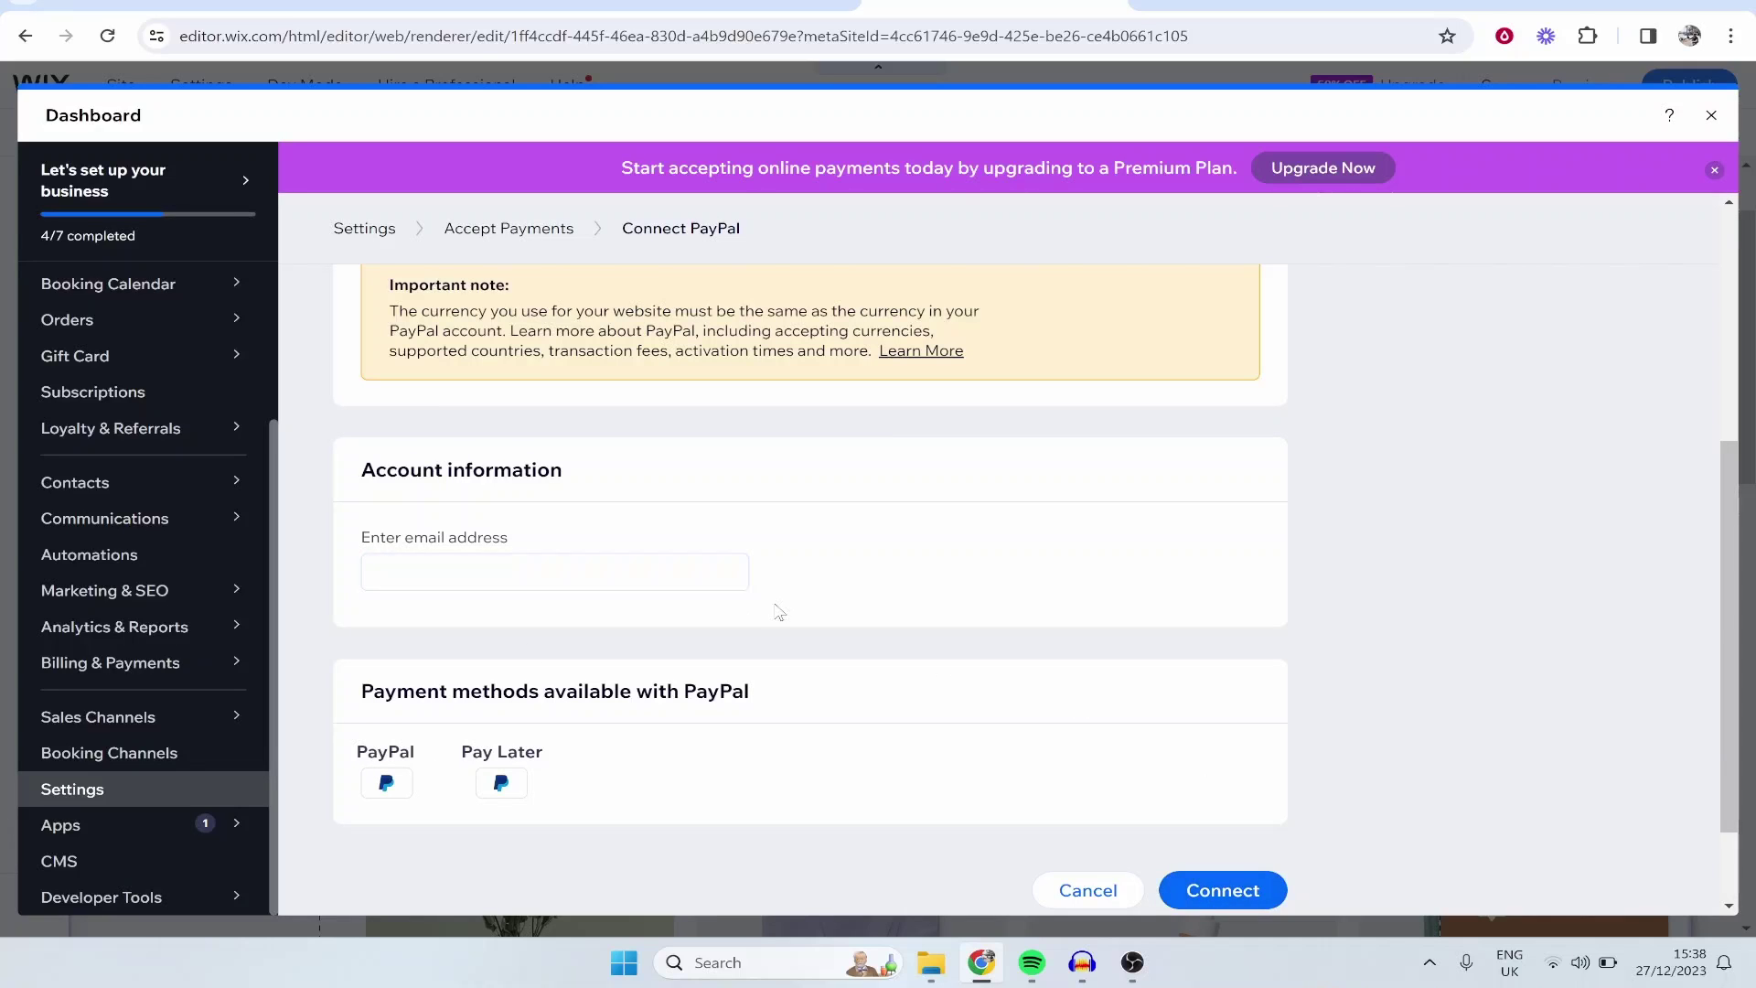
scroll(775, 615, up, 5)
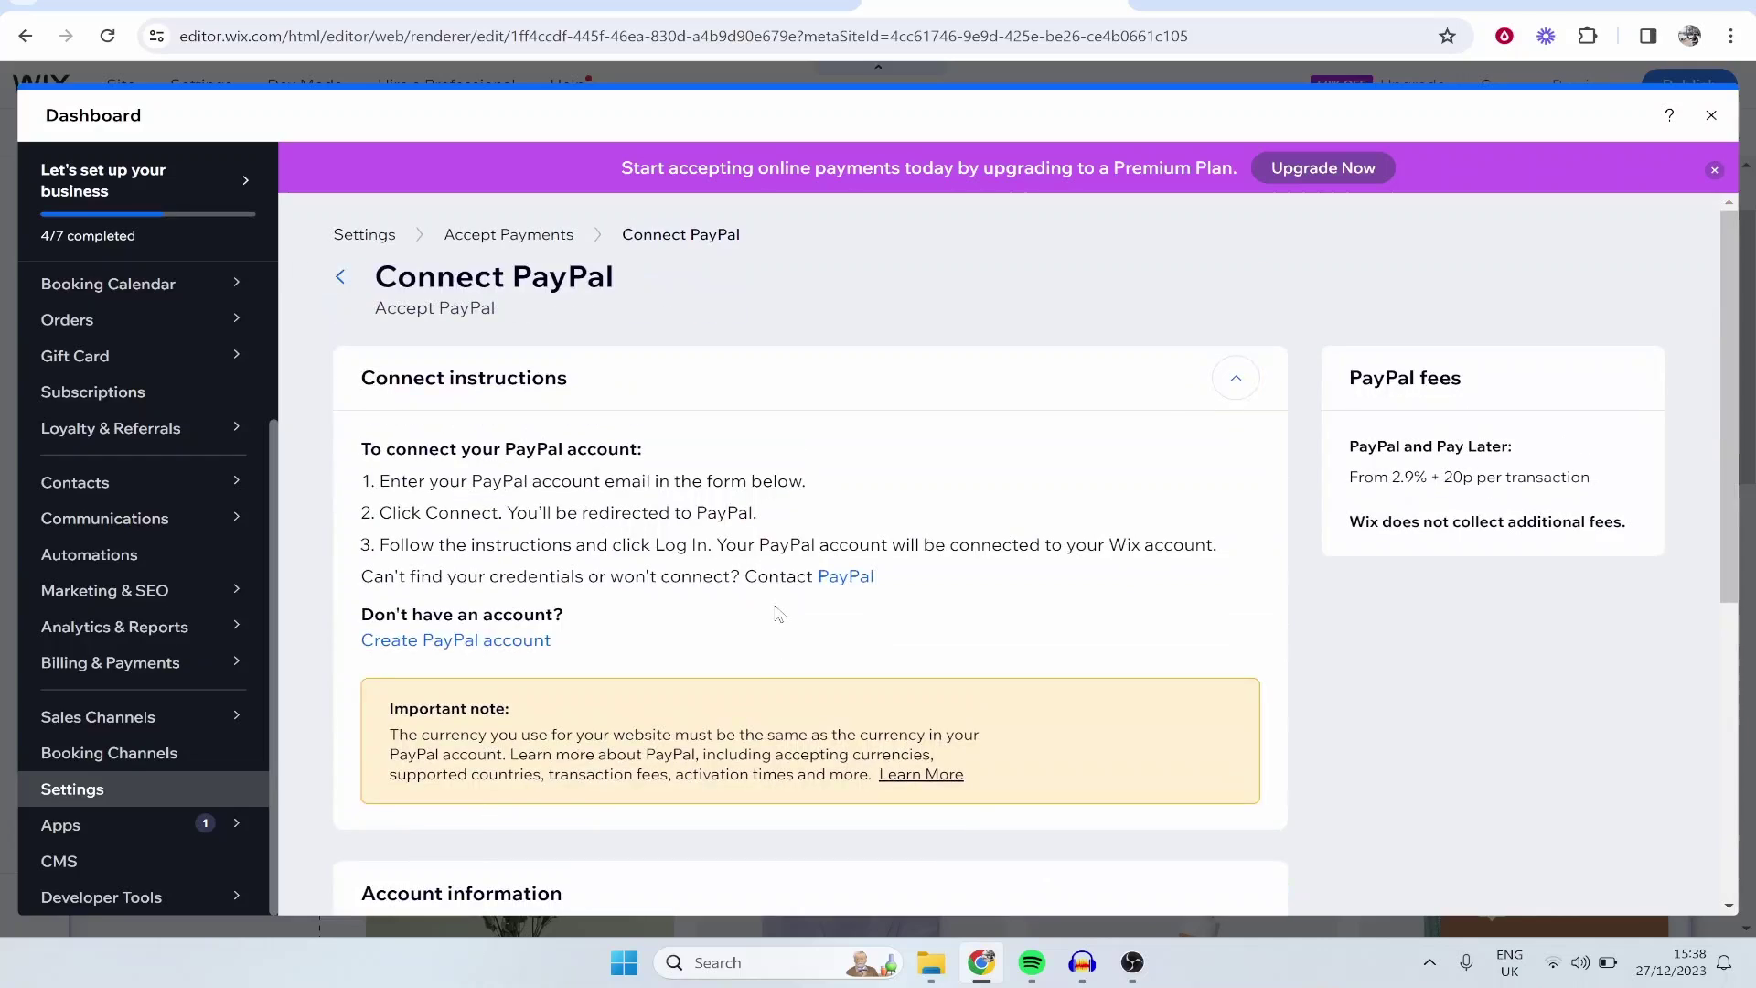
Step: Close the dashboard, check the product gallery on the category page, and publish the site
click(1711, 116)
scroll(986, 698, down, 2)
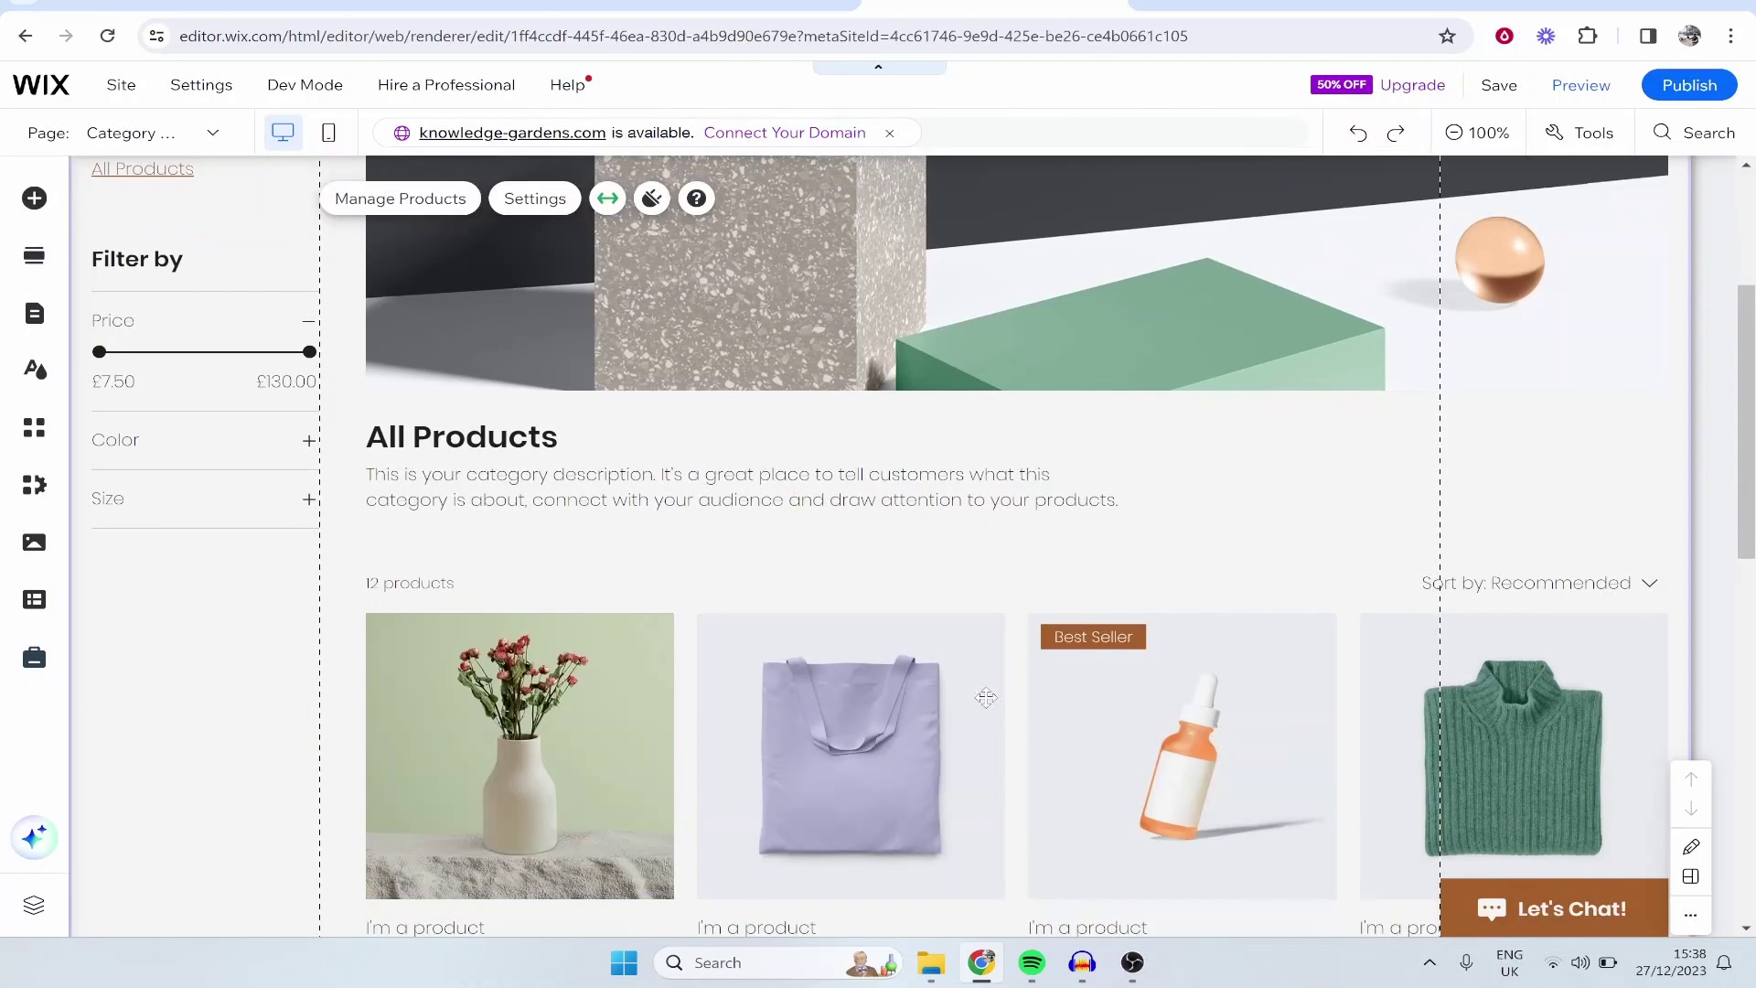
scroll(986, 698, down, 4)
scroll(750, 626, down, 4)
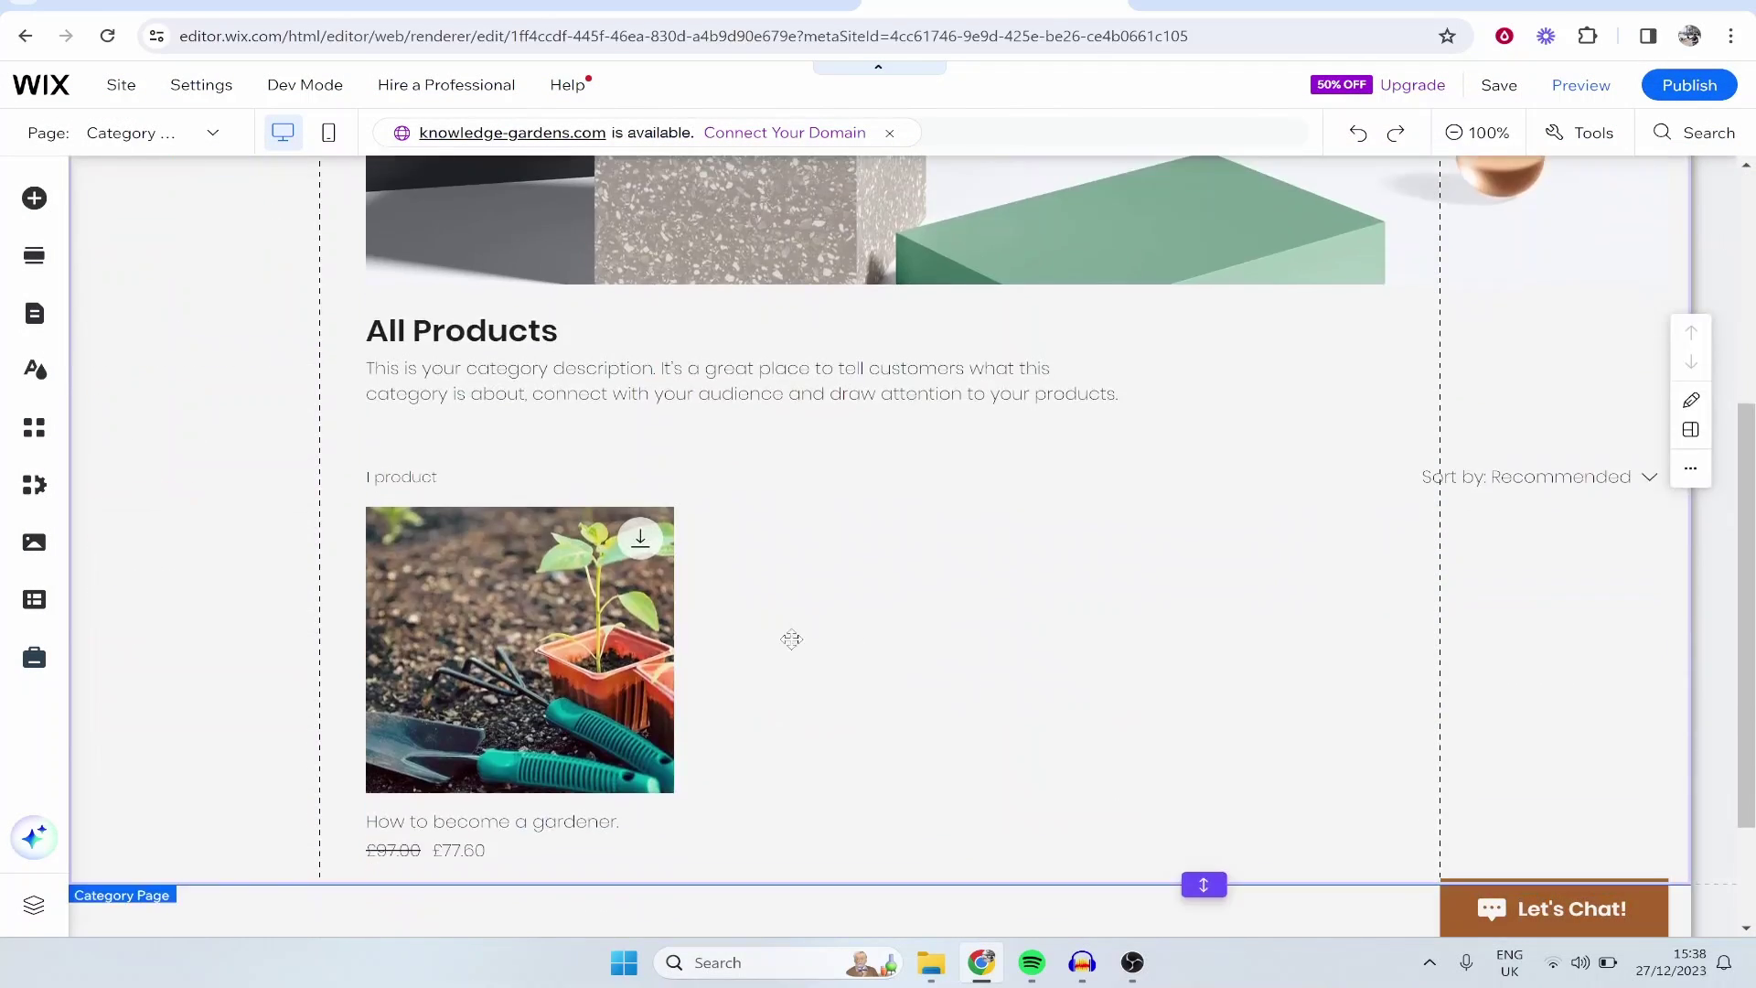
click(750, 626)
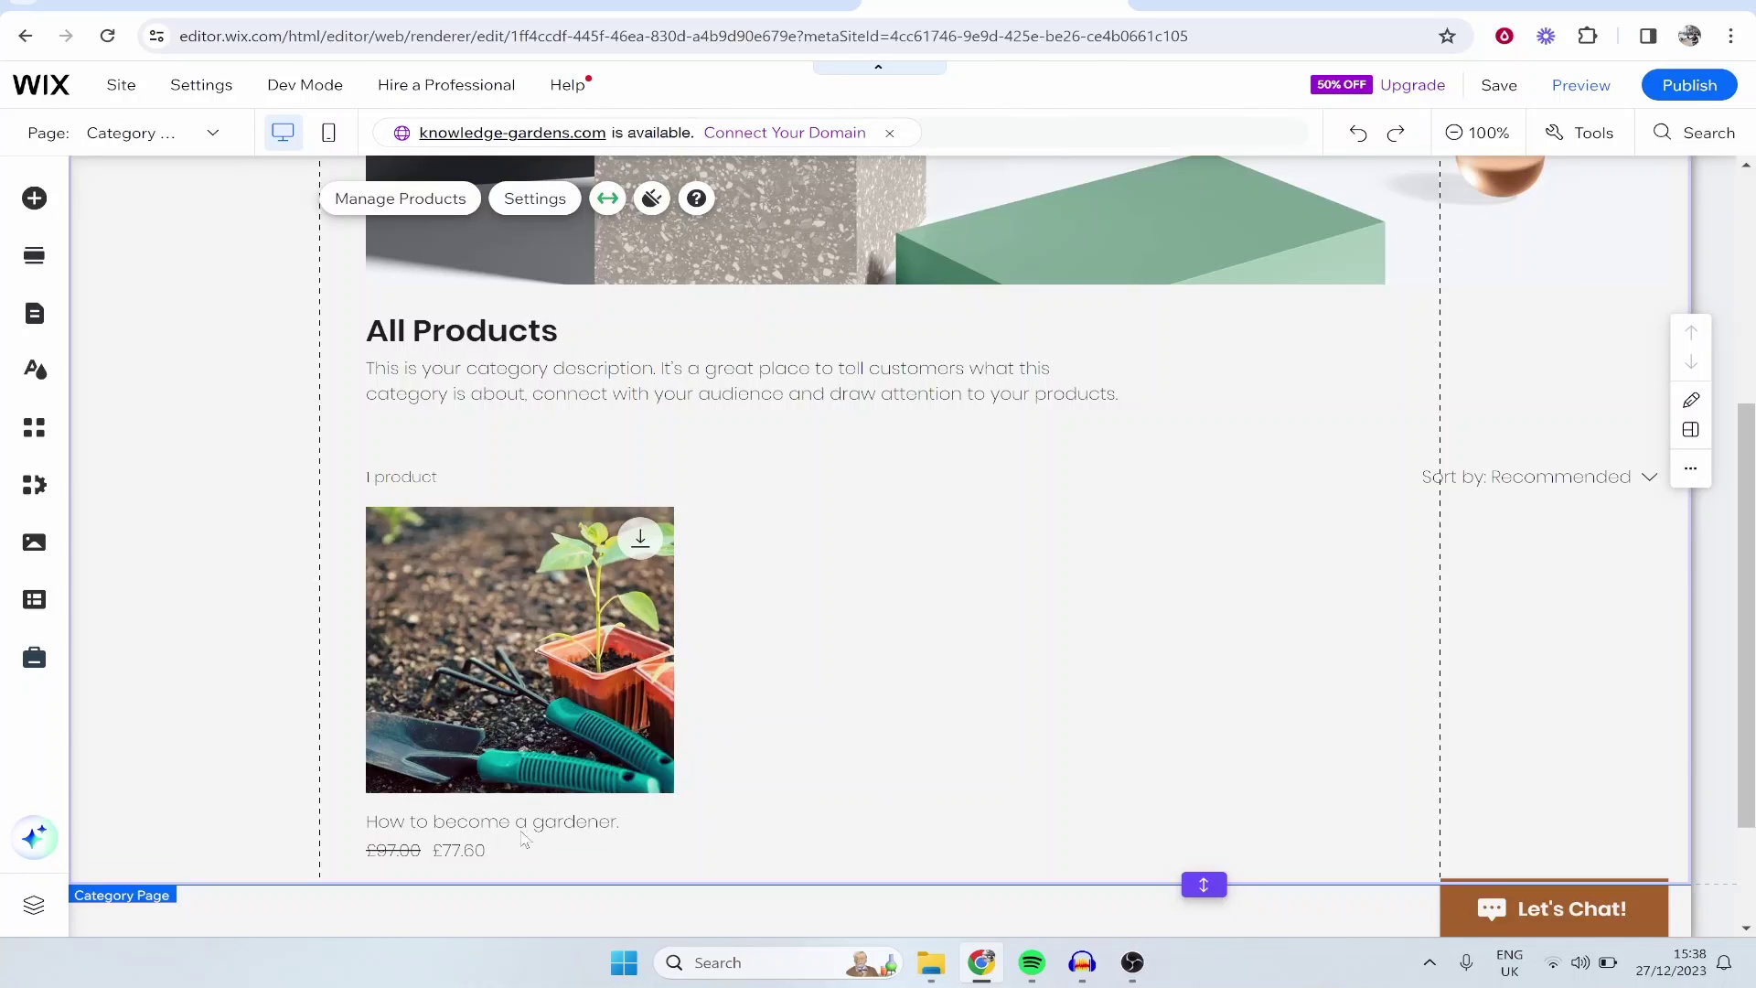
scroll(520, 827, down, 2)
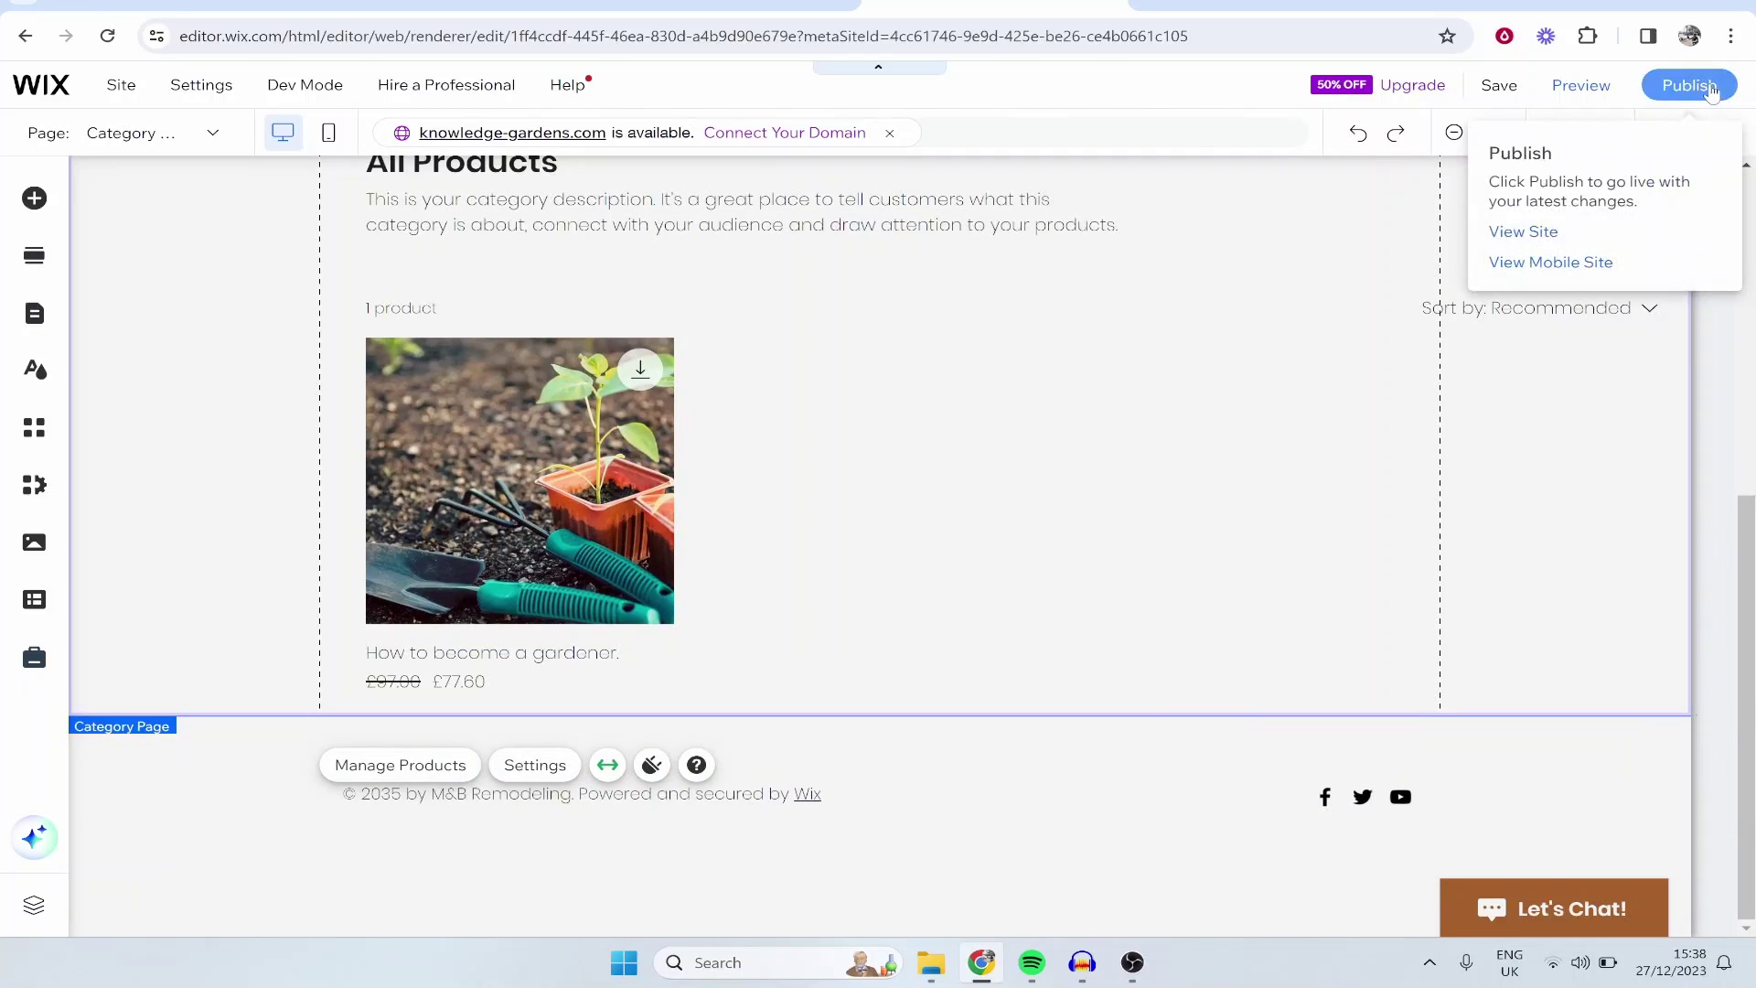
click(1713, 94)
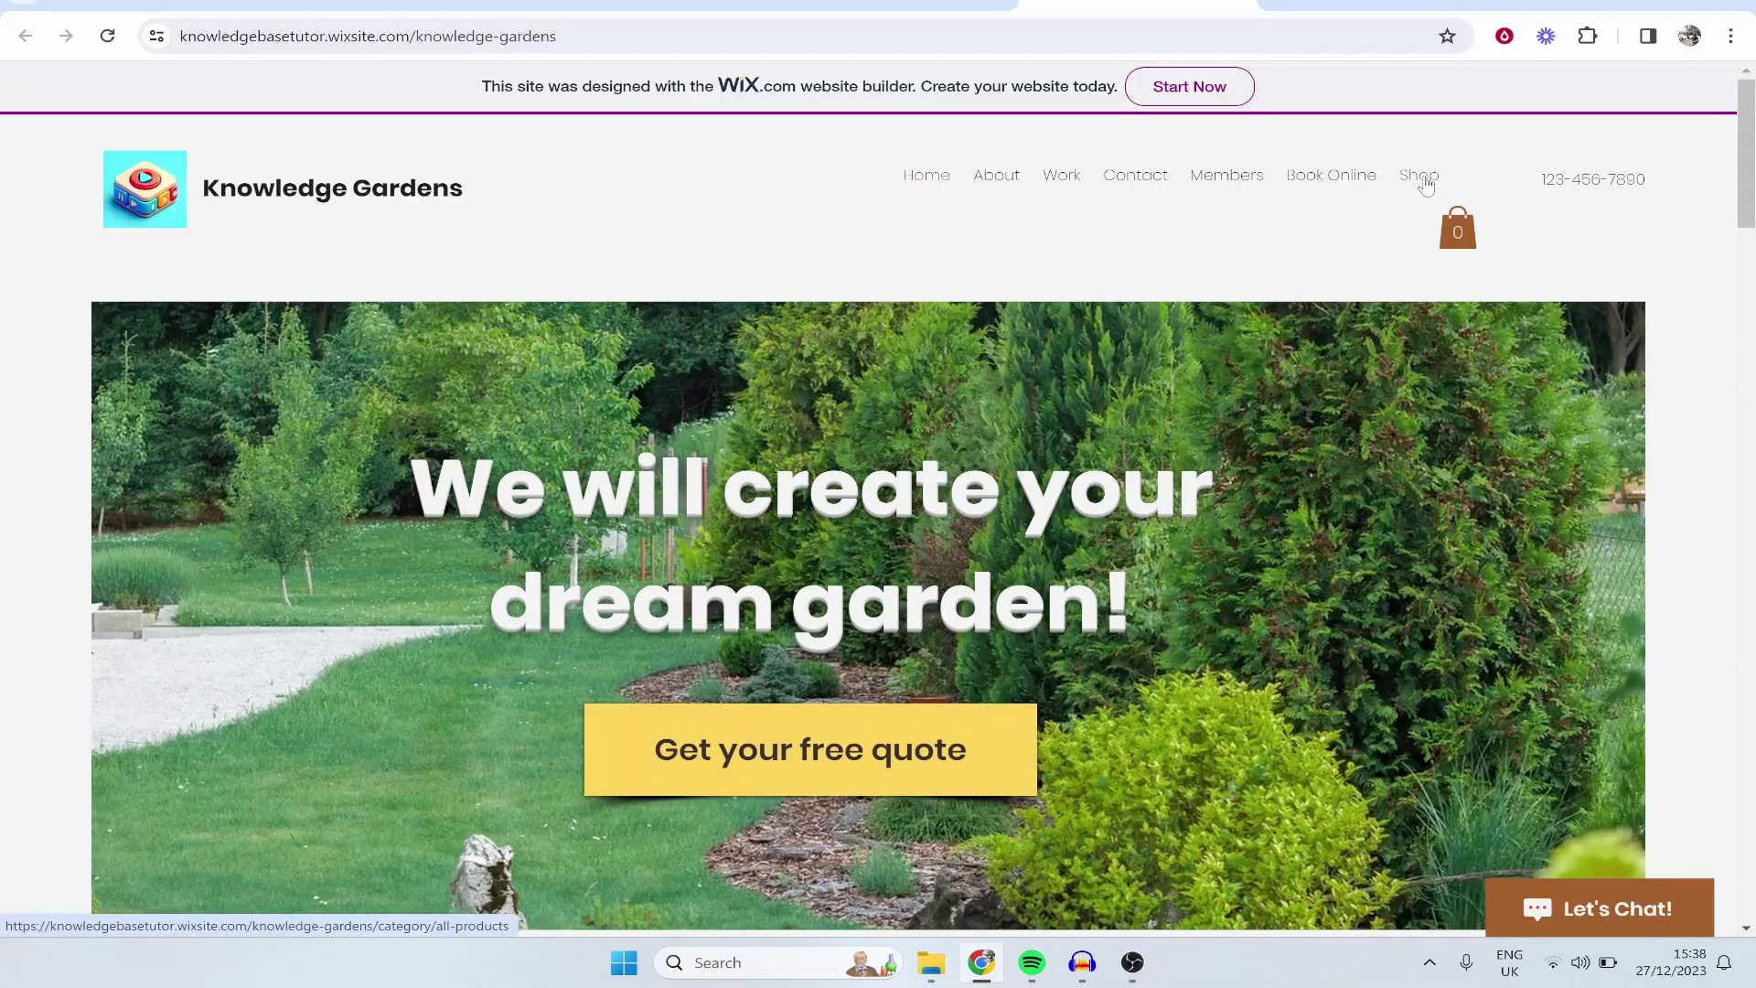
Step: On the live site, open the 'How to become a gardener.' course from the Shop page
click(1417, 177)
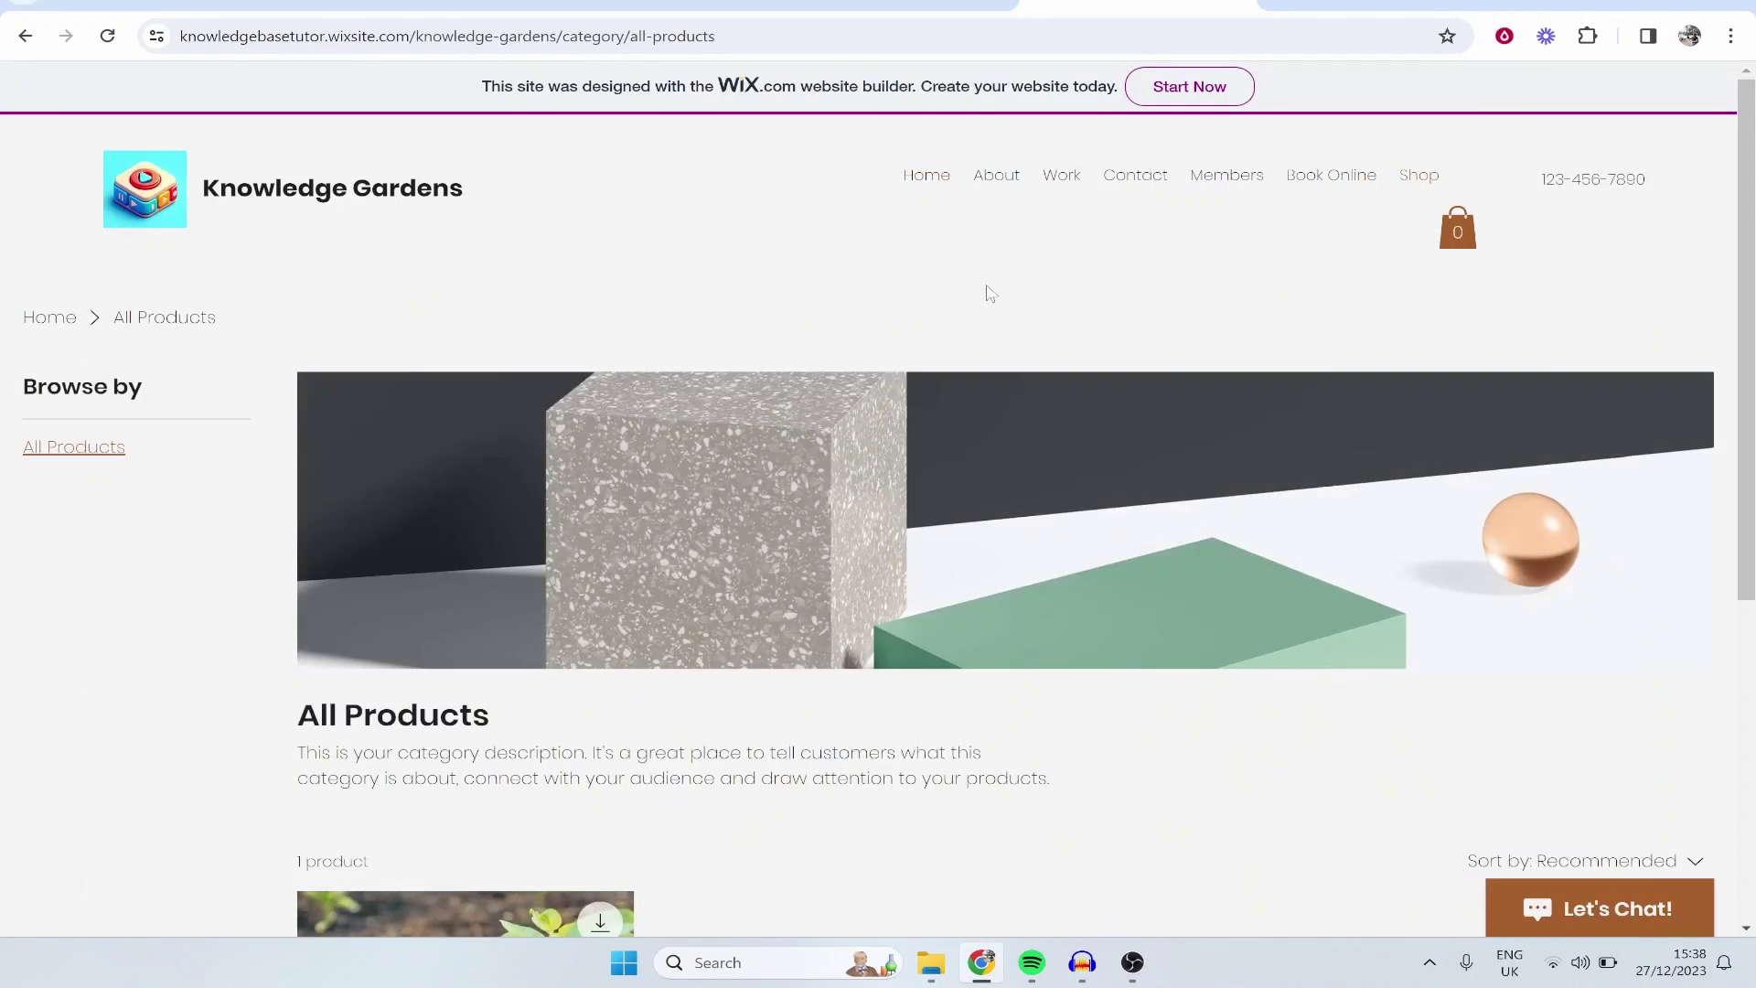
scroll(982, 395, down, 2)
scroll(729, 550, up, 2)
drag(489, 716, 387, 719)
click(430, 724)
scroll(459, 611, down, 3)
click(477, 775)
Step: Add the £77.60 course to the cart and view the full cart page
scroll(477, 775, down, 2)
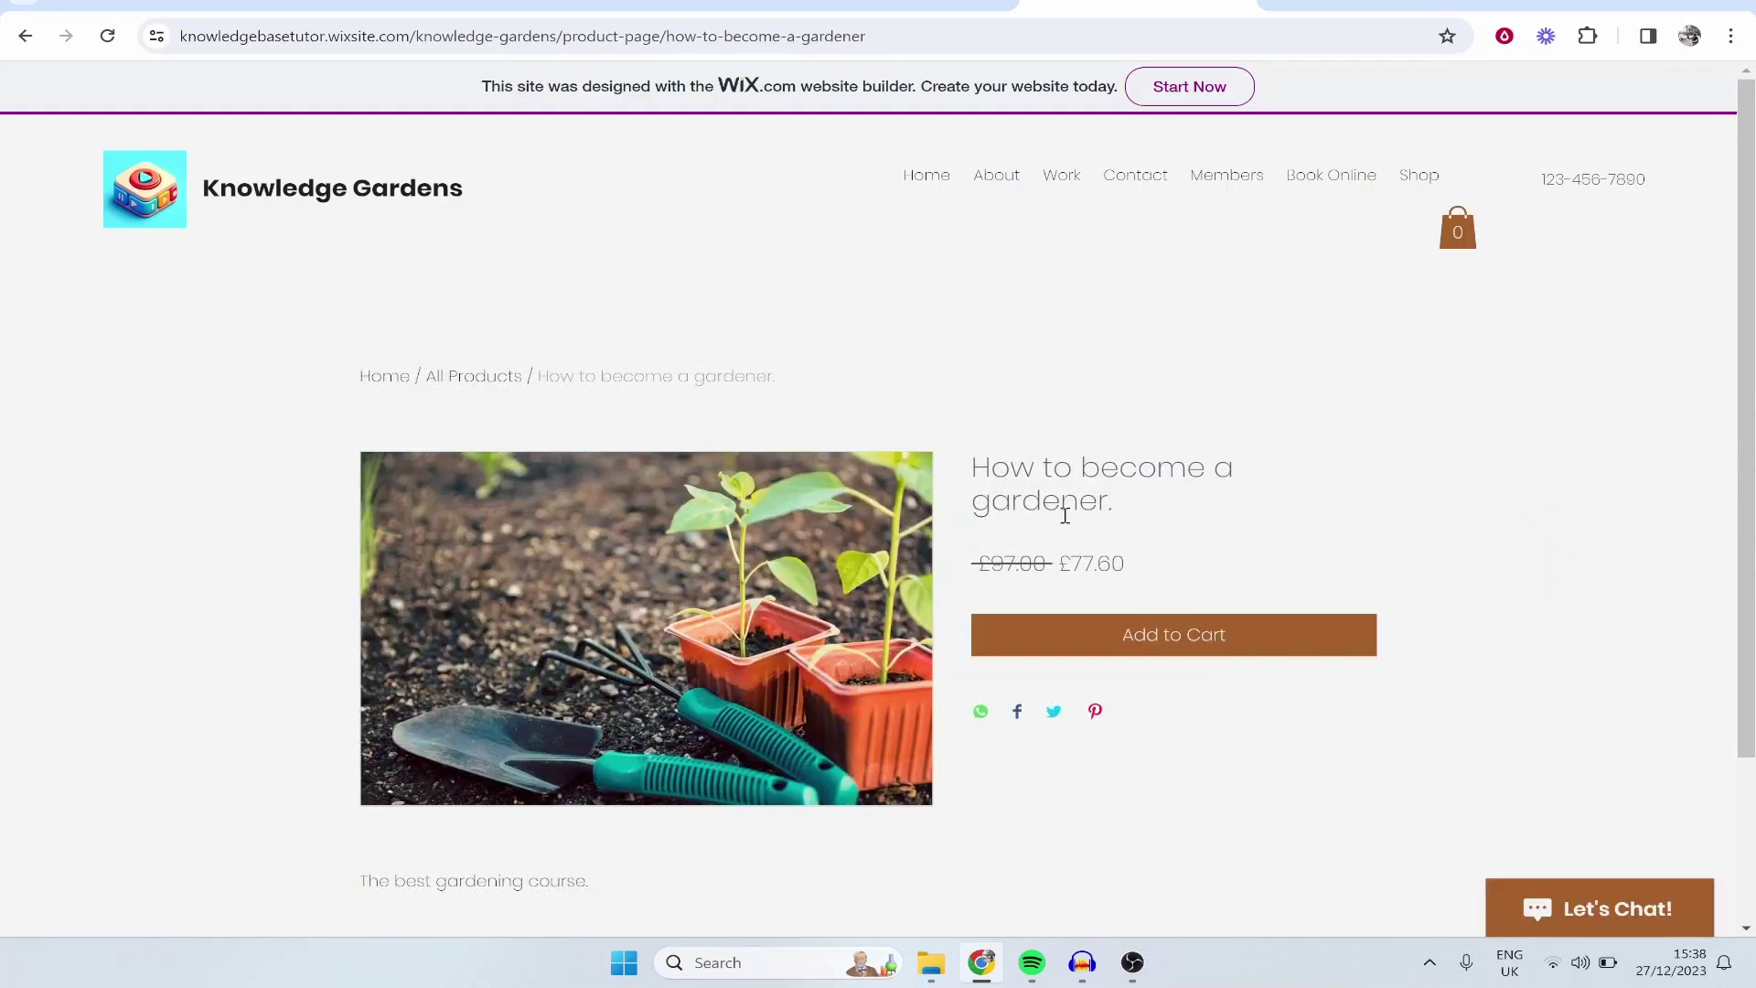
drag(1146, 508, 1005, 468)
click(929, 472)
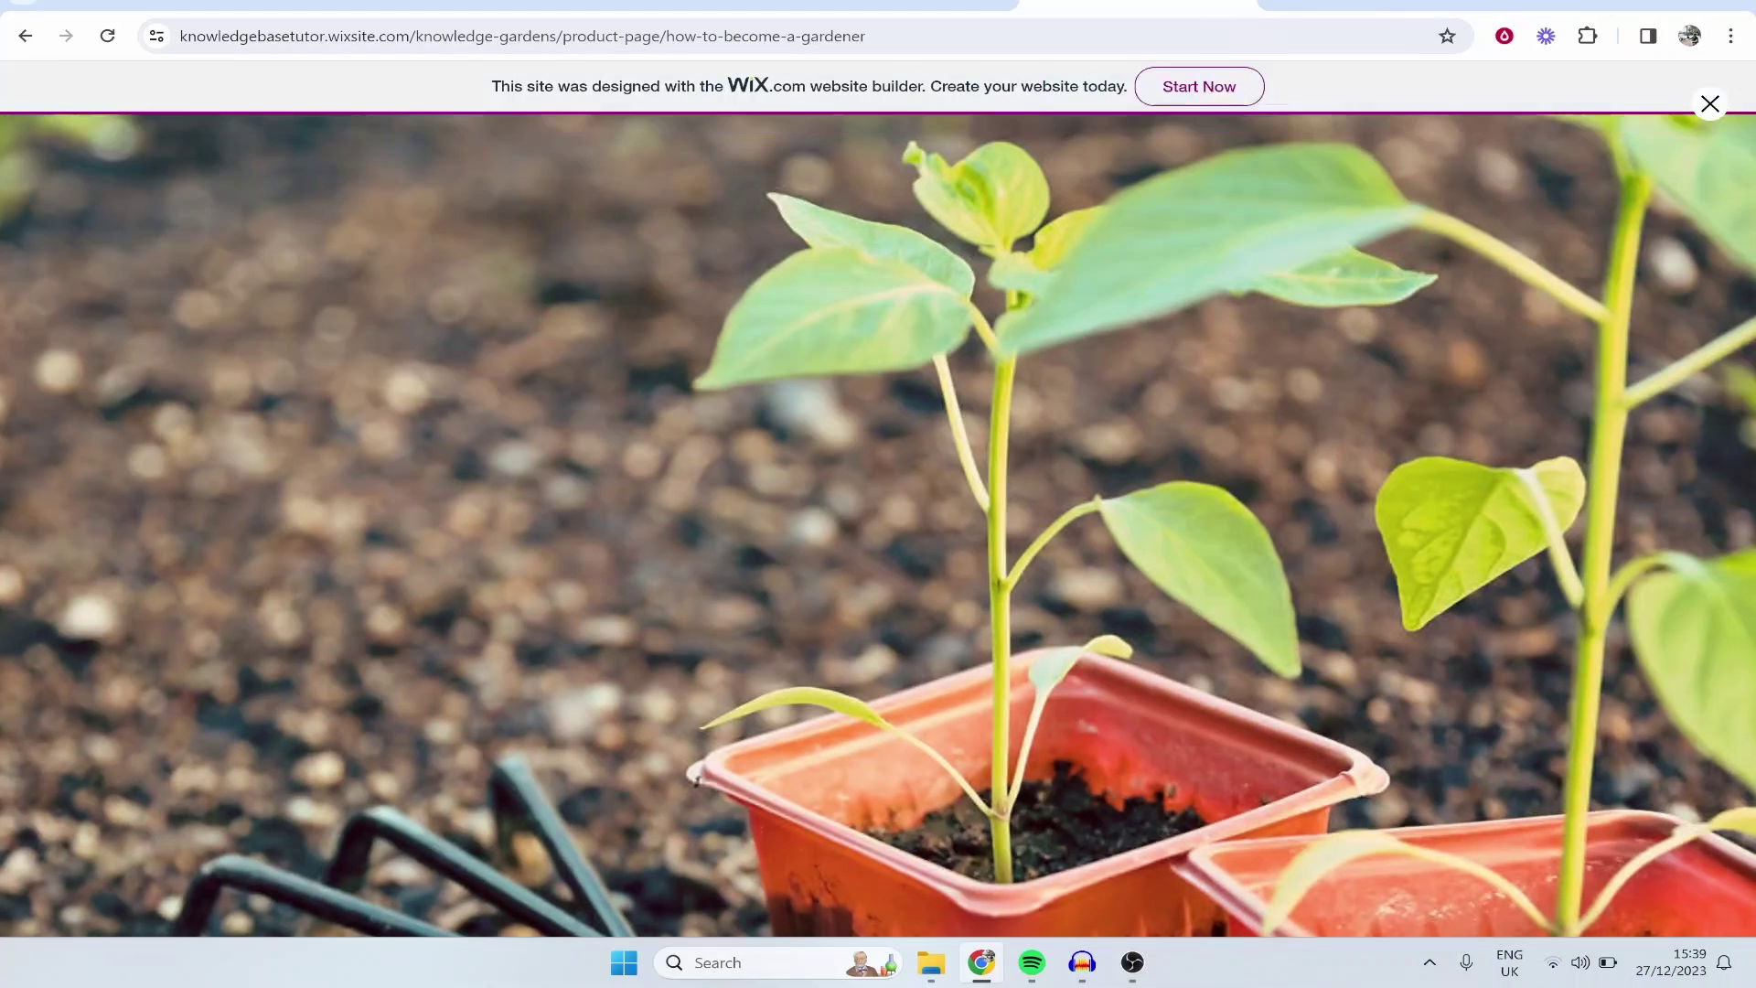
key(Escape)
click(1224, 430)
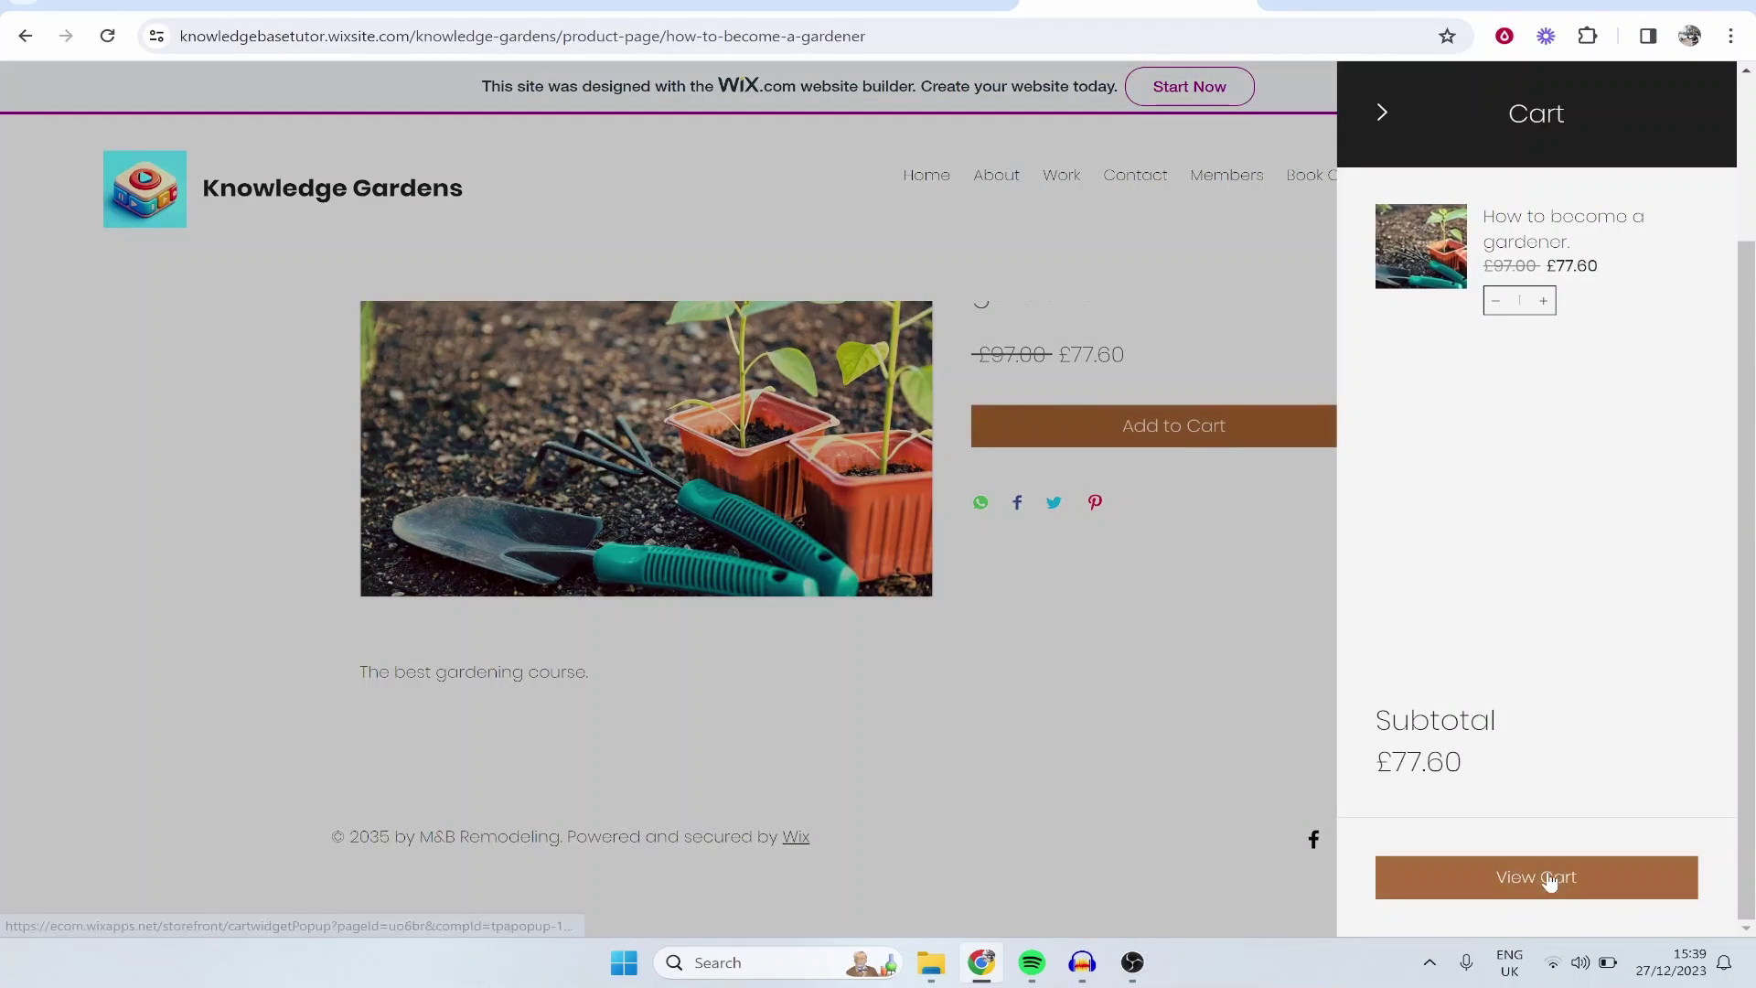
click(1552, 880)
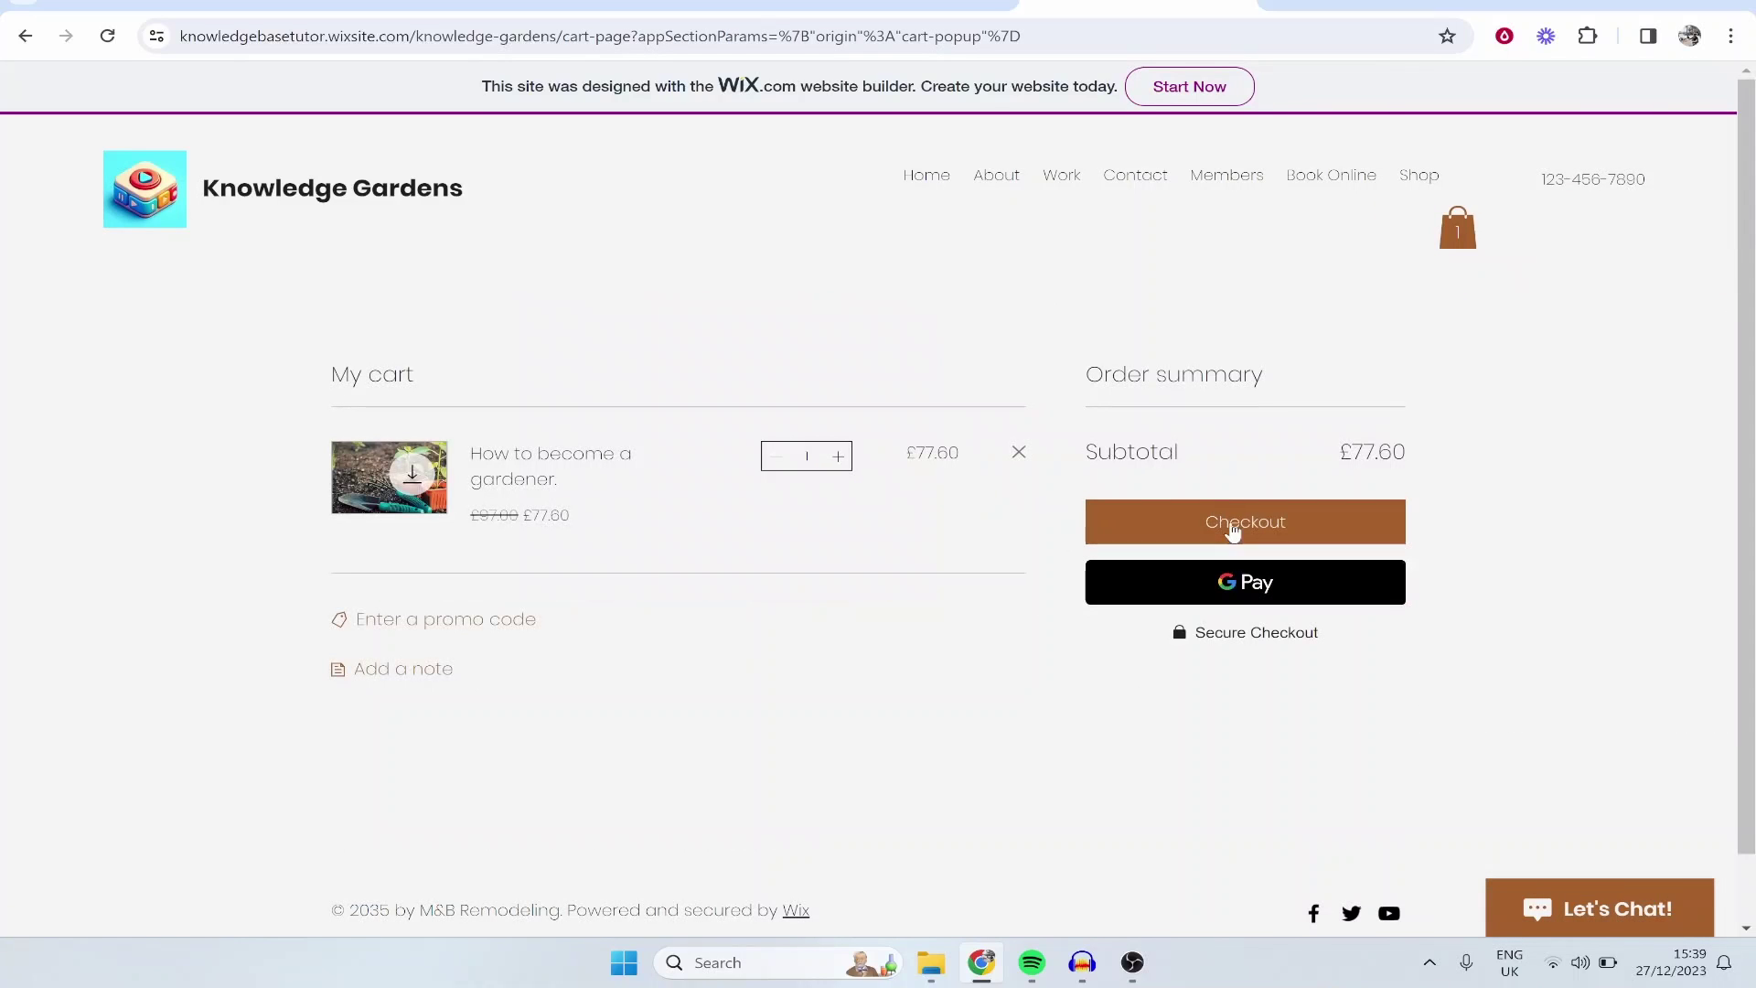
Step: Attempt checkout and dismiss the warning that the store can't accept online orders
click(1248, 534)
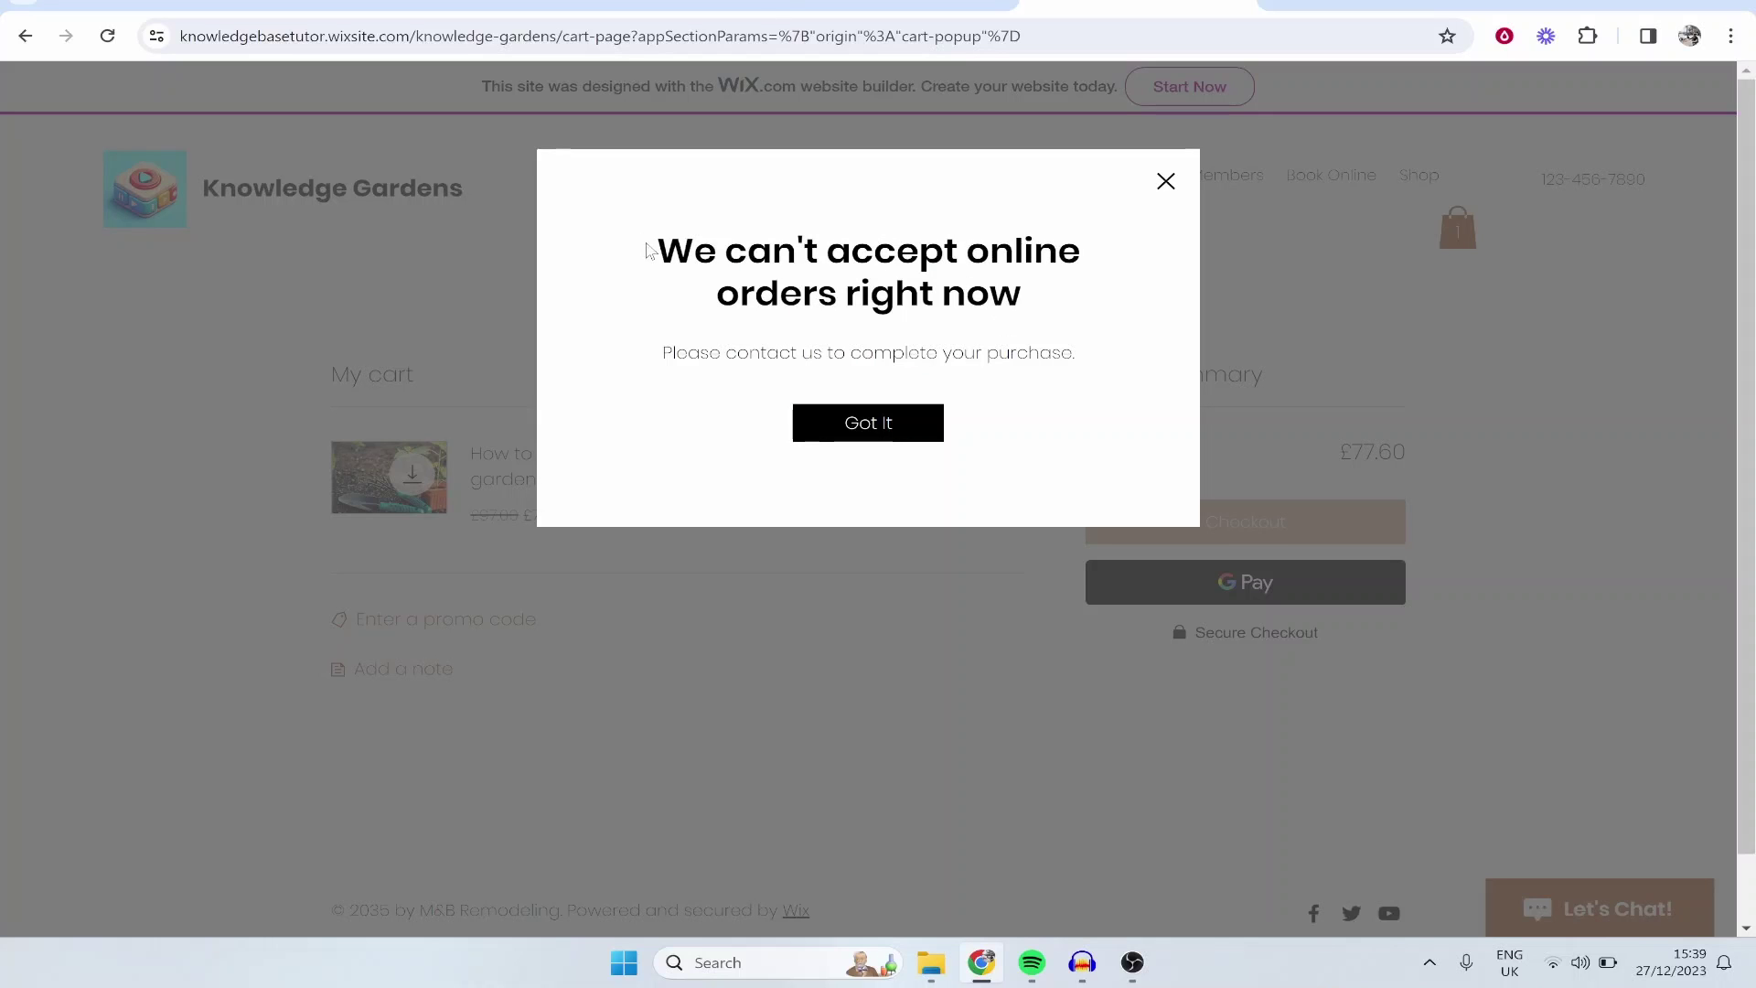
drag(645, 254, 1100, 341)
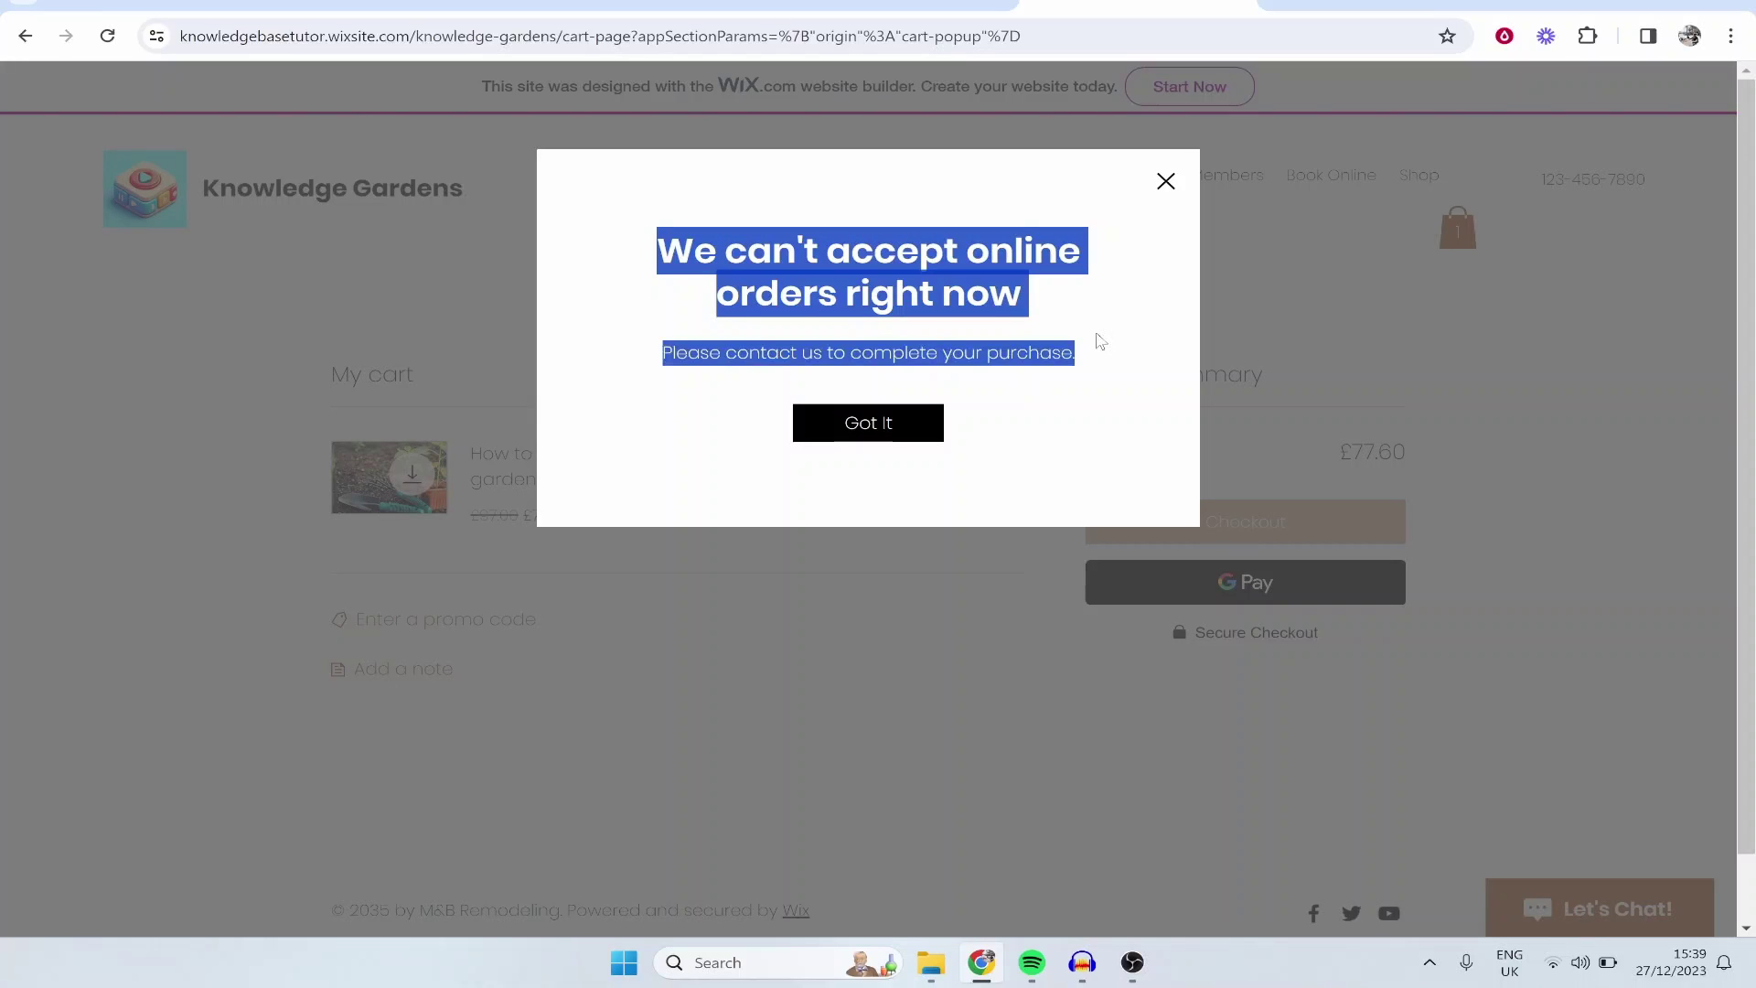
click(1083, 389)
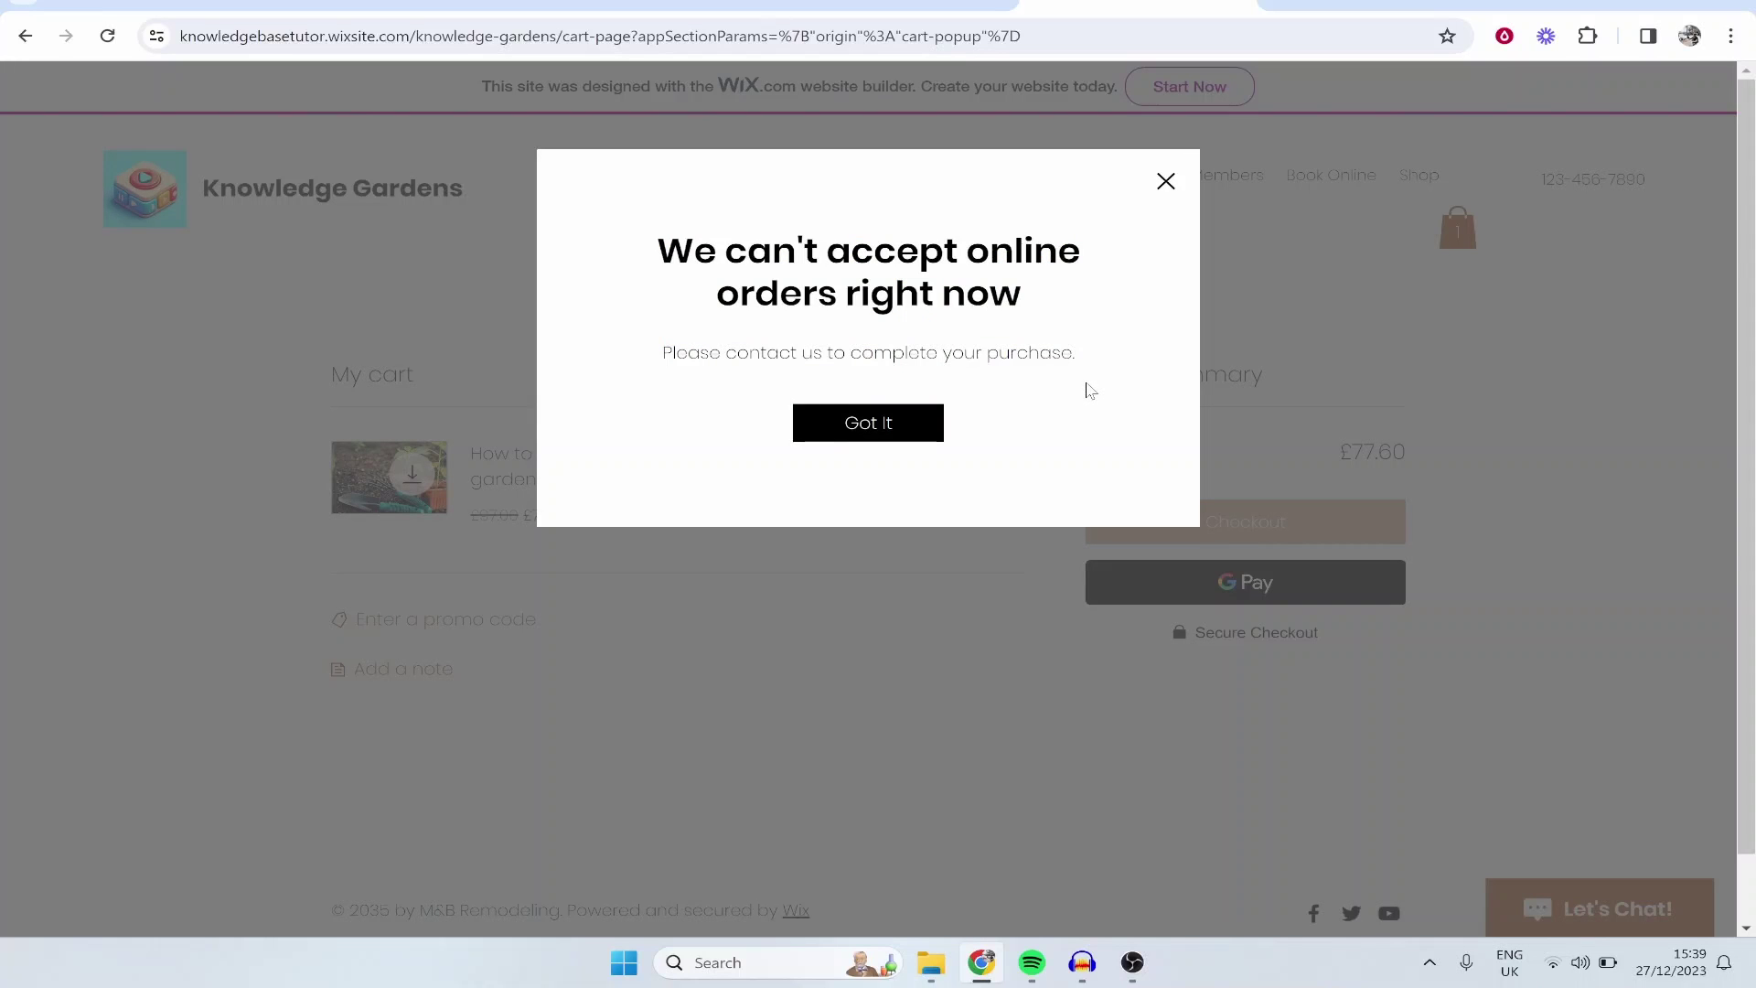
click(886, 431)
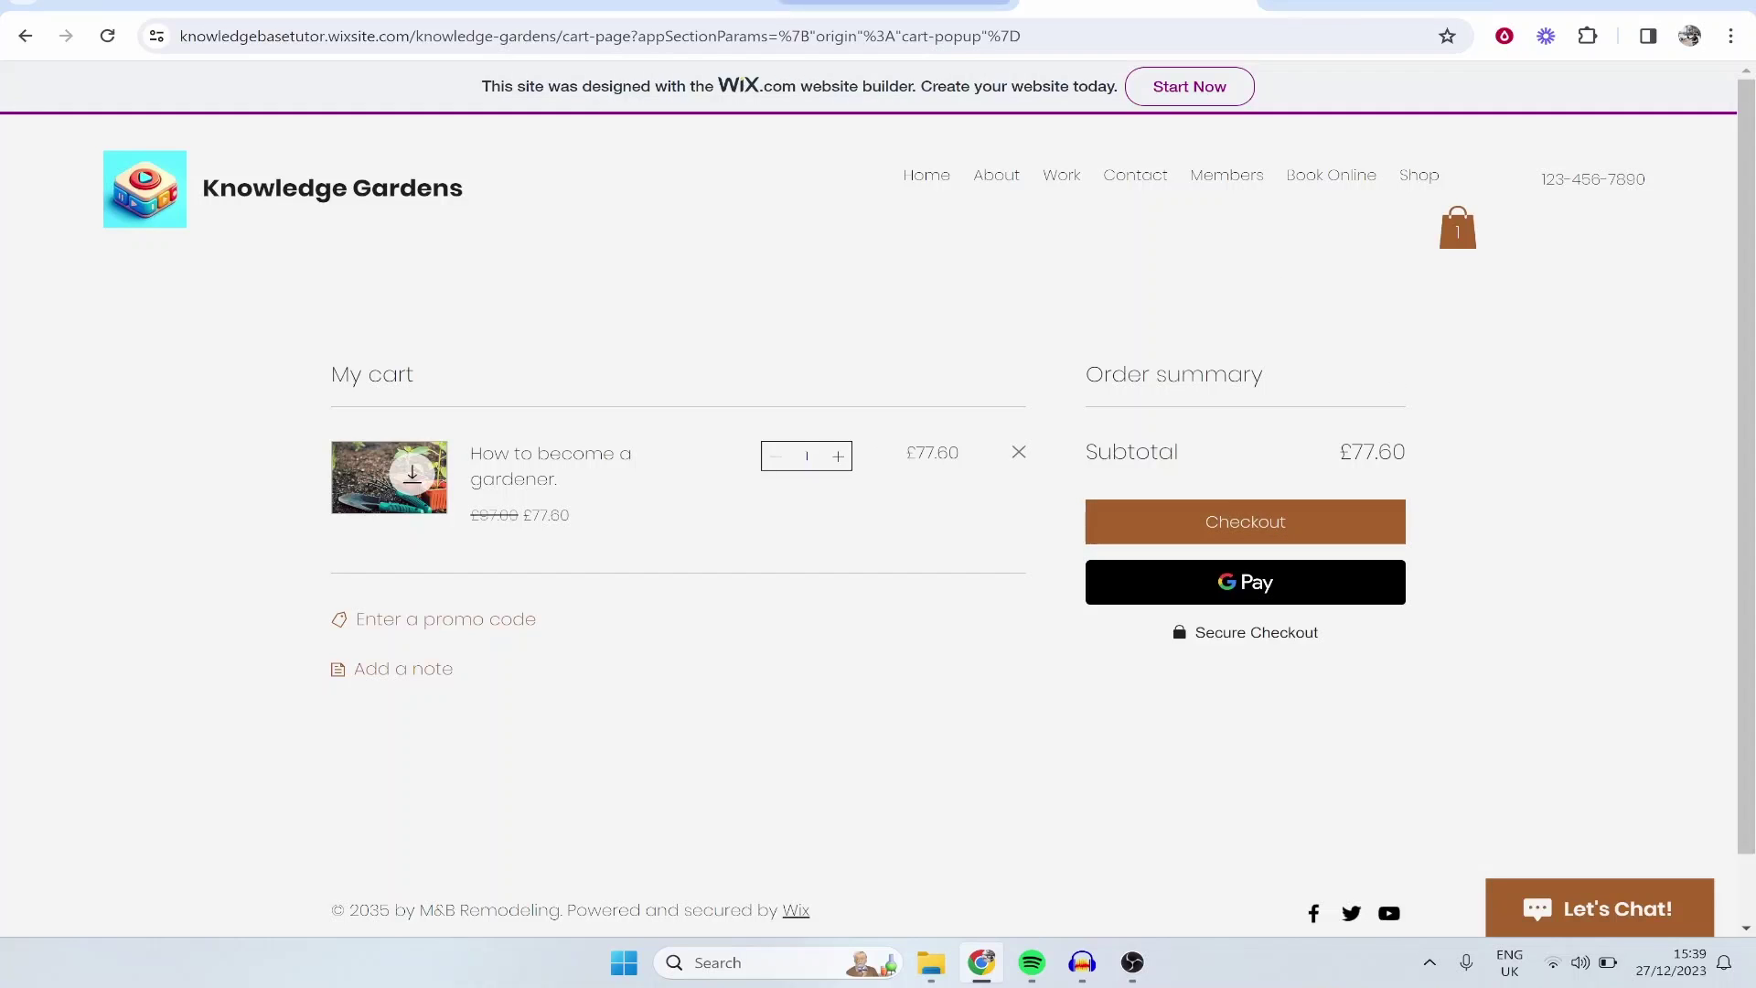
Step: Back in the editor, close the Congratulations and mobile editing dialogs and select the Category Page section
click(894, 4)
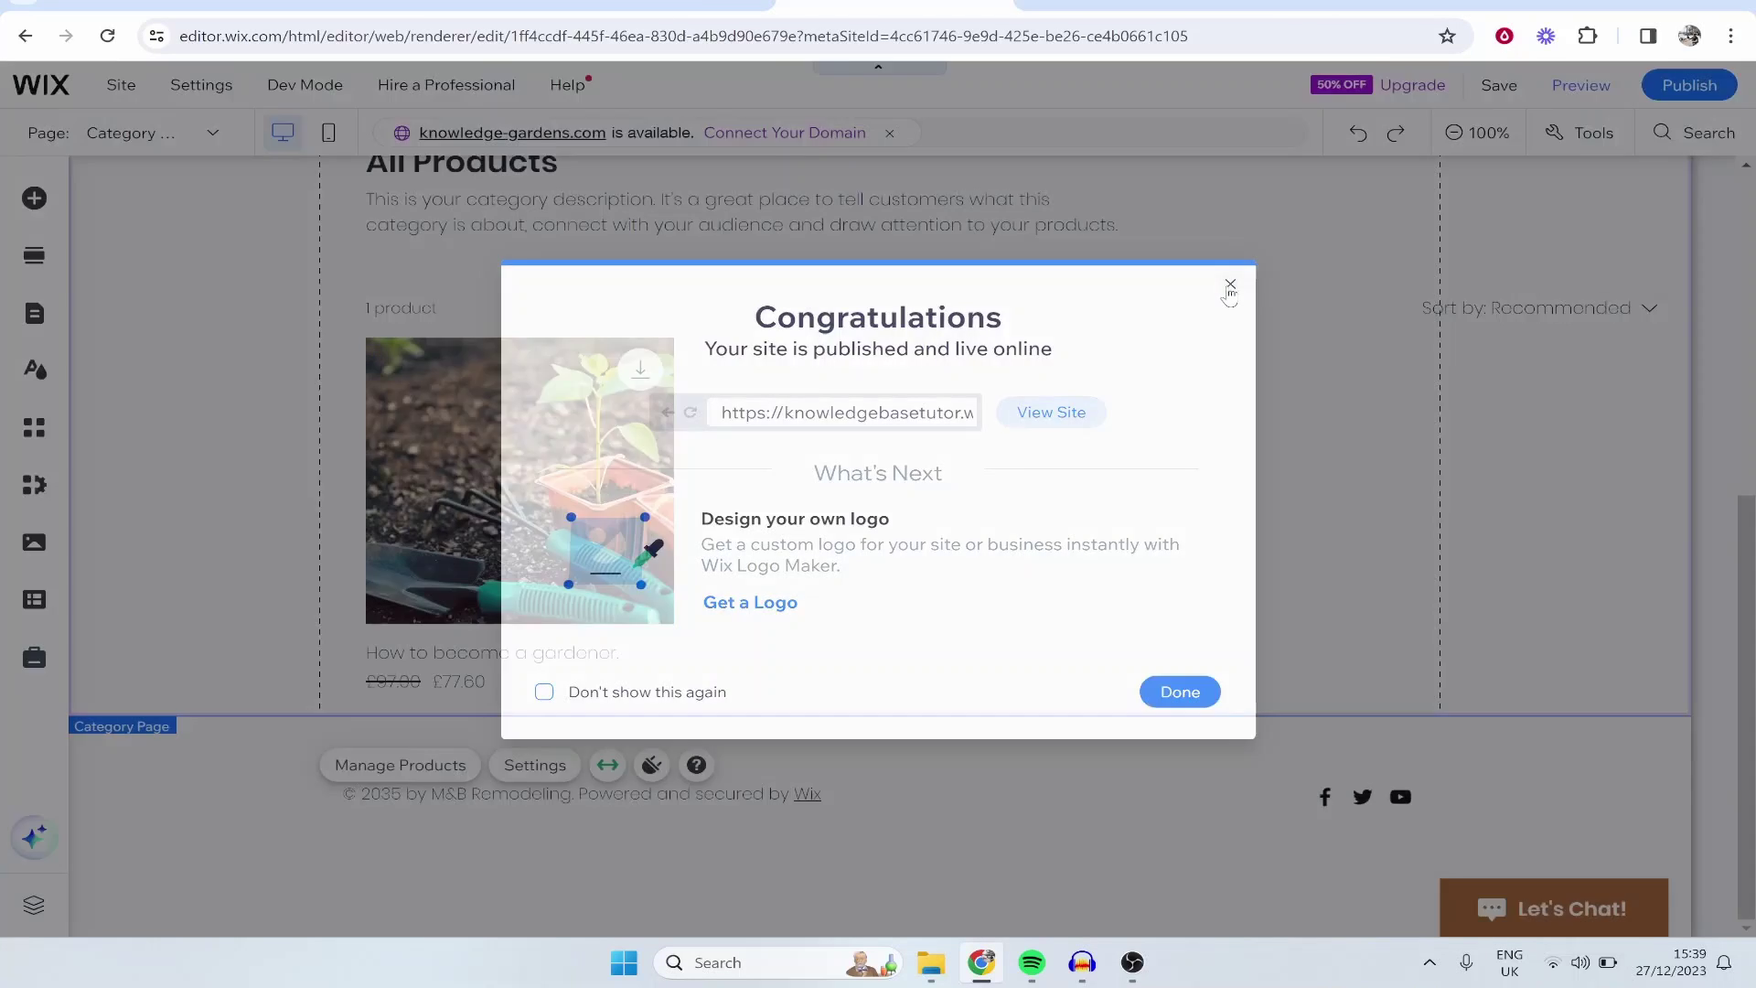
click(1230, 285)
click(1187, 392)
scroll(1174, 460, up, 5)
click(1174, 460)
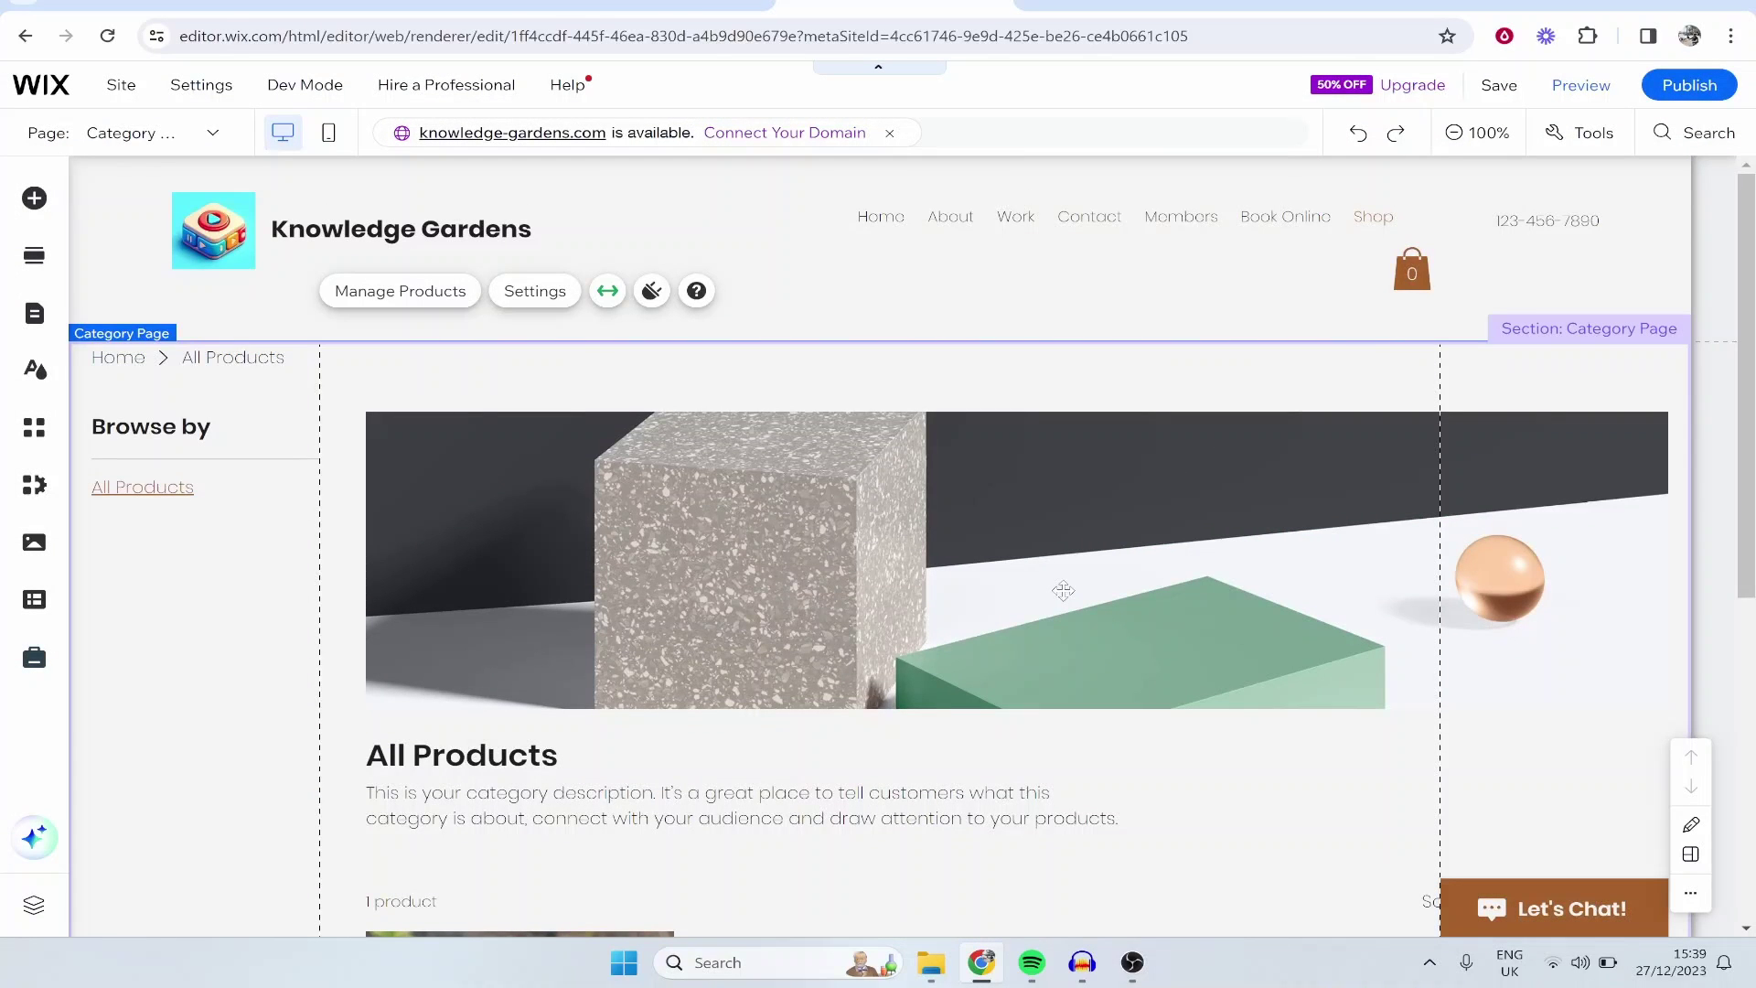